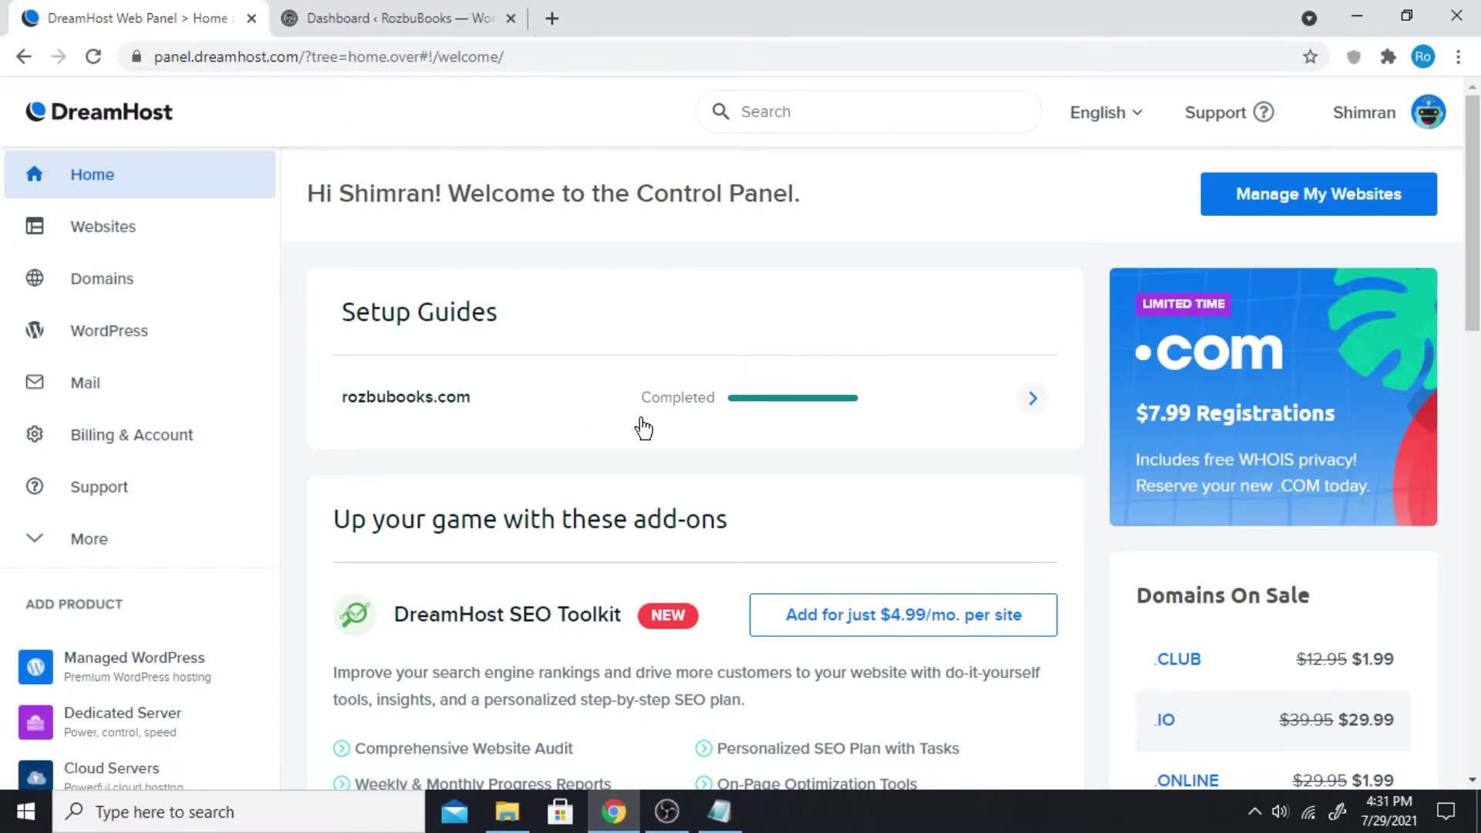
Look over the rozbubooks.com DreamHost home page, then switch to the RozbuBooks WordPress dashboard.
scroll(645, 427, down, 3)
scroll(645, 427, up, 3)
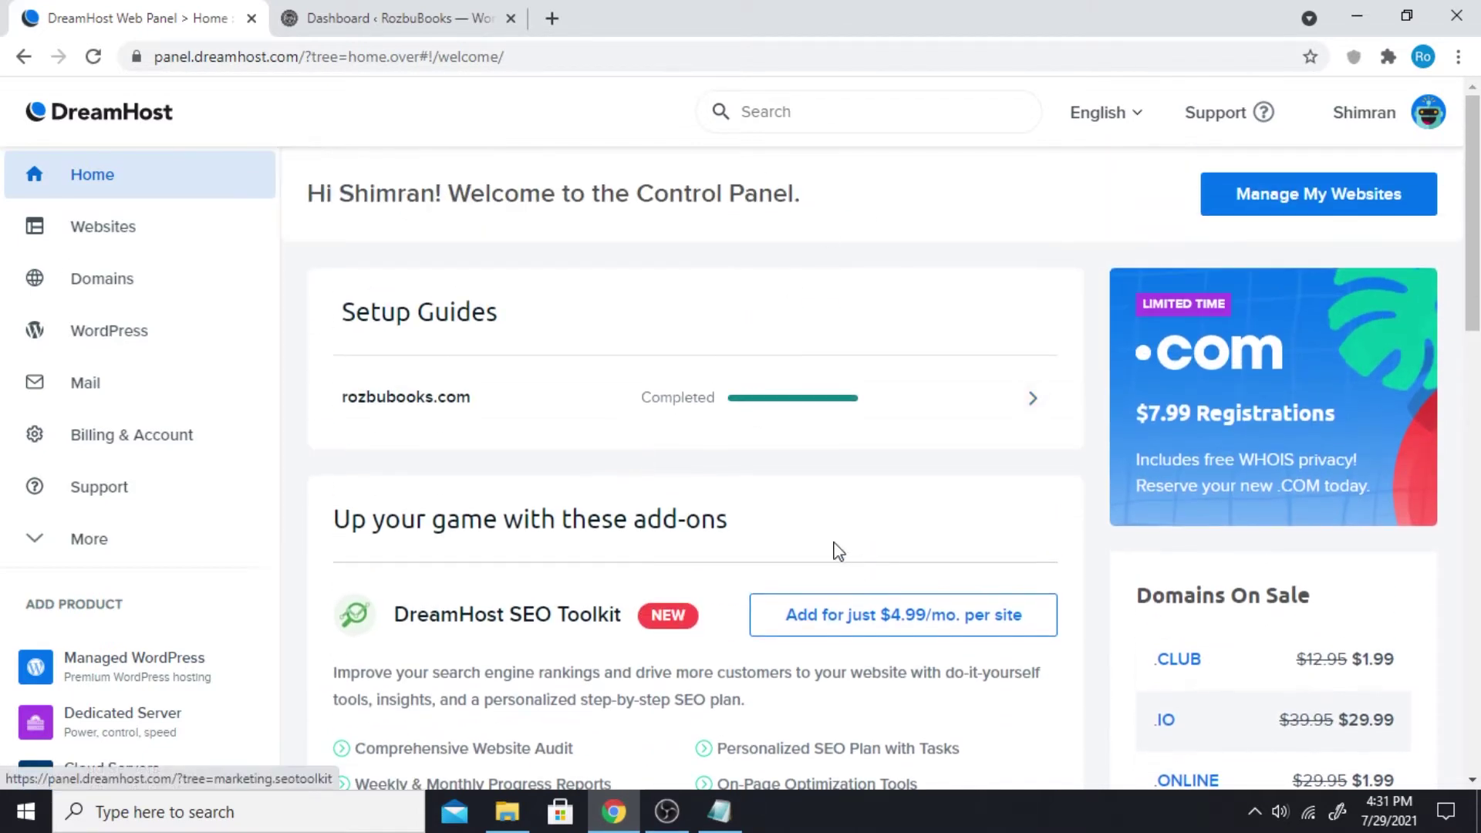
scroll(938, 465, down, 2)
scroll(937, 465, up, 2)
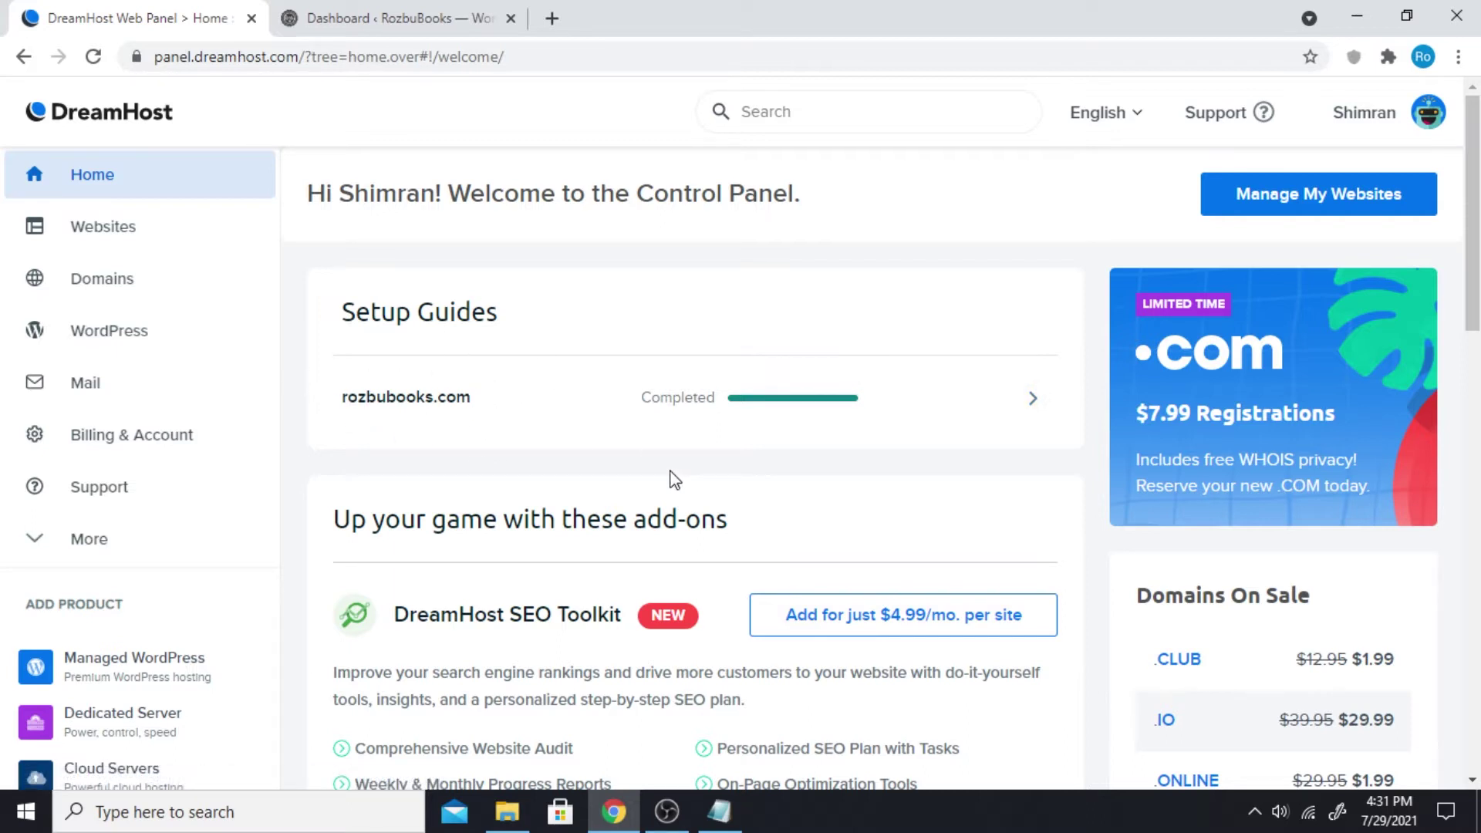
scroll(819, 478, down, 1)
scroll(819, 478, up, 1)
click(393, 18)
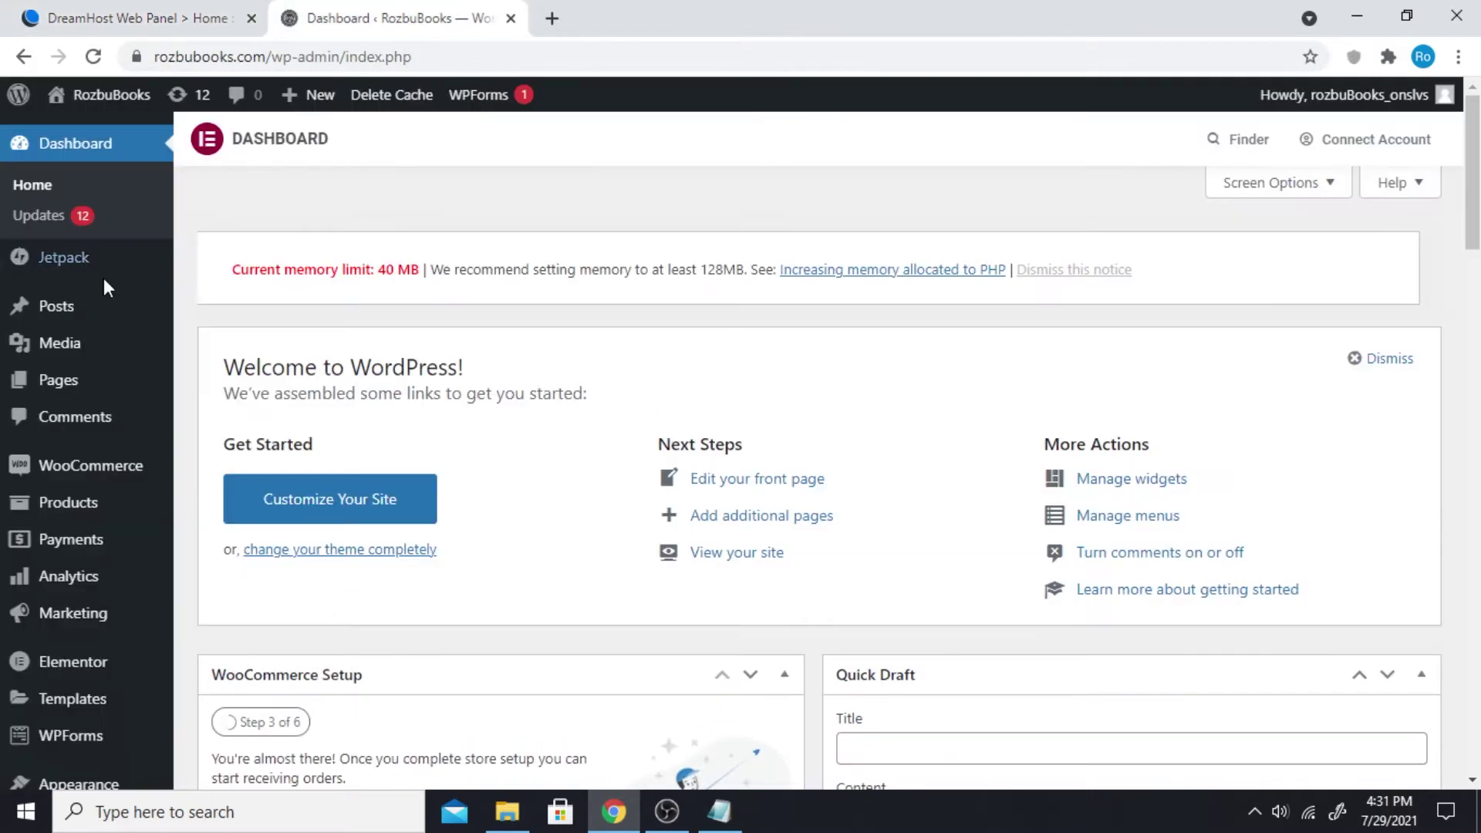
Open the RozbuBooks site's General Settings page.
scroll(67, 479, down, 5)
mouse_move(66, 638)
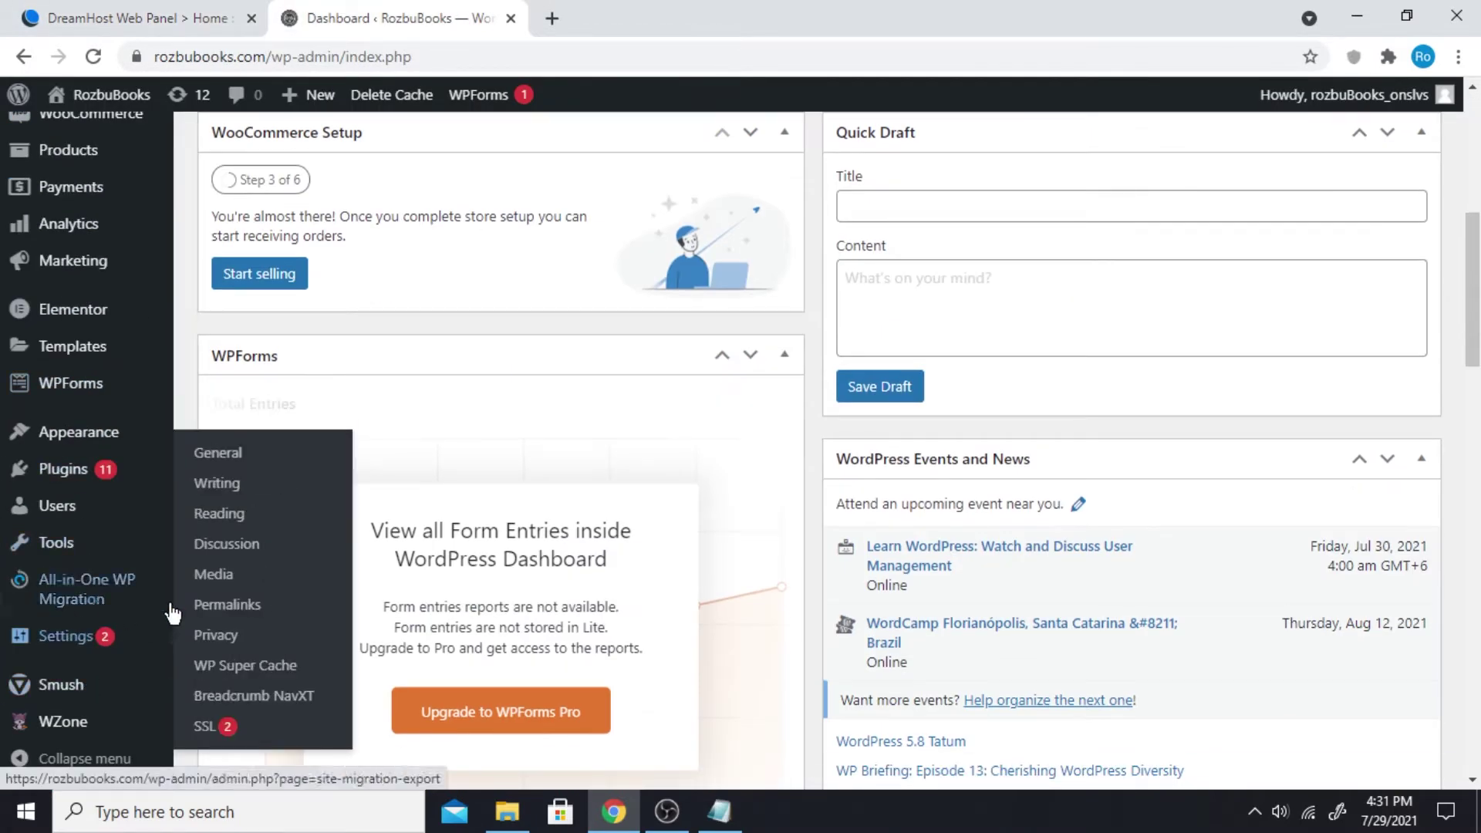
click(253, 463)
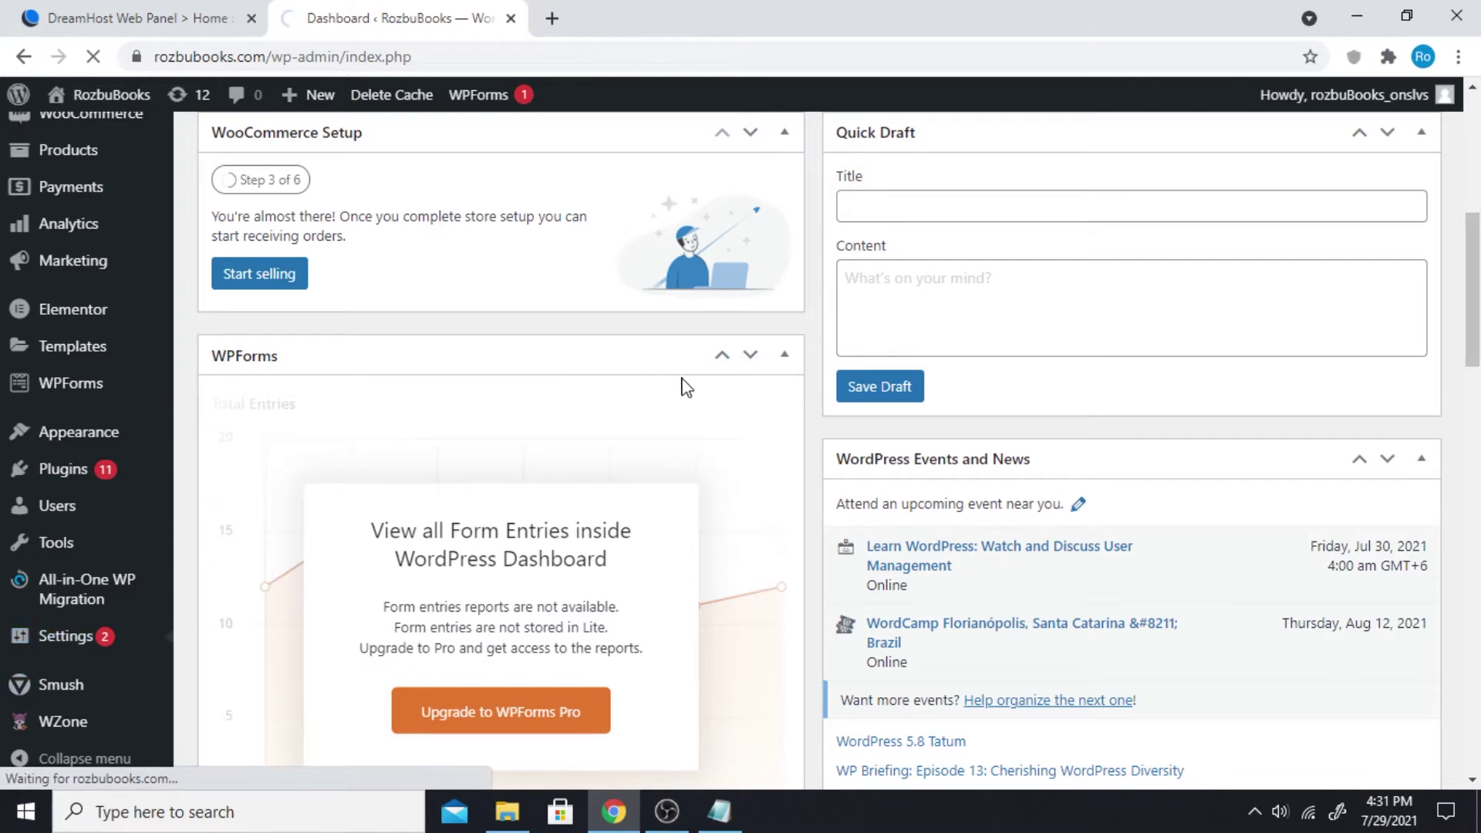
scroll(760, 407, down, 2)
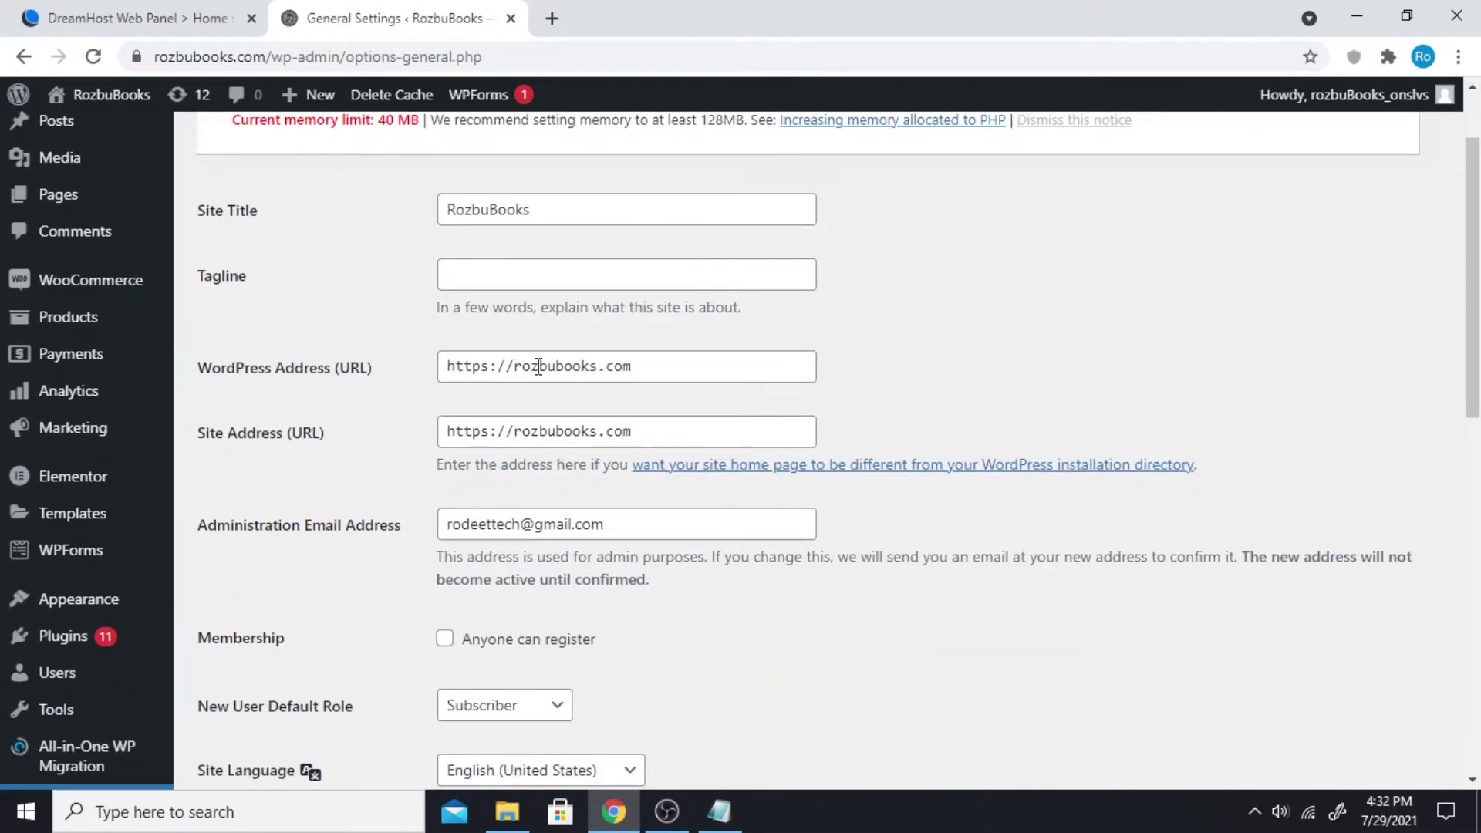
Replace rozbubooks in the WordPress Address (URL) with rgregt657.
click(652, 371)
drag(698, 369, 514, 373)
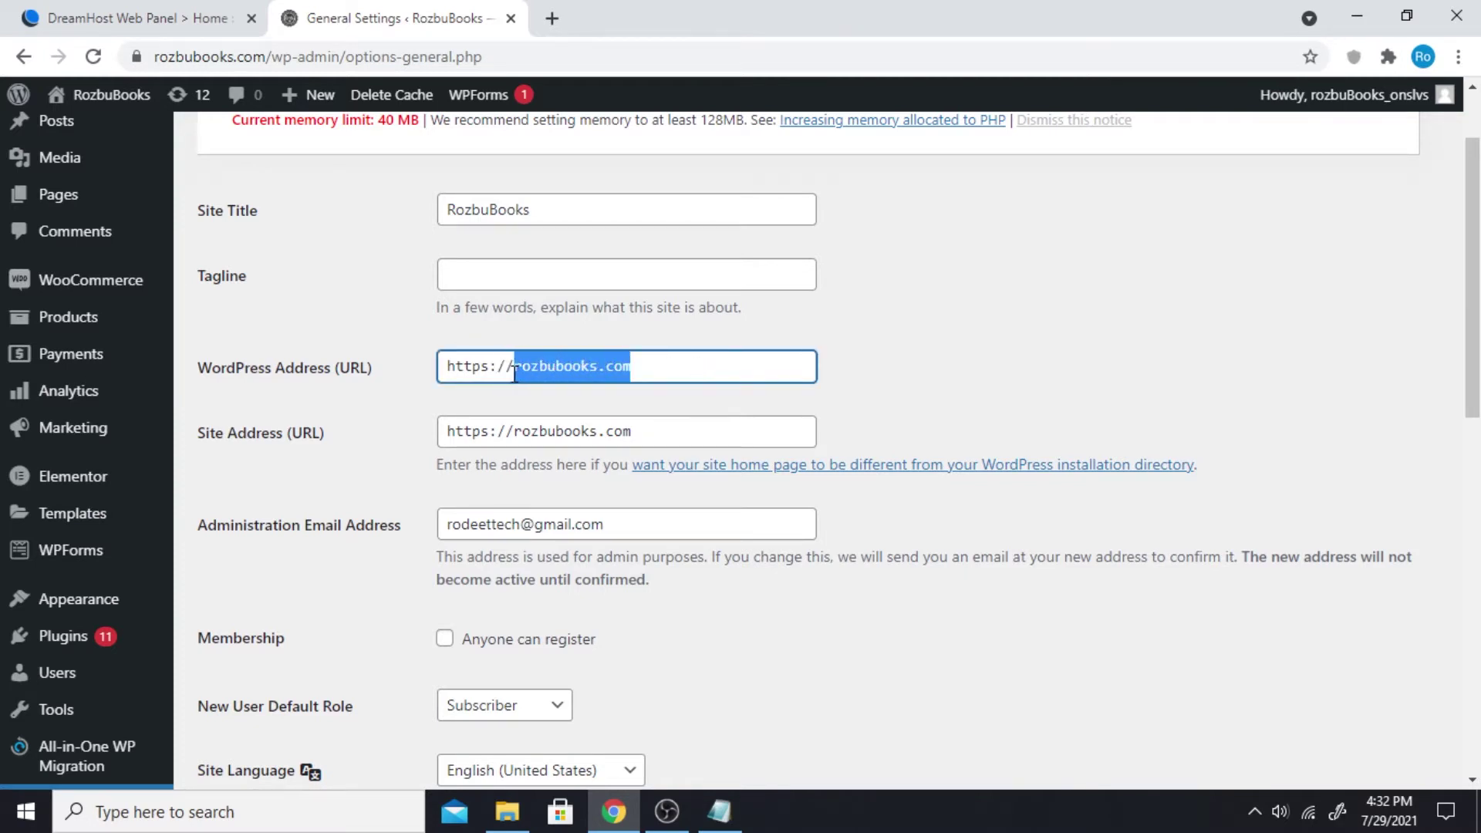
click(695, 363)
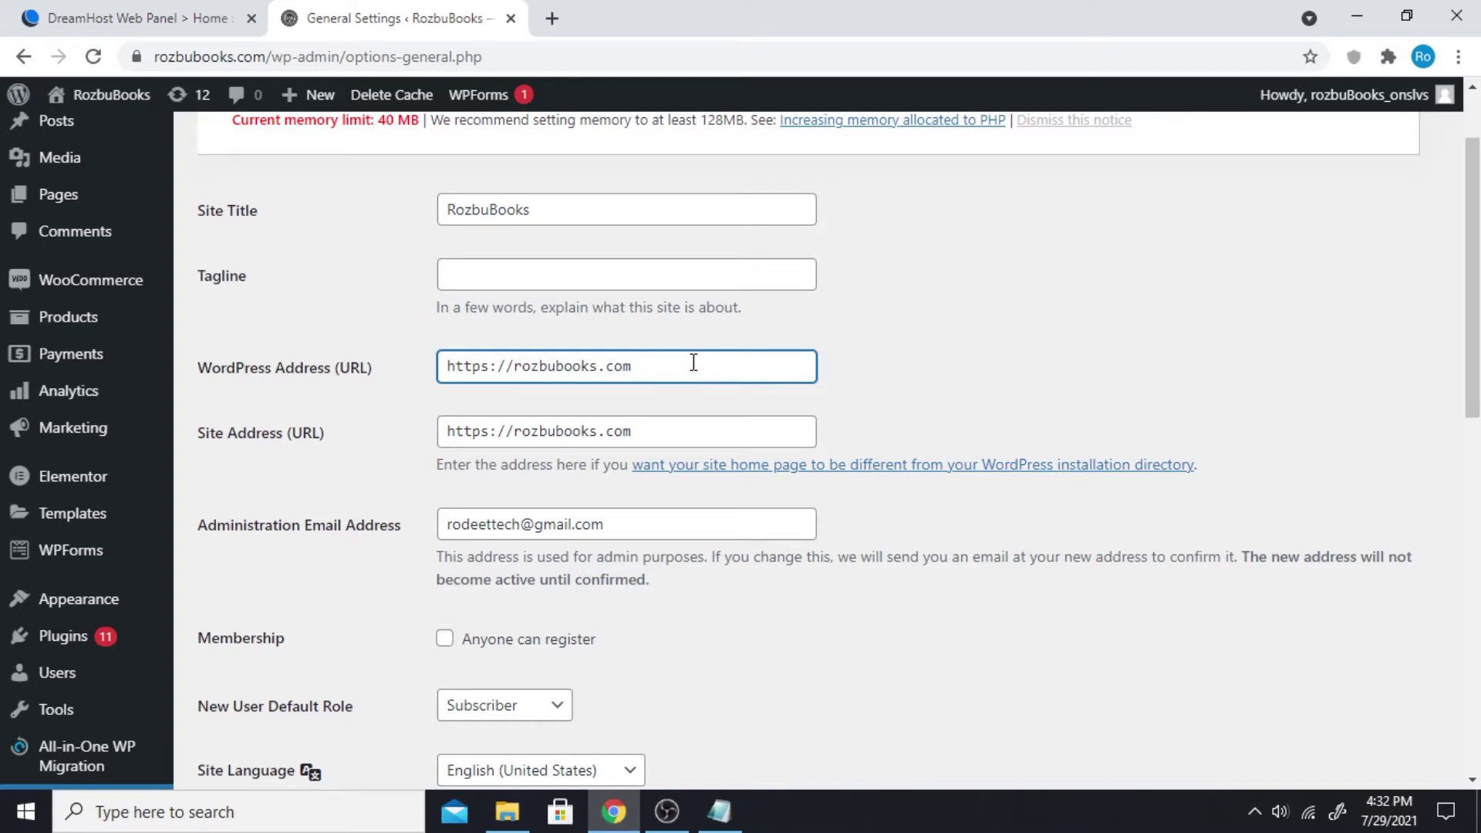
drag(643, 371, 513, 371)
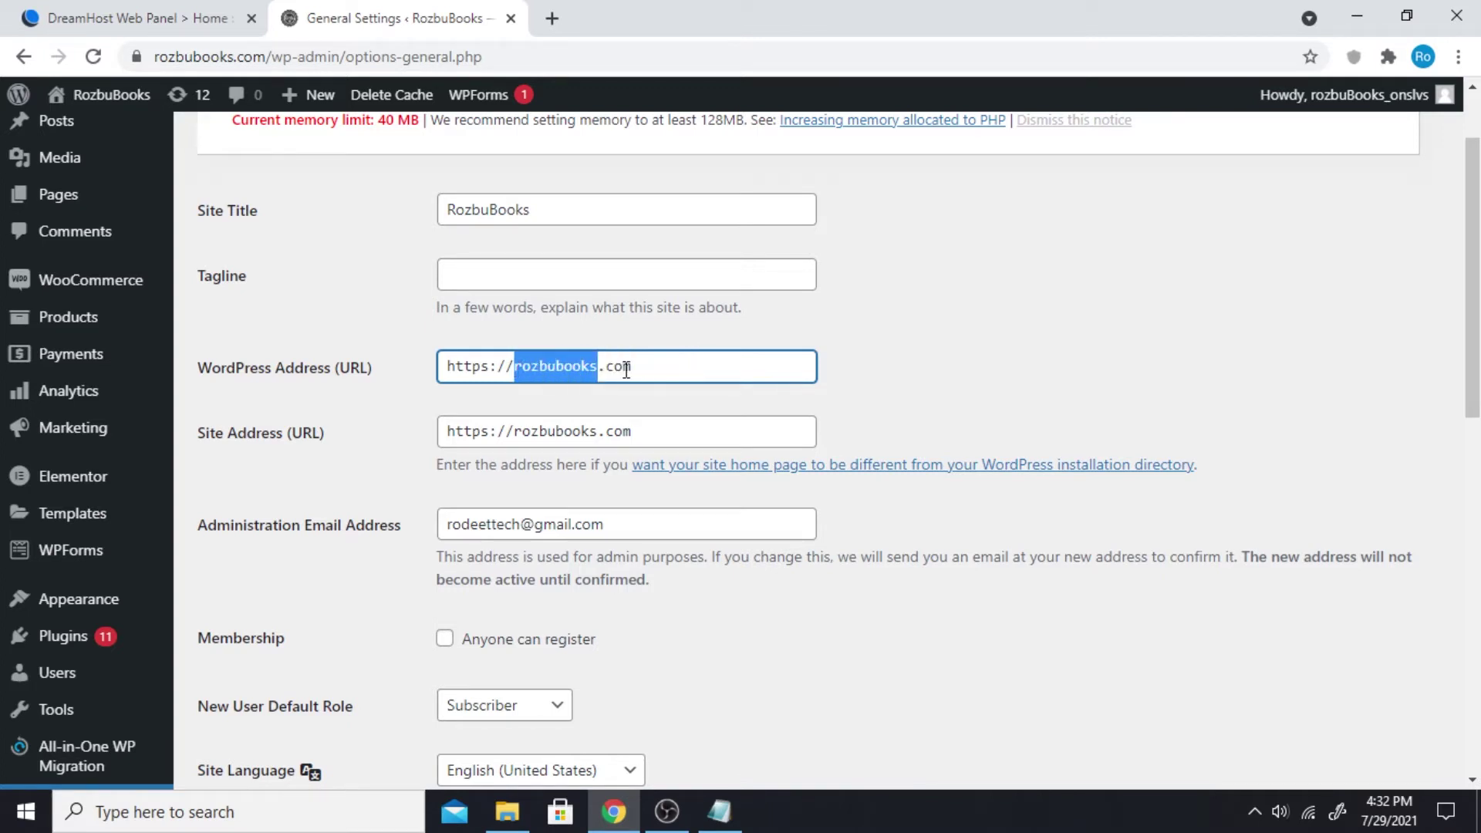
key(BackSpace)
text(rgregt657)
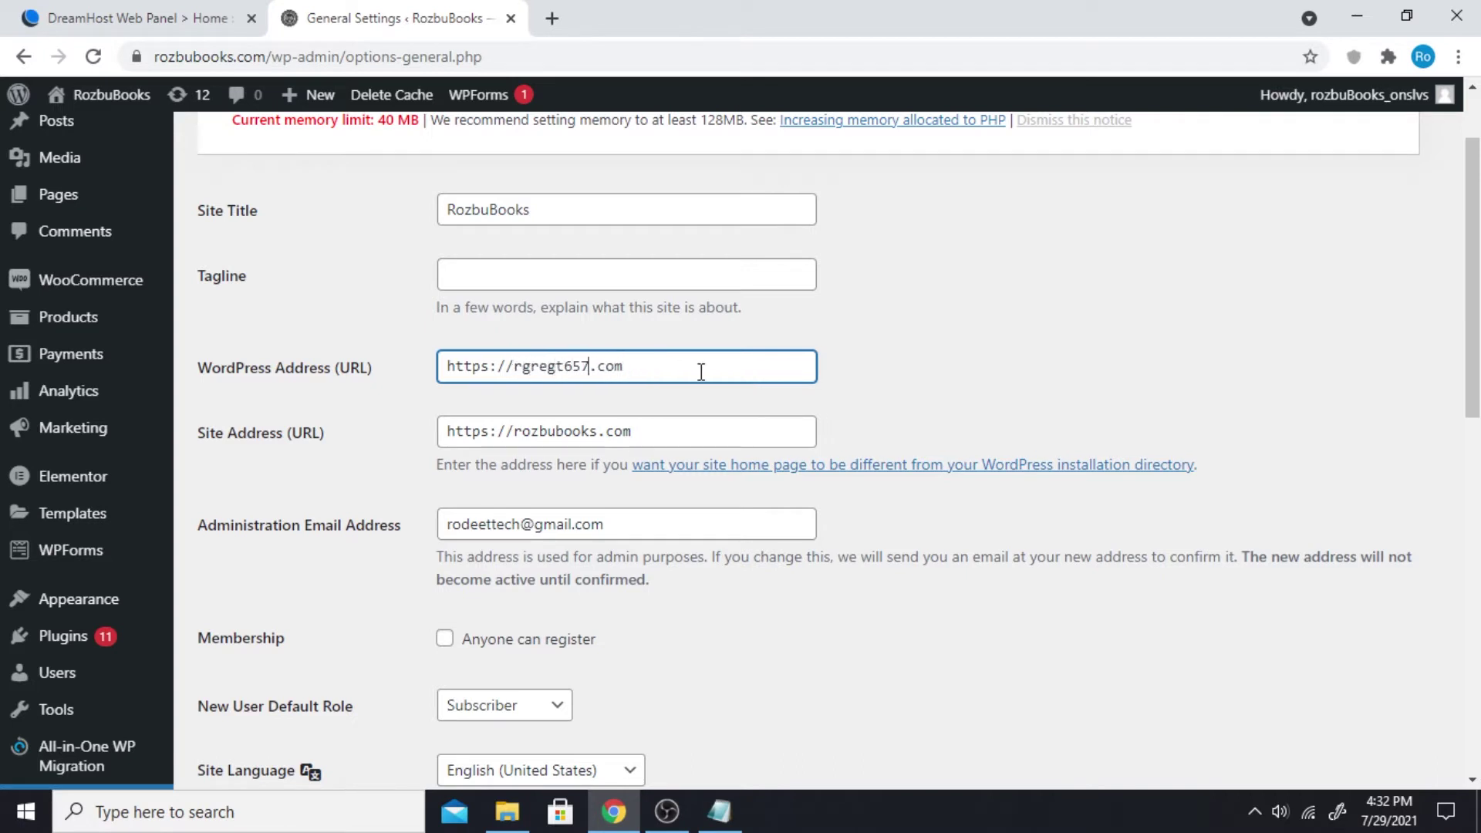
click(710, 372)
drag(697, 360, 523, 369)
click(564, 368)
drag(628, 374, 526, 374)
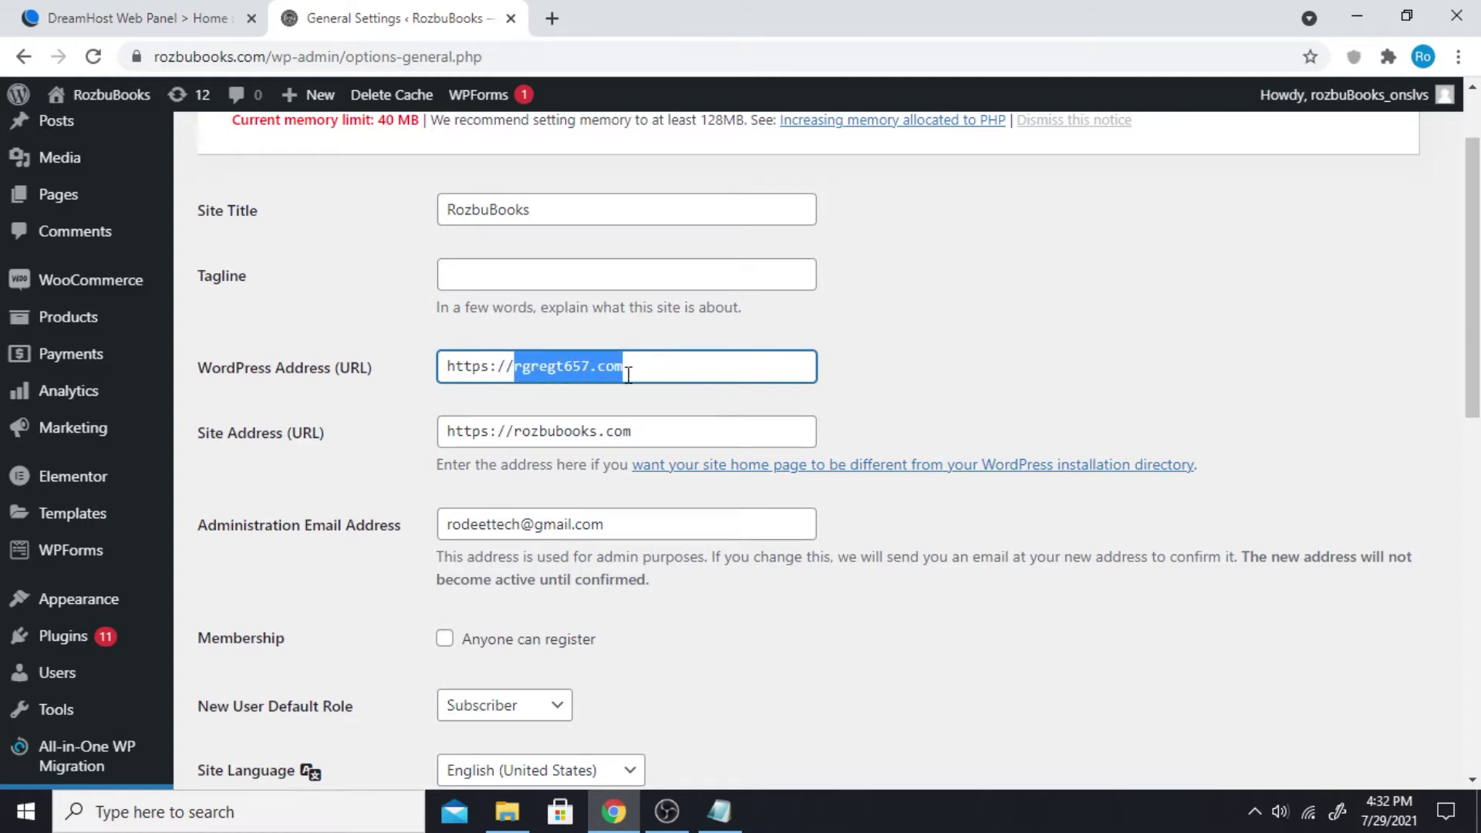
click(557, 371)
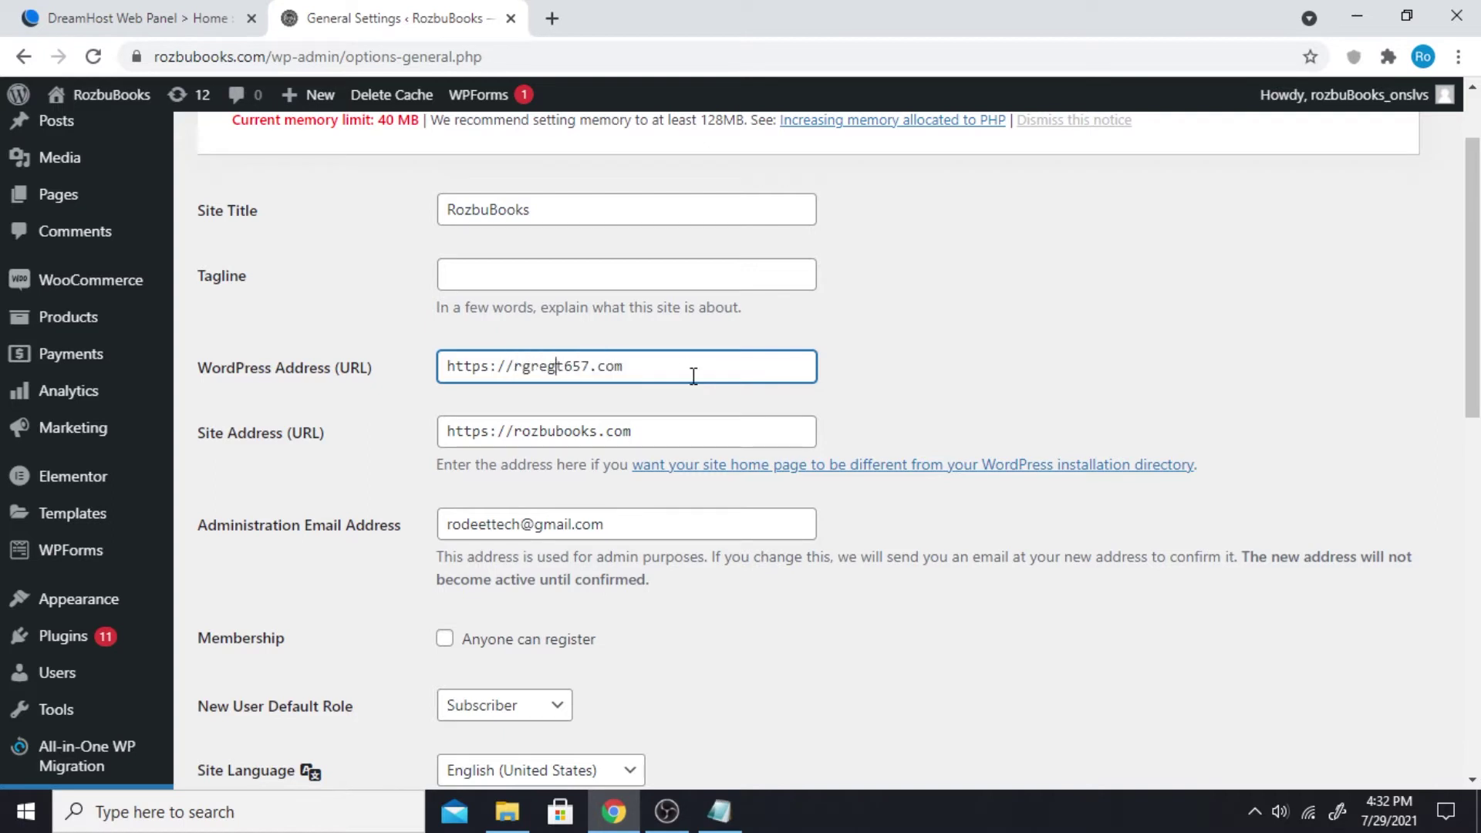
scroll(706, 397, up, 1)
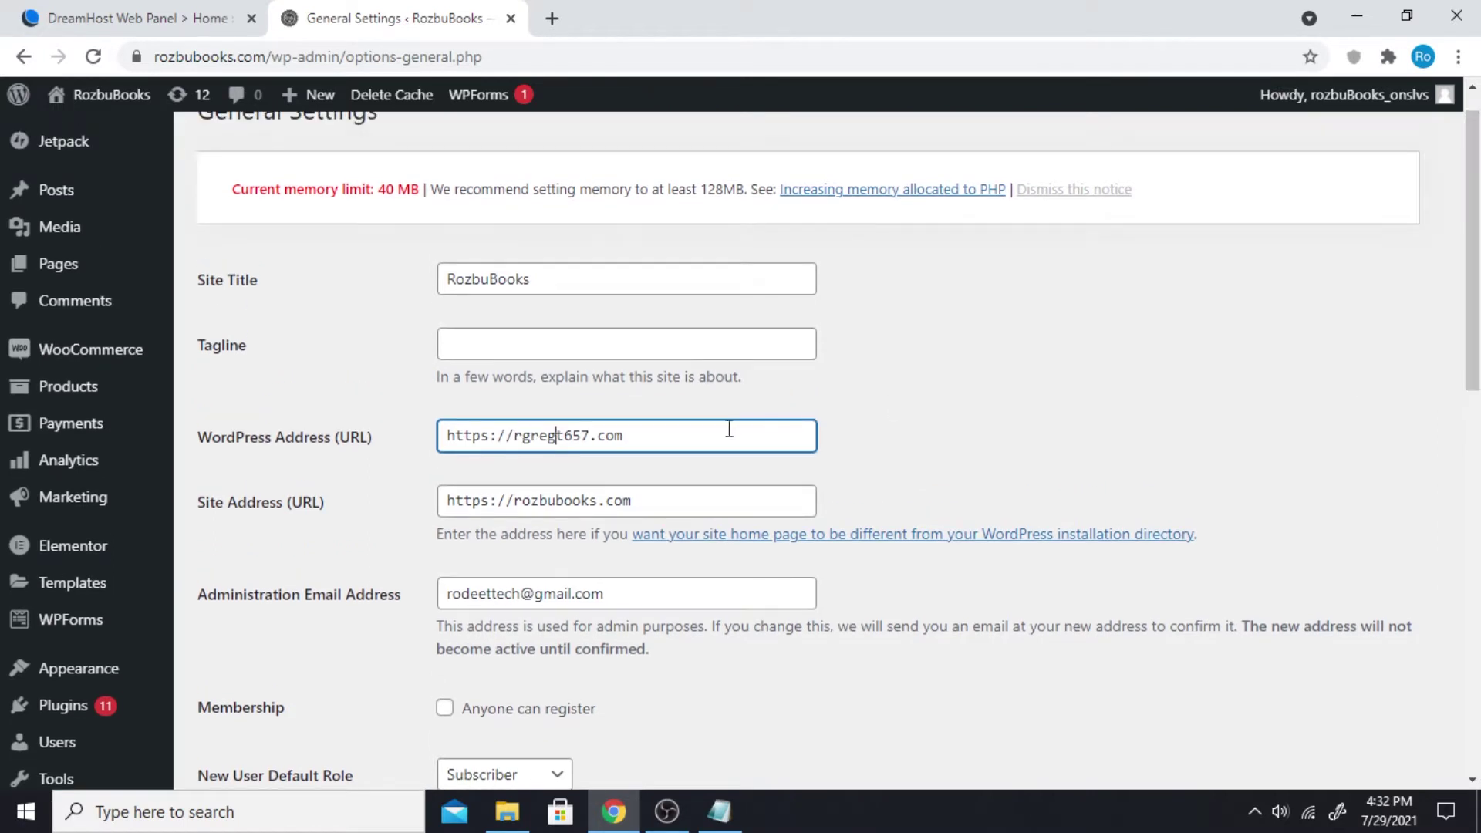
scroll(645, 437, down, 3)
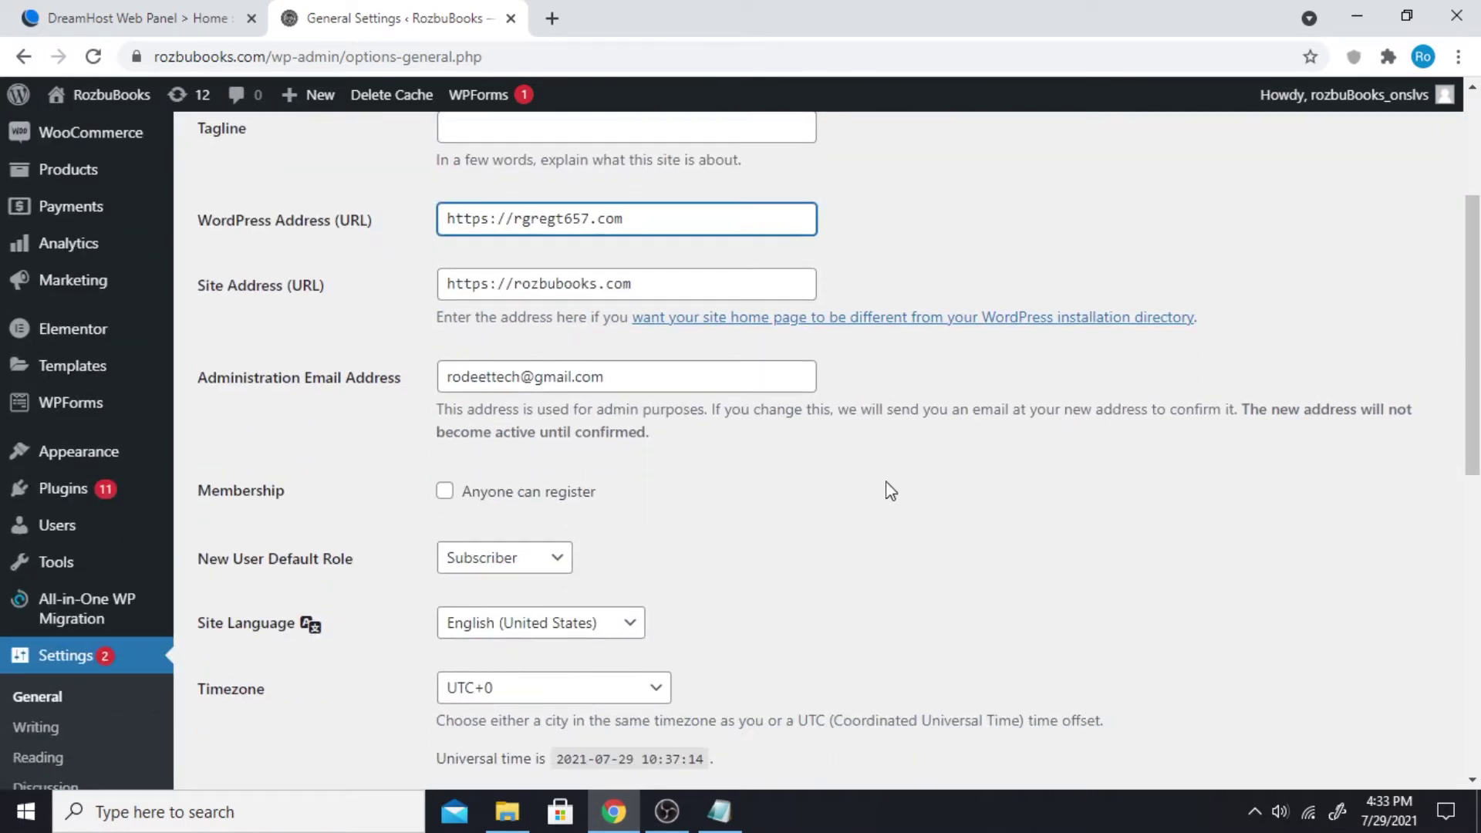
scroll(886, 489, up, 4)
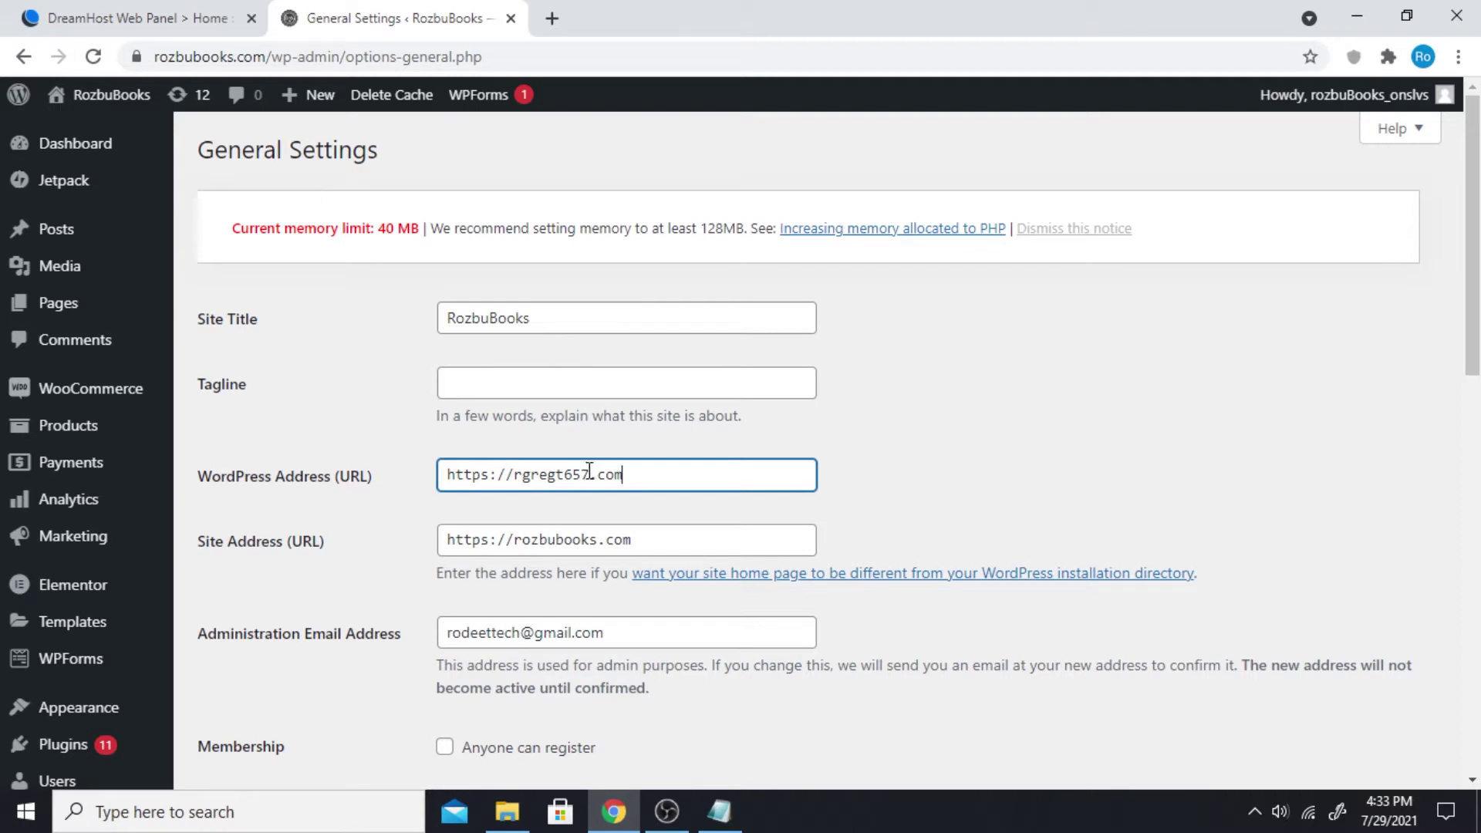
key(ctrl+z)
scroll(679, 463, down, 1)
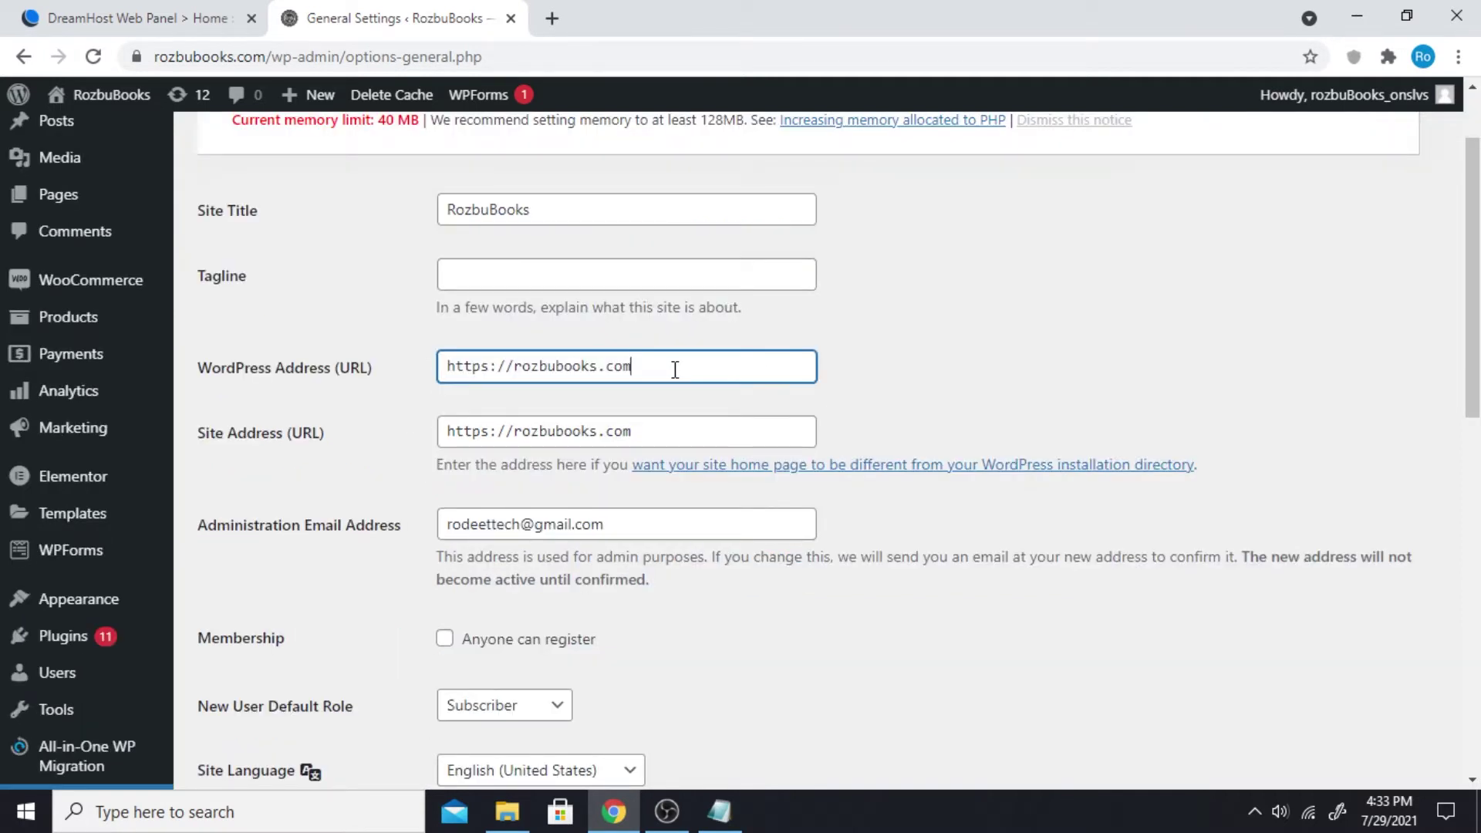
text(sfg)
drag(640, 362, 442, 361)
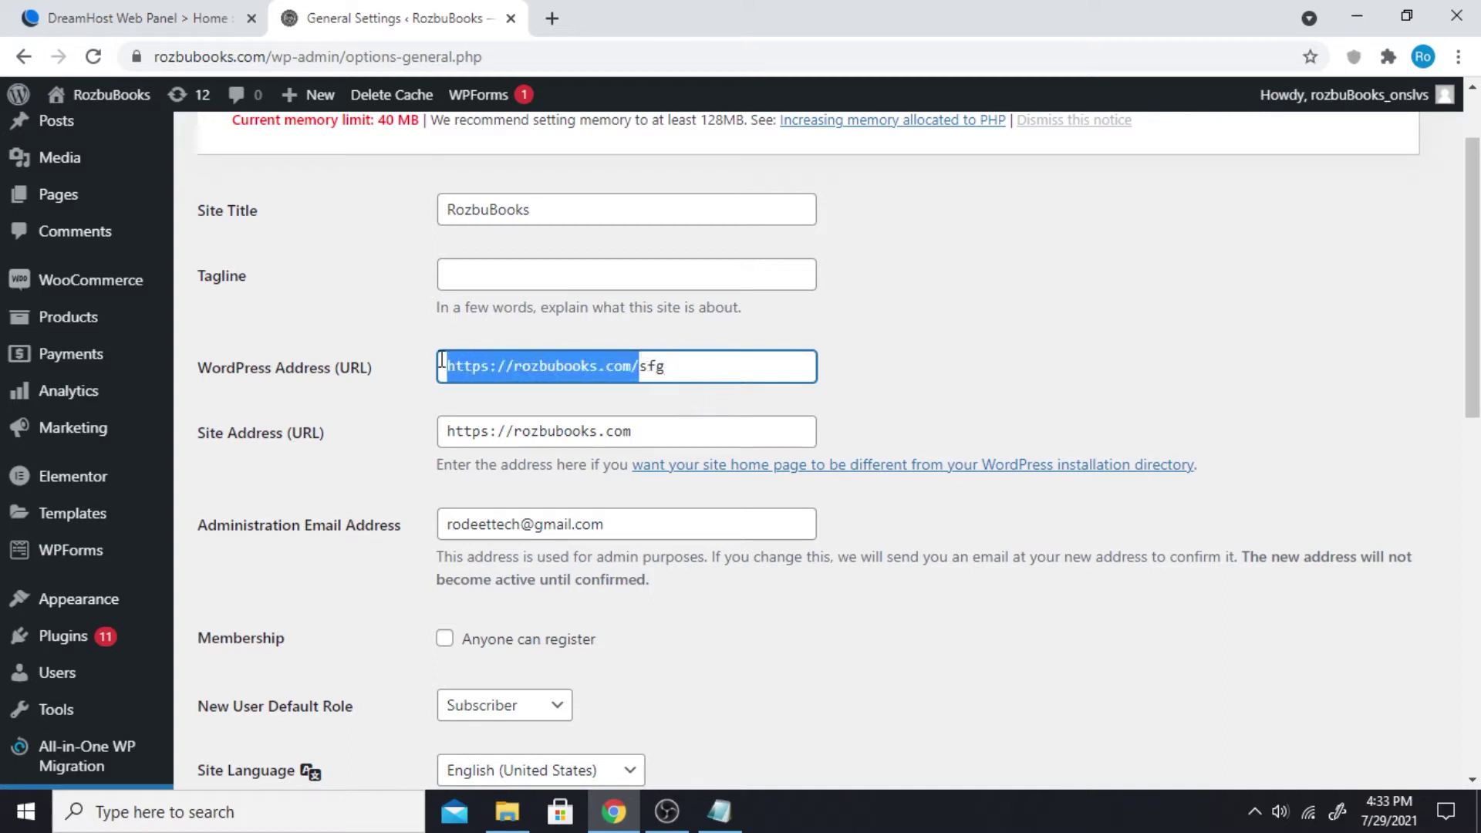
click(716, 365)
drag(632, 364, 679, 365)
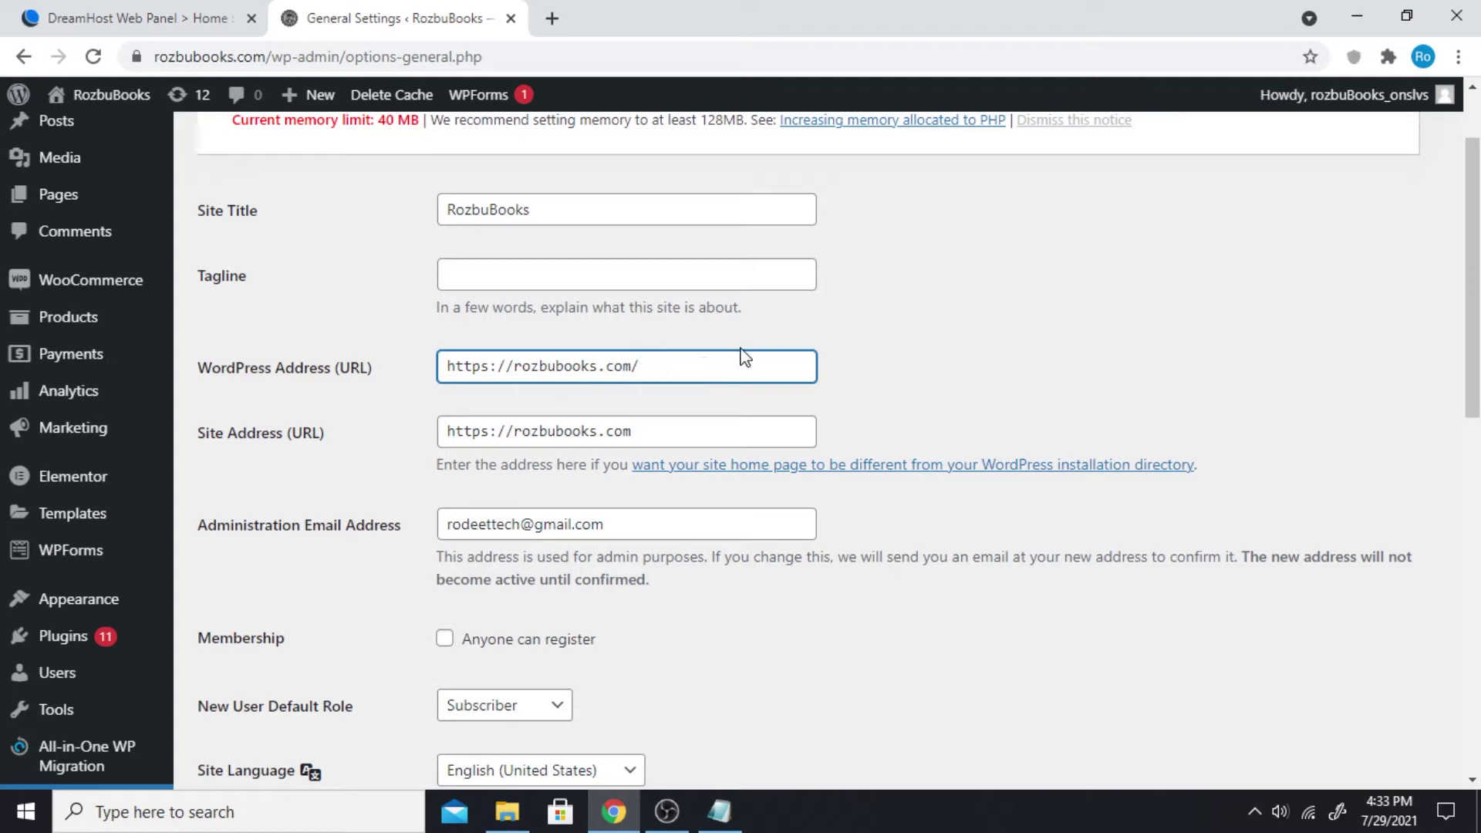
Scroll through General Settings once more, then return to the DreamHost home page.
click(188, 14)
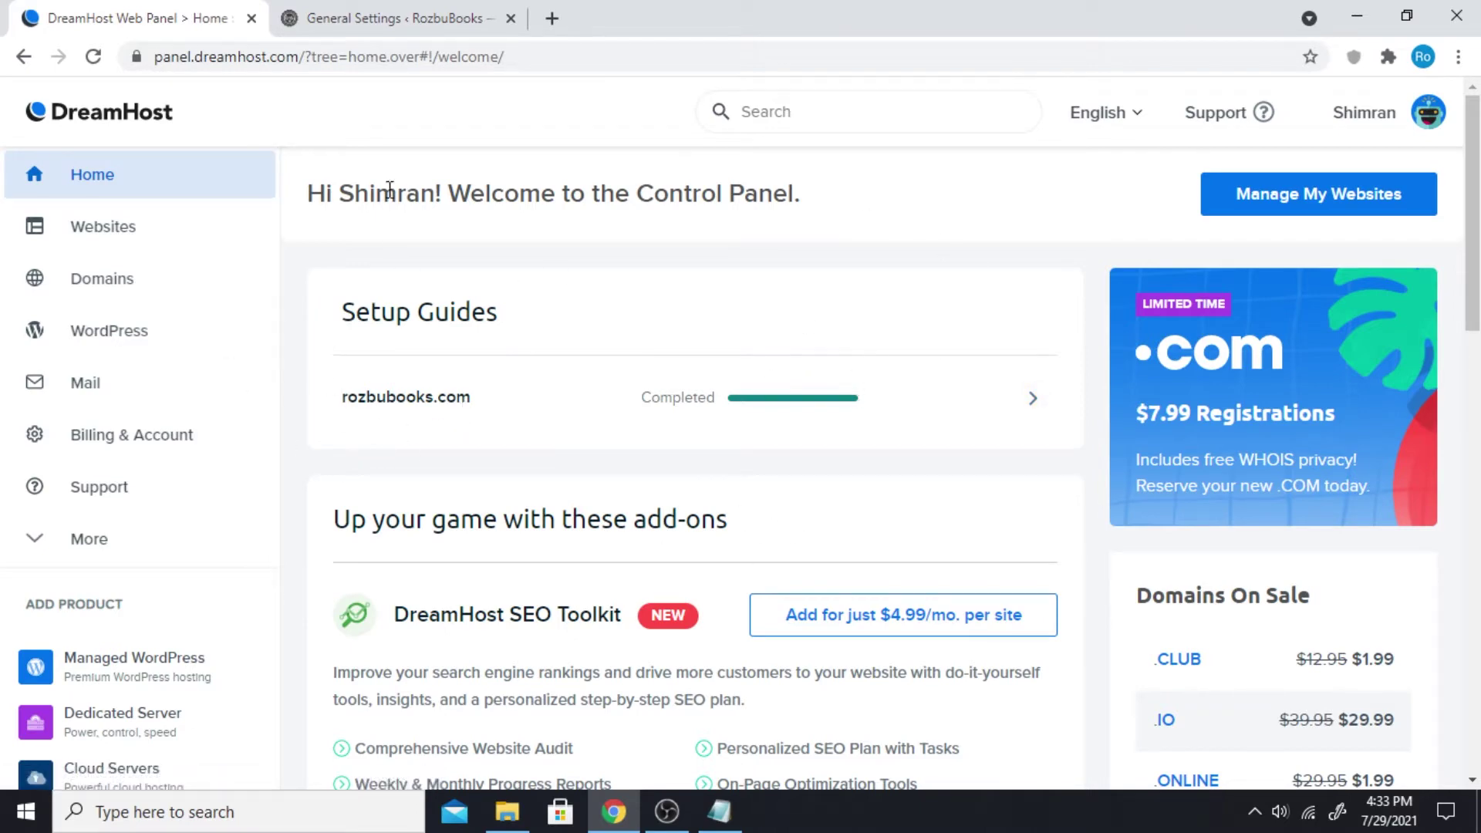
click(489, 18)
scroll(919, 413, down, 7)
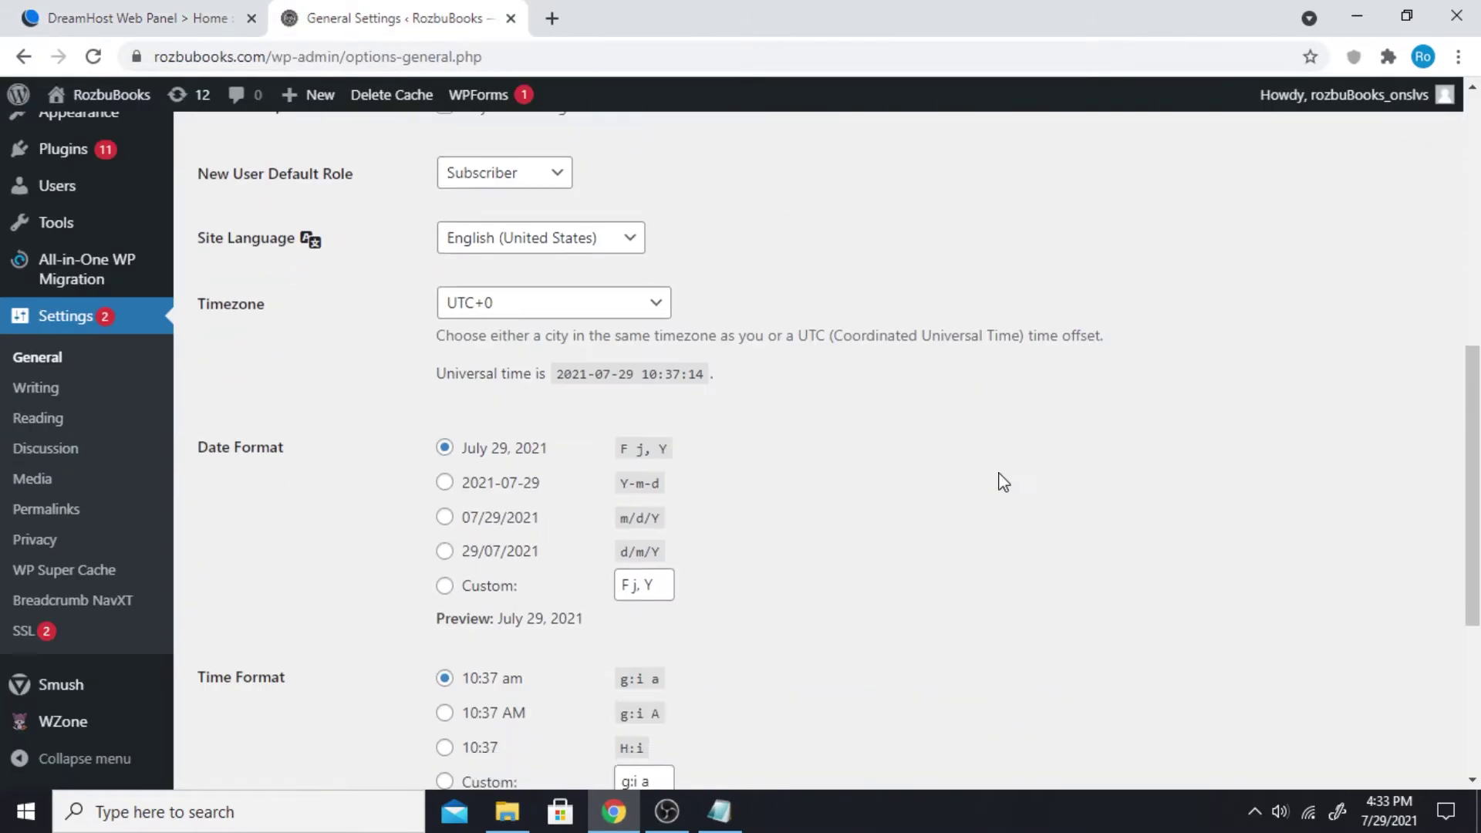
scroll(1004, 482, down, 5)
scroll(1001, 479, up, 13)
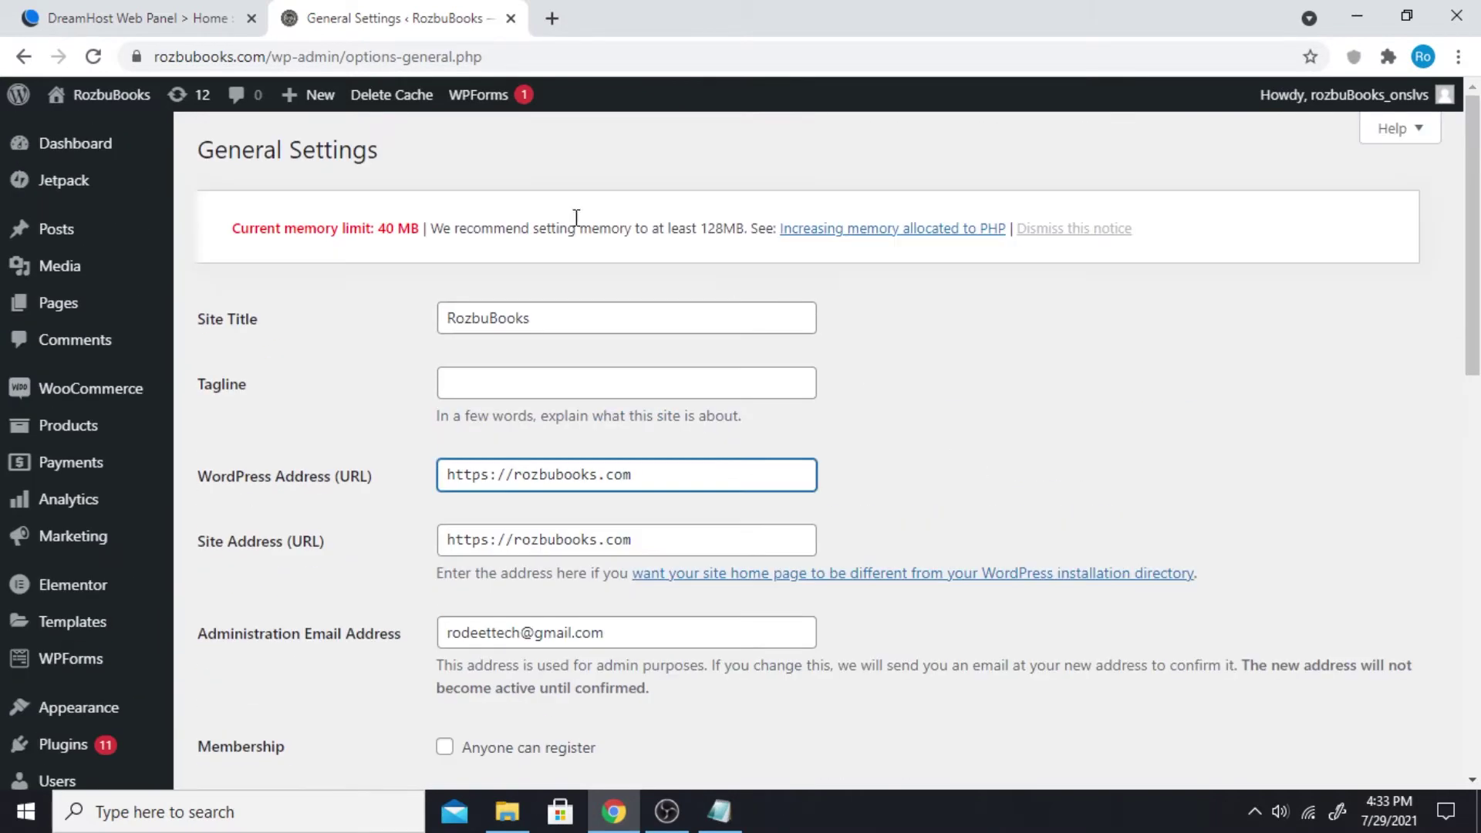
click(139, 18)
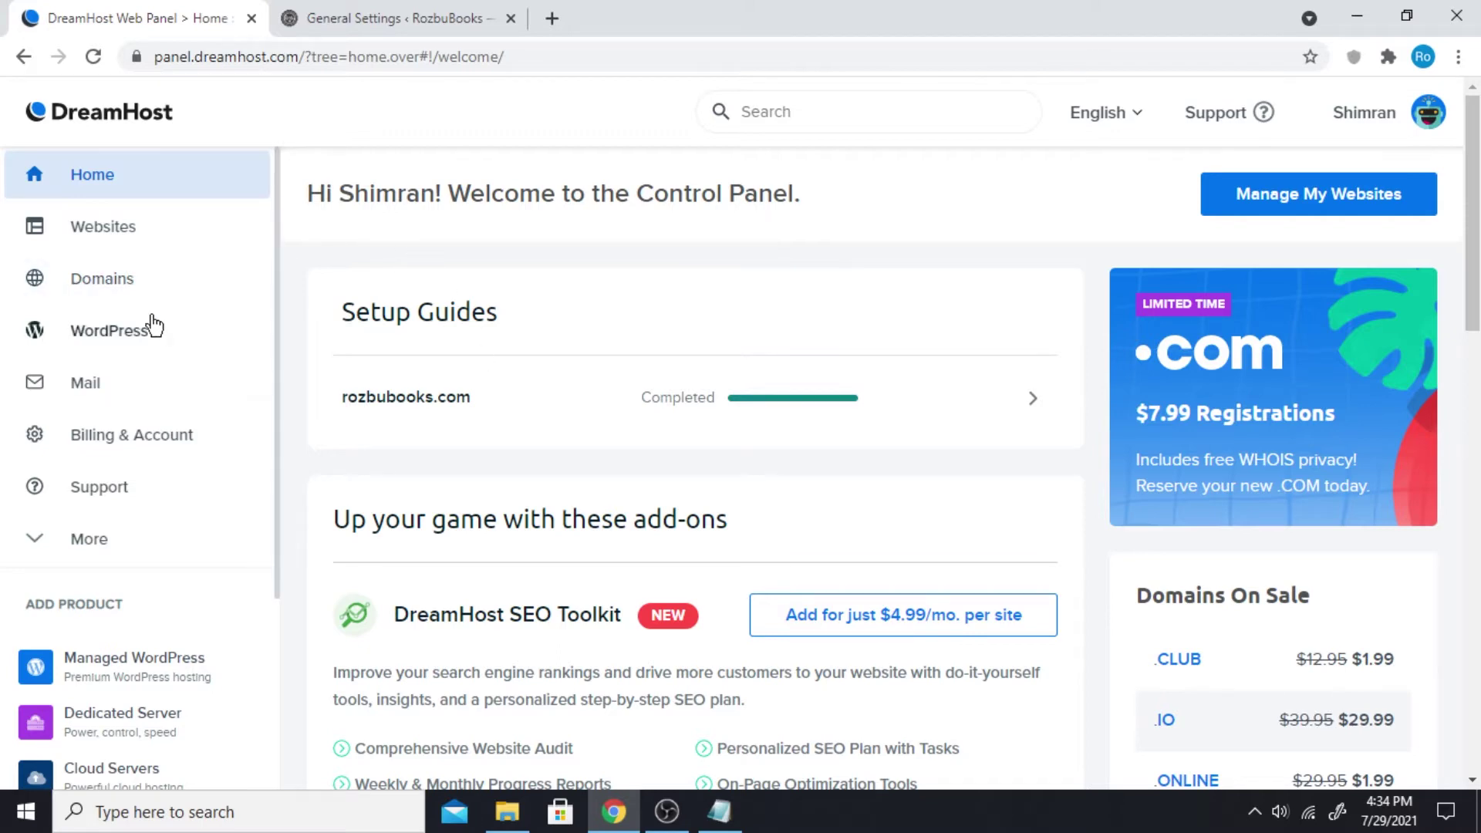
View the hosted domains rozbubooks.com and rozbutees.com under Domains > Manage Domains, then go to Register Domains.
scroll(282, 386, down, 2)
scroll(281, 437, up, 2)
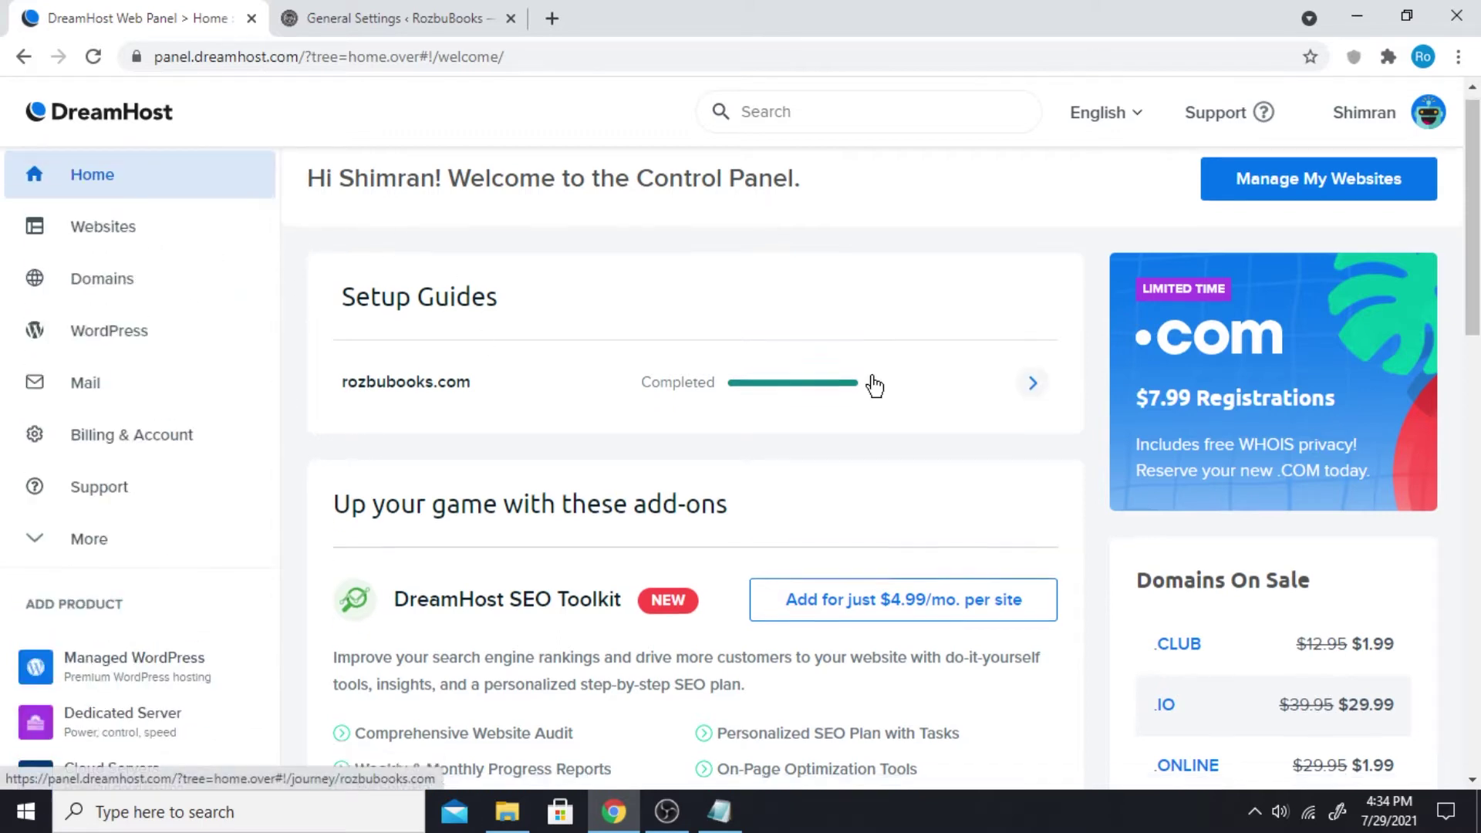
scroll(870, 383, down, 4)
scroll(876, 385, up, 4)
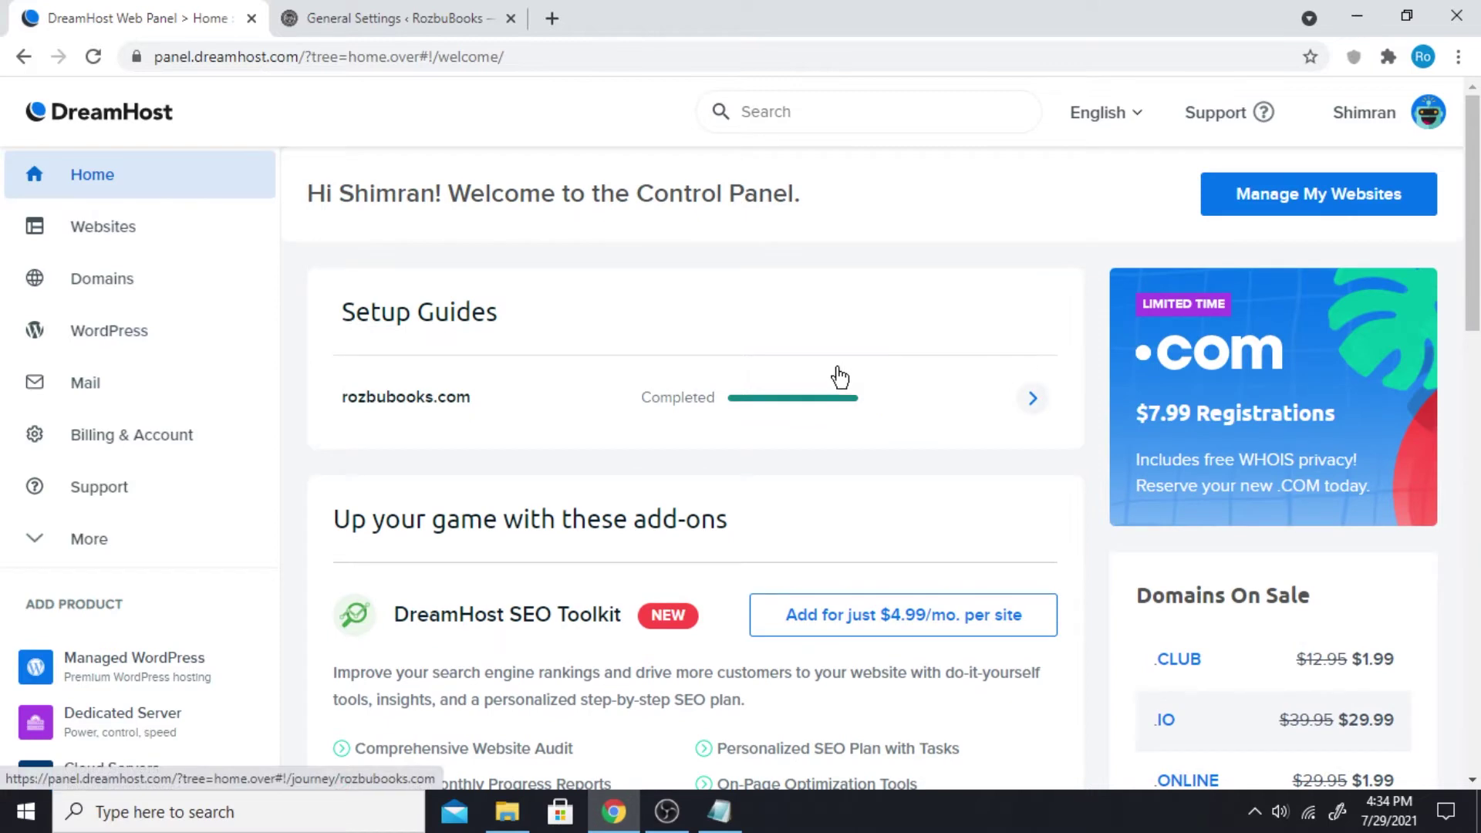
click(180, 285)
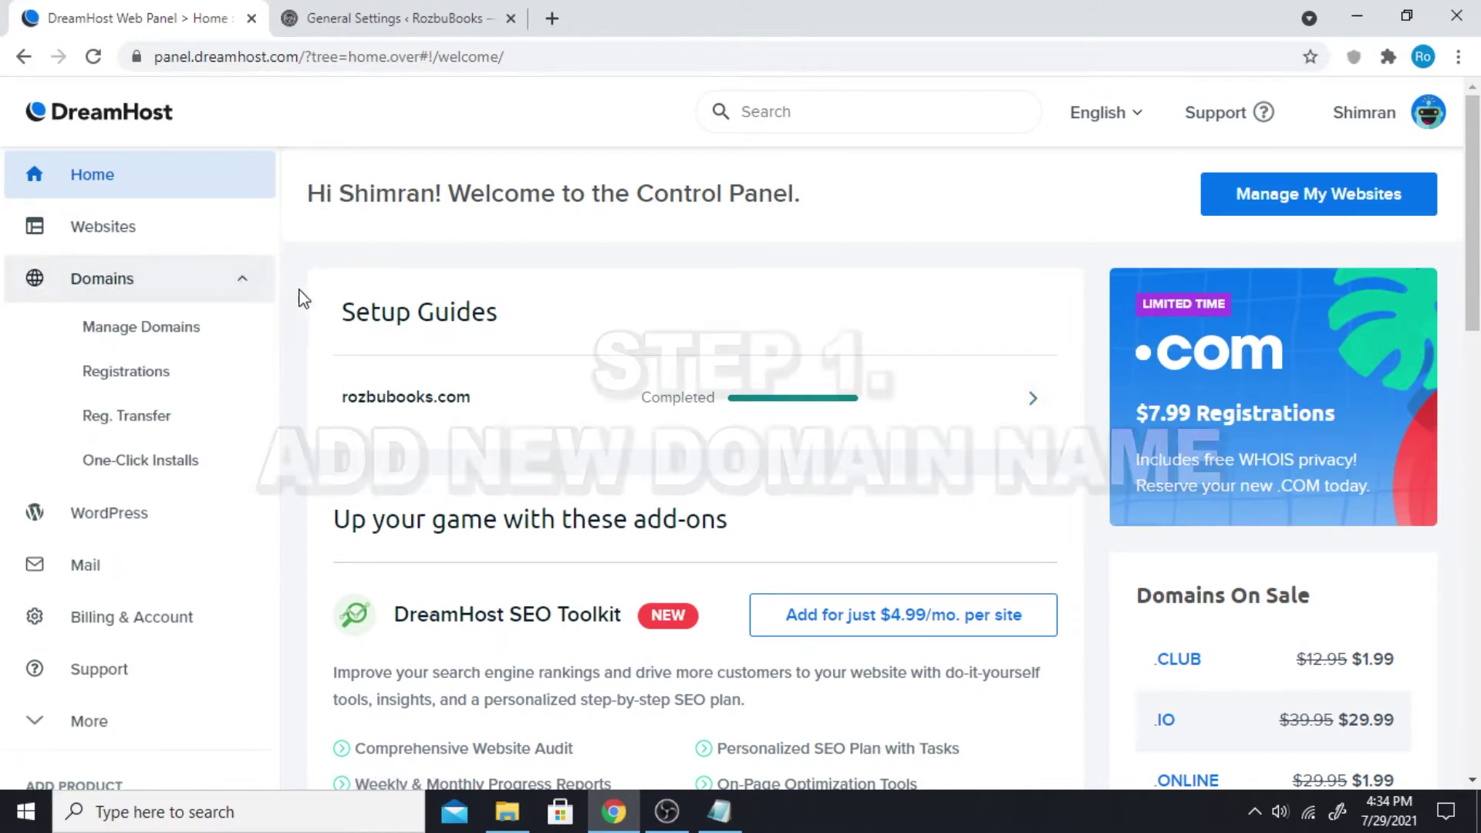
click(190, 339)
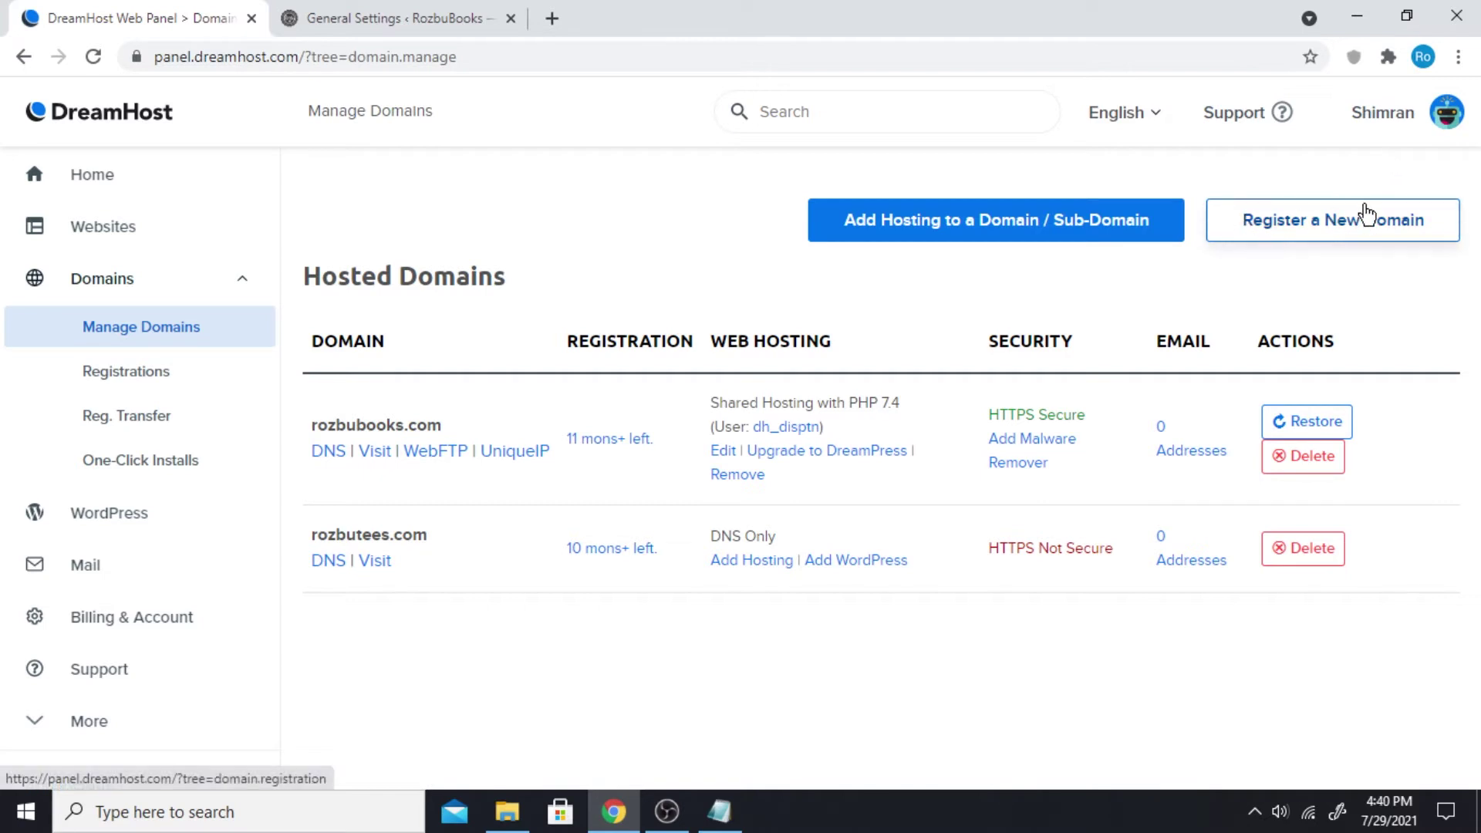
click(1303, 232)
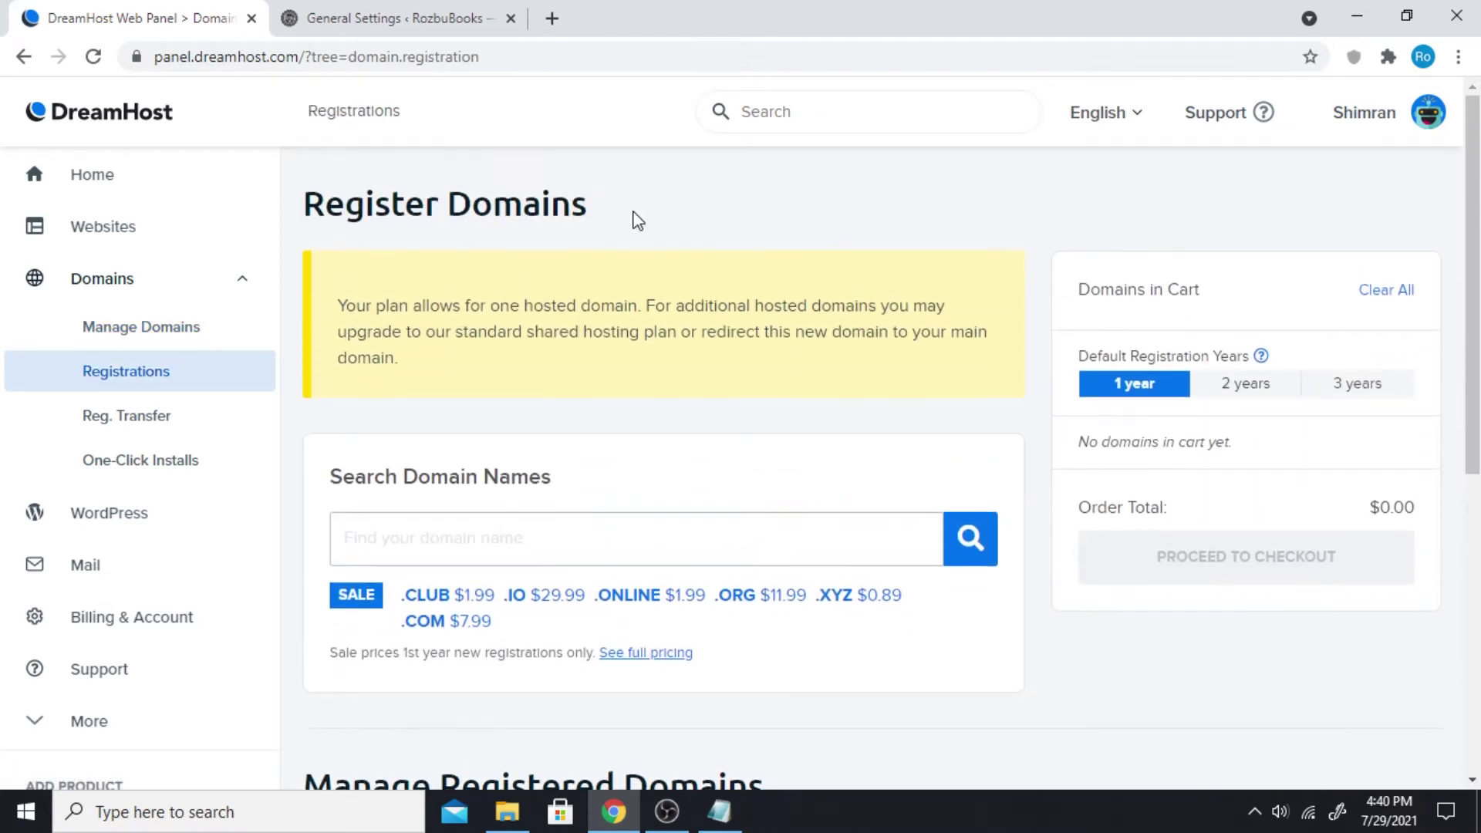
Review domain registration prices, including the $7.99 .COM price.
scroll(768, 251, down, 1)
click(508, 424)
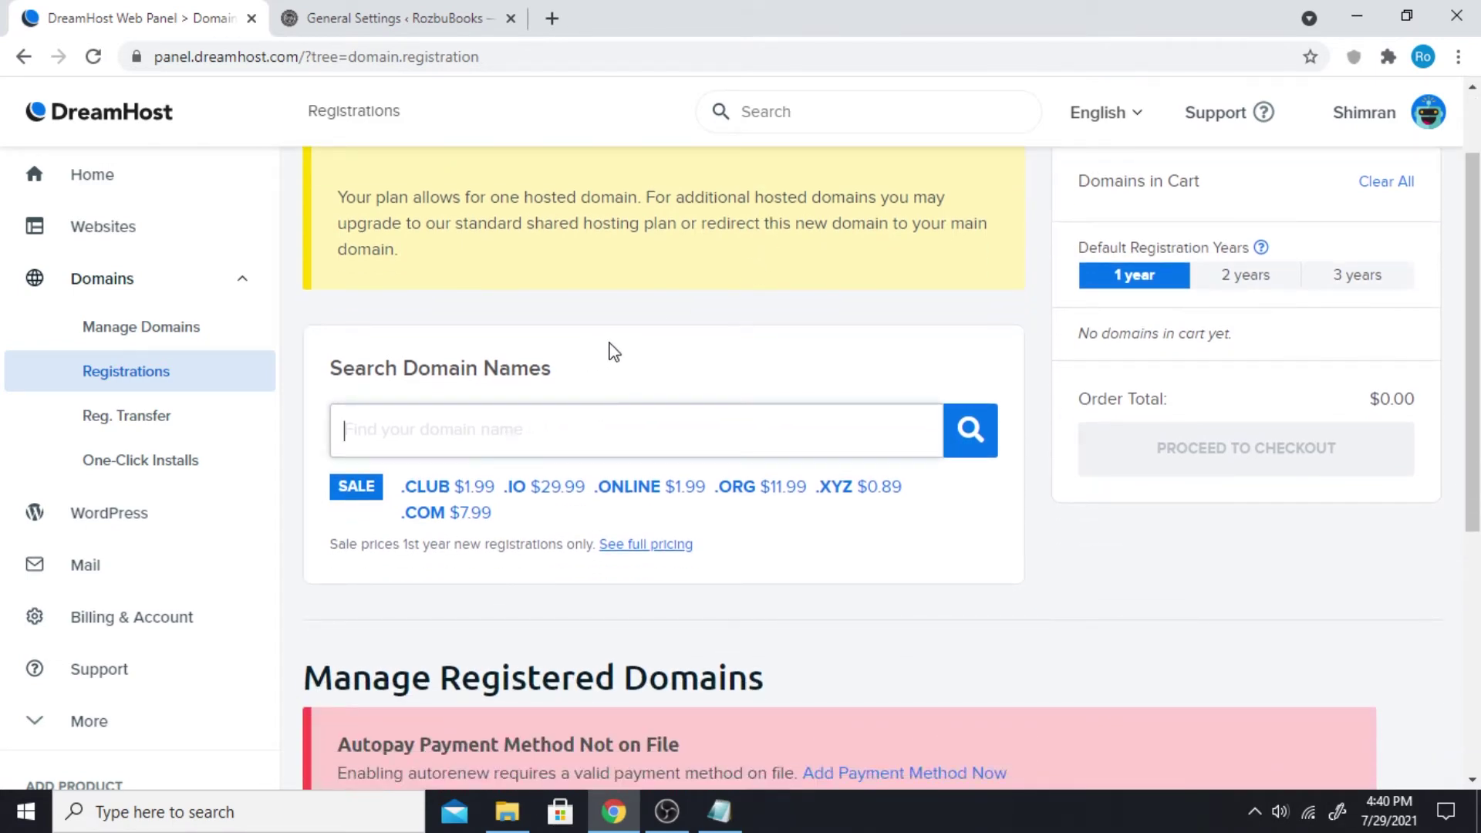
scroll(1208, 404, up, 1)
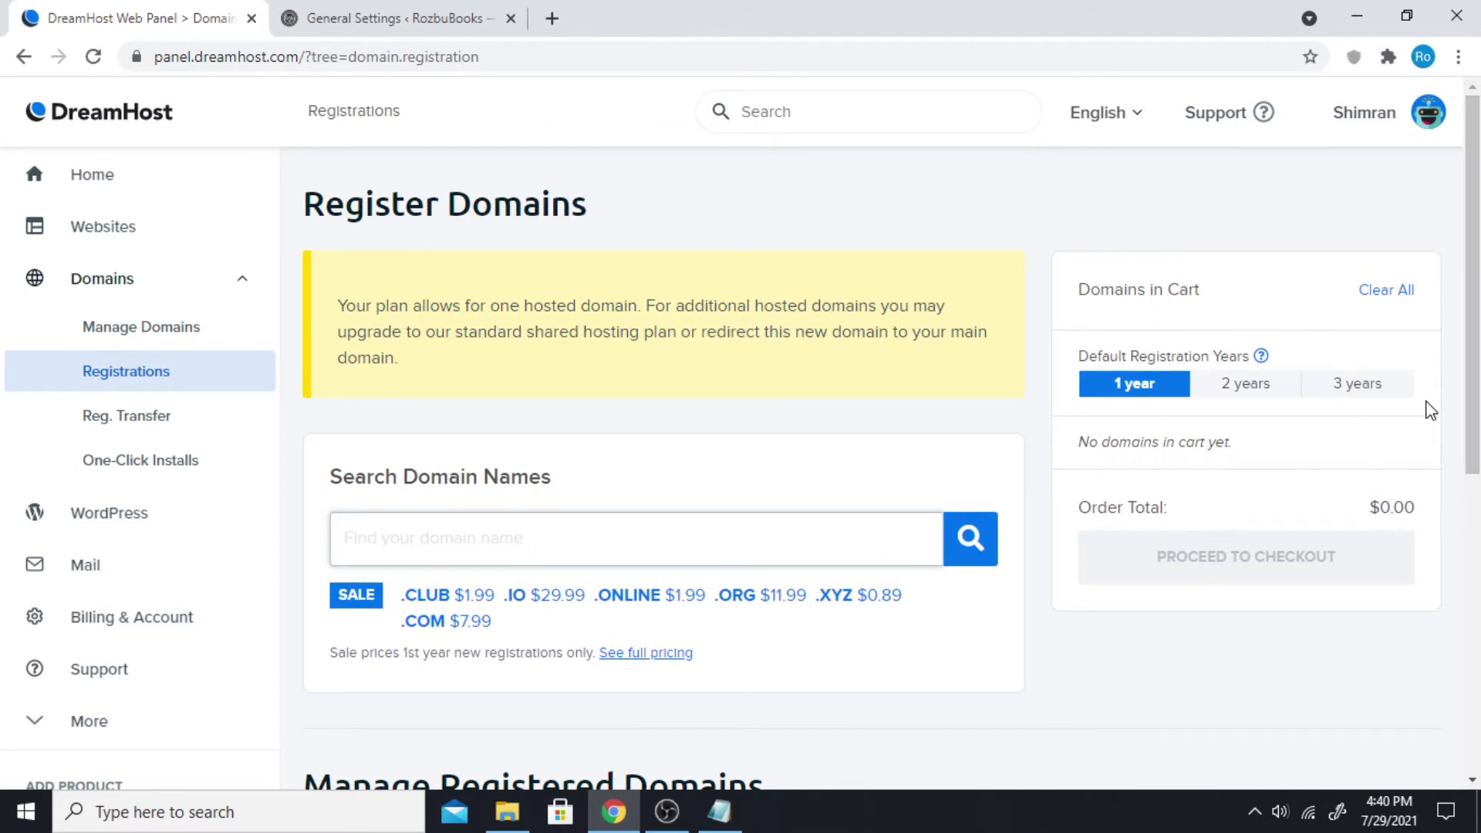
scroll(1425, 410, down, 7)
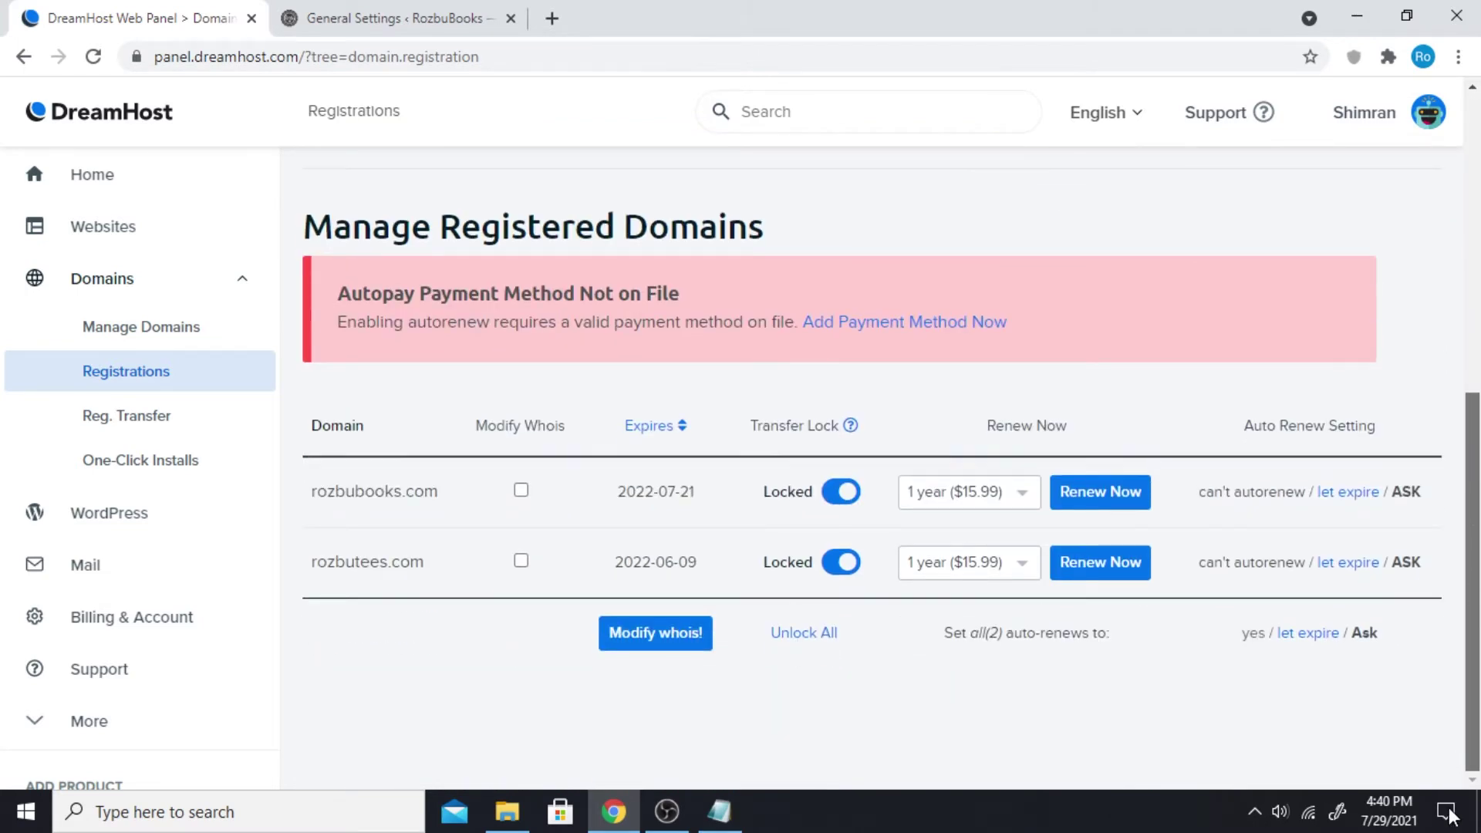
scroll(871, 463, up, 7)
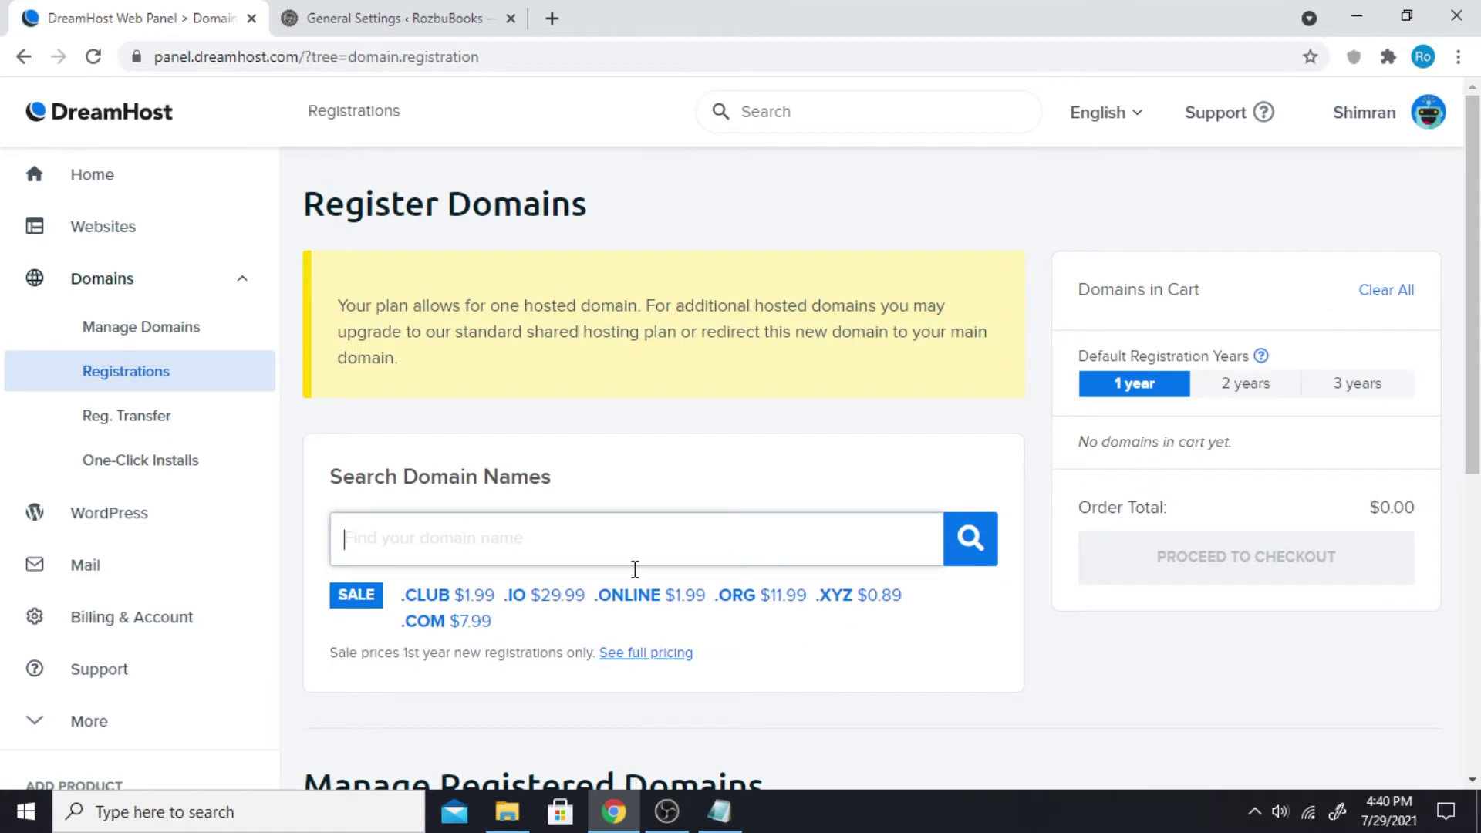
drag(453, 621, 503, 625)
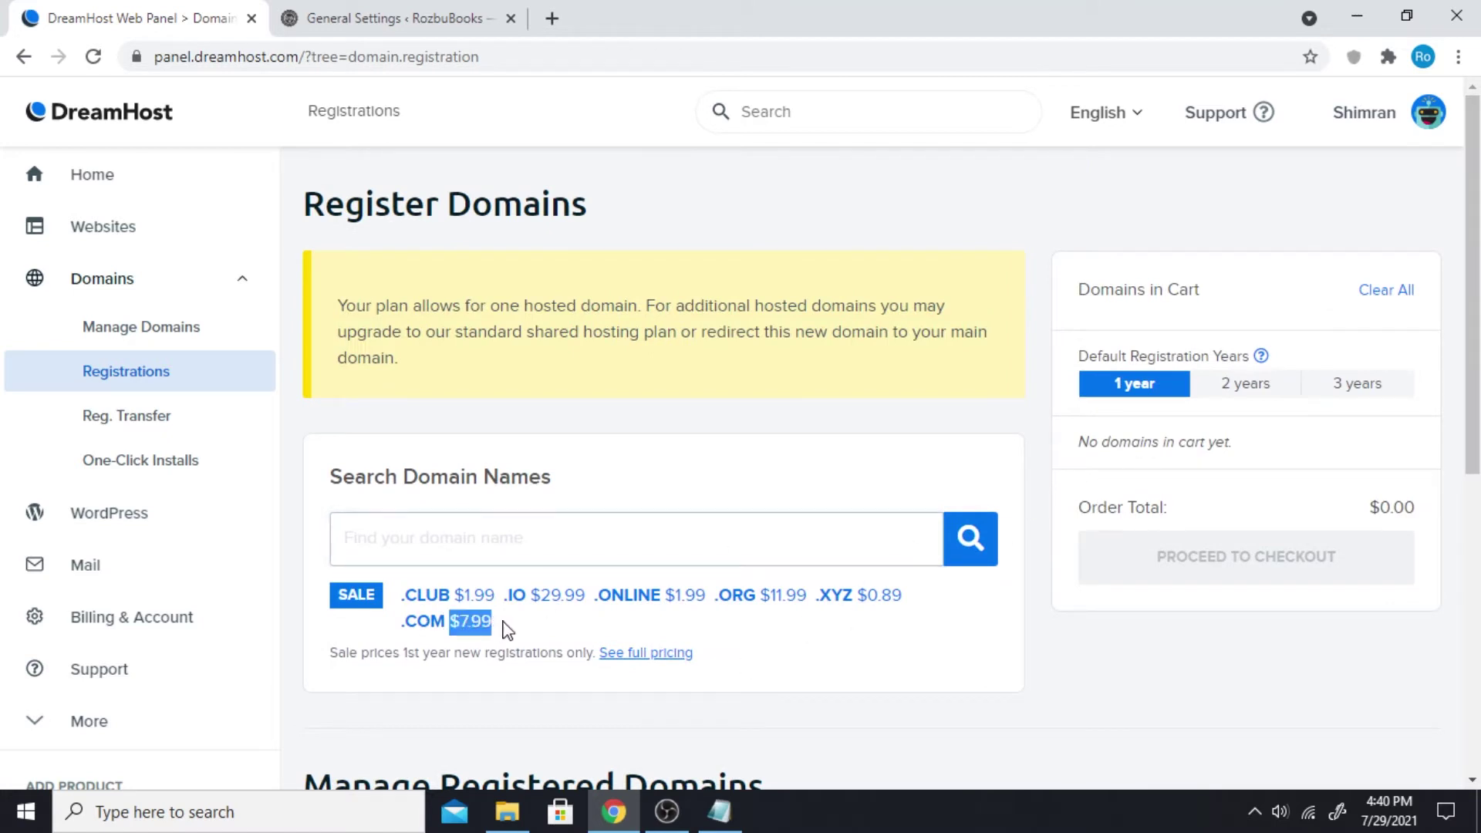
click(893, 674)
Try 2- and 3-year default registration lengths, reset to 1 year, and open Manage Domains.
click(1225, 386)
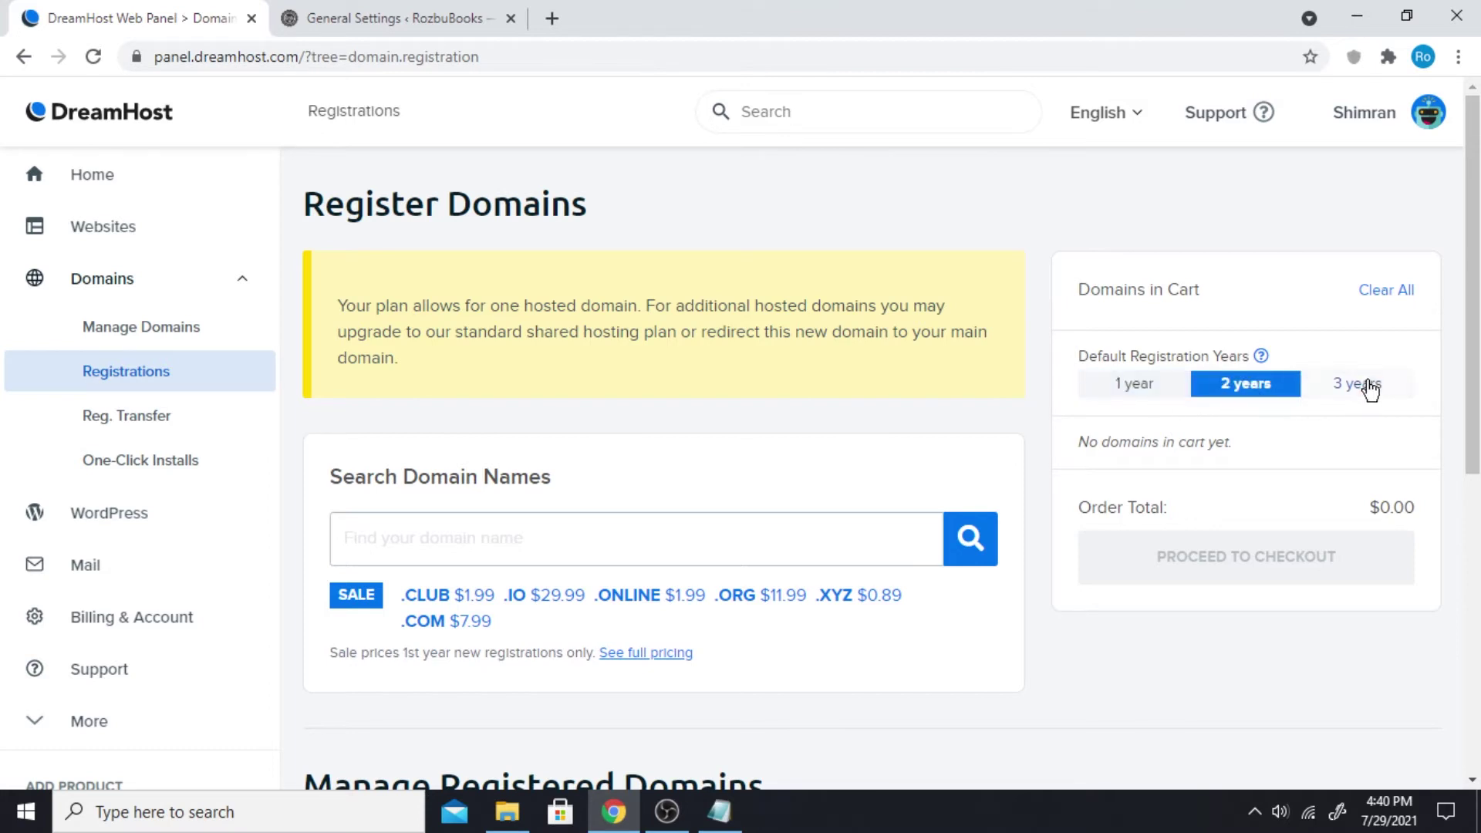
click(1364, 385)
click(1135, 384)
click(183, 332)
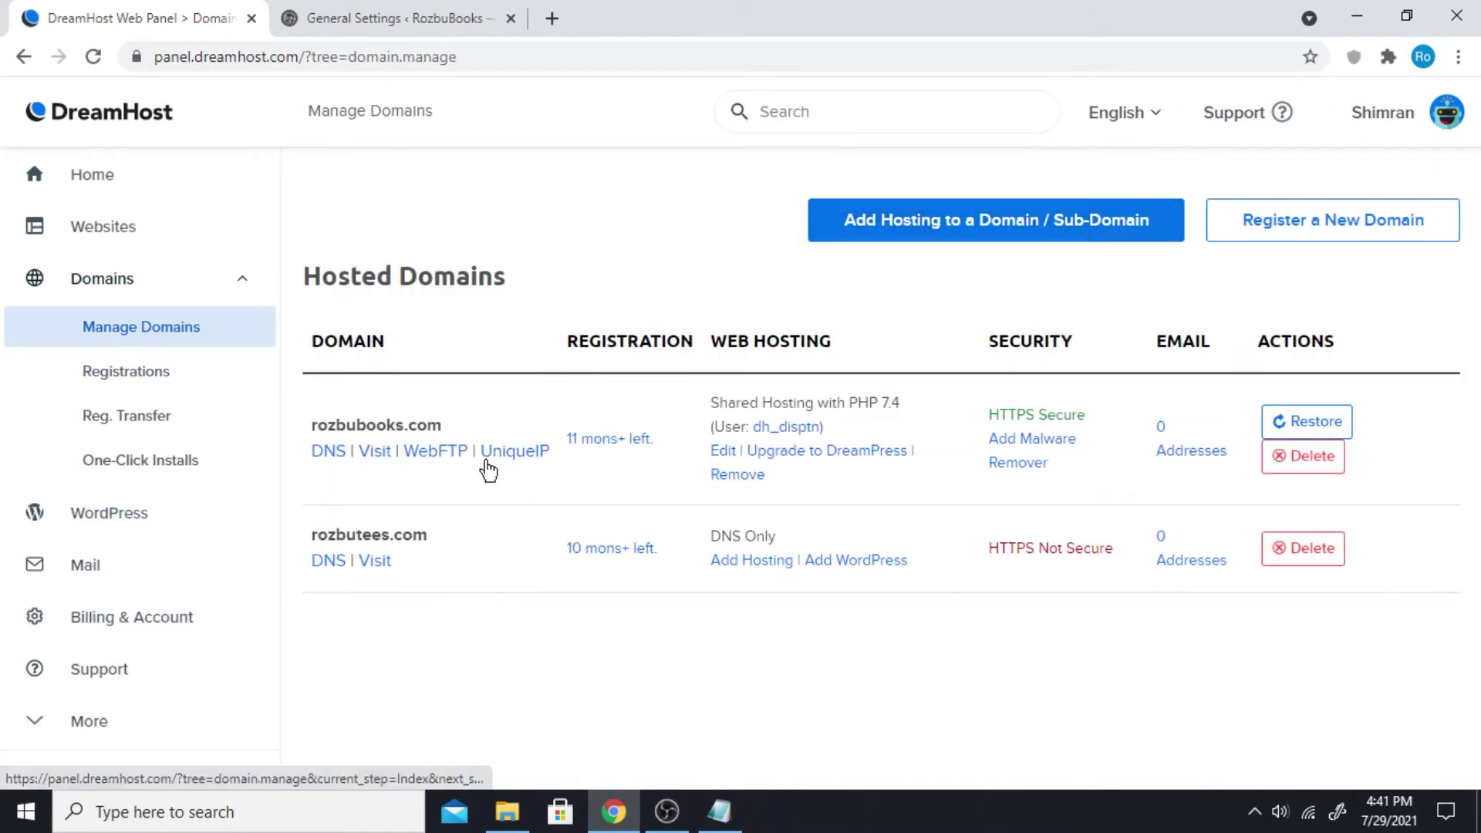
drag(381, 536, 413, 536)
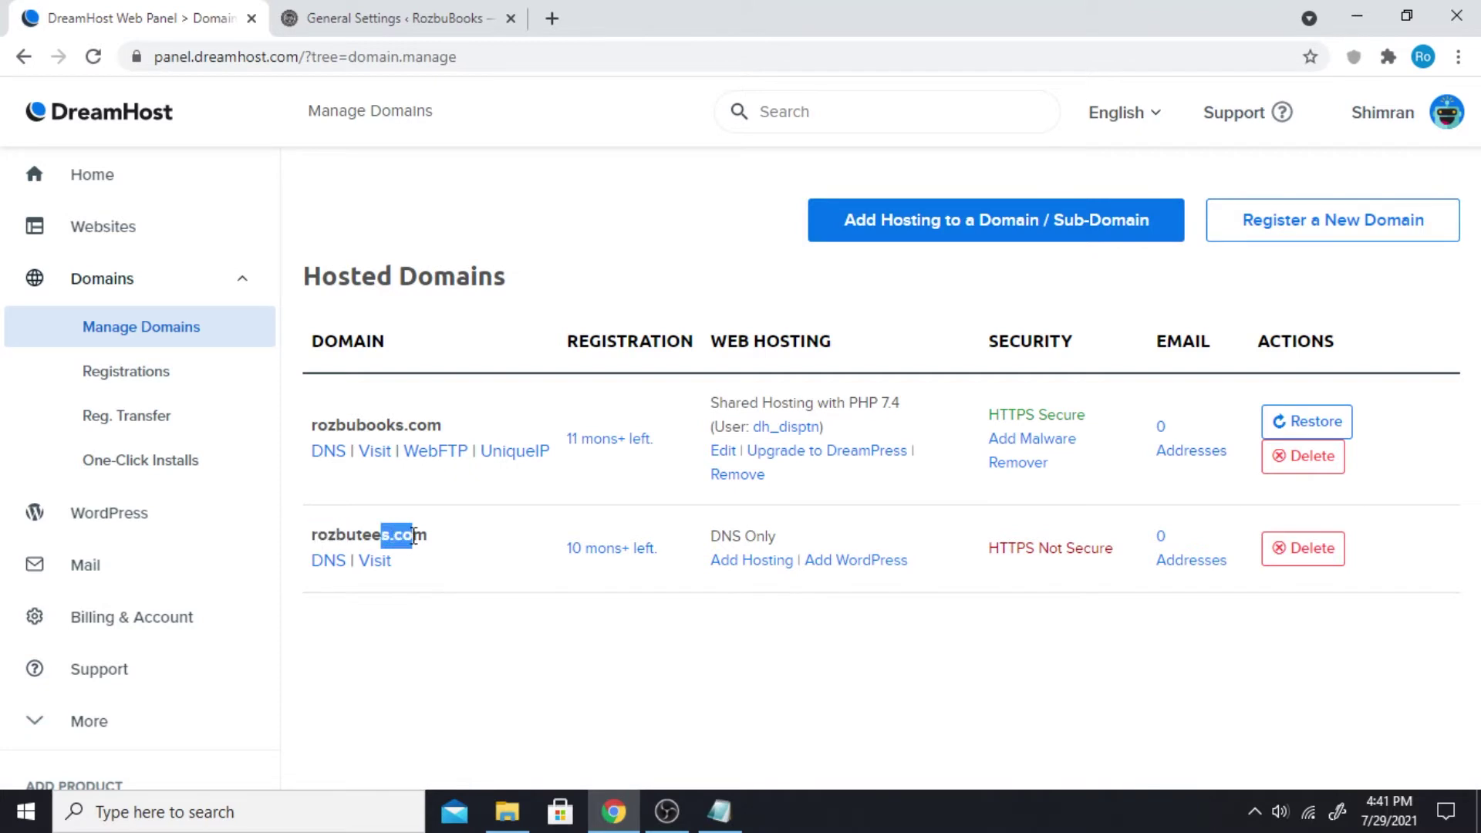
click(418, 536)
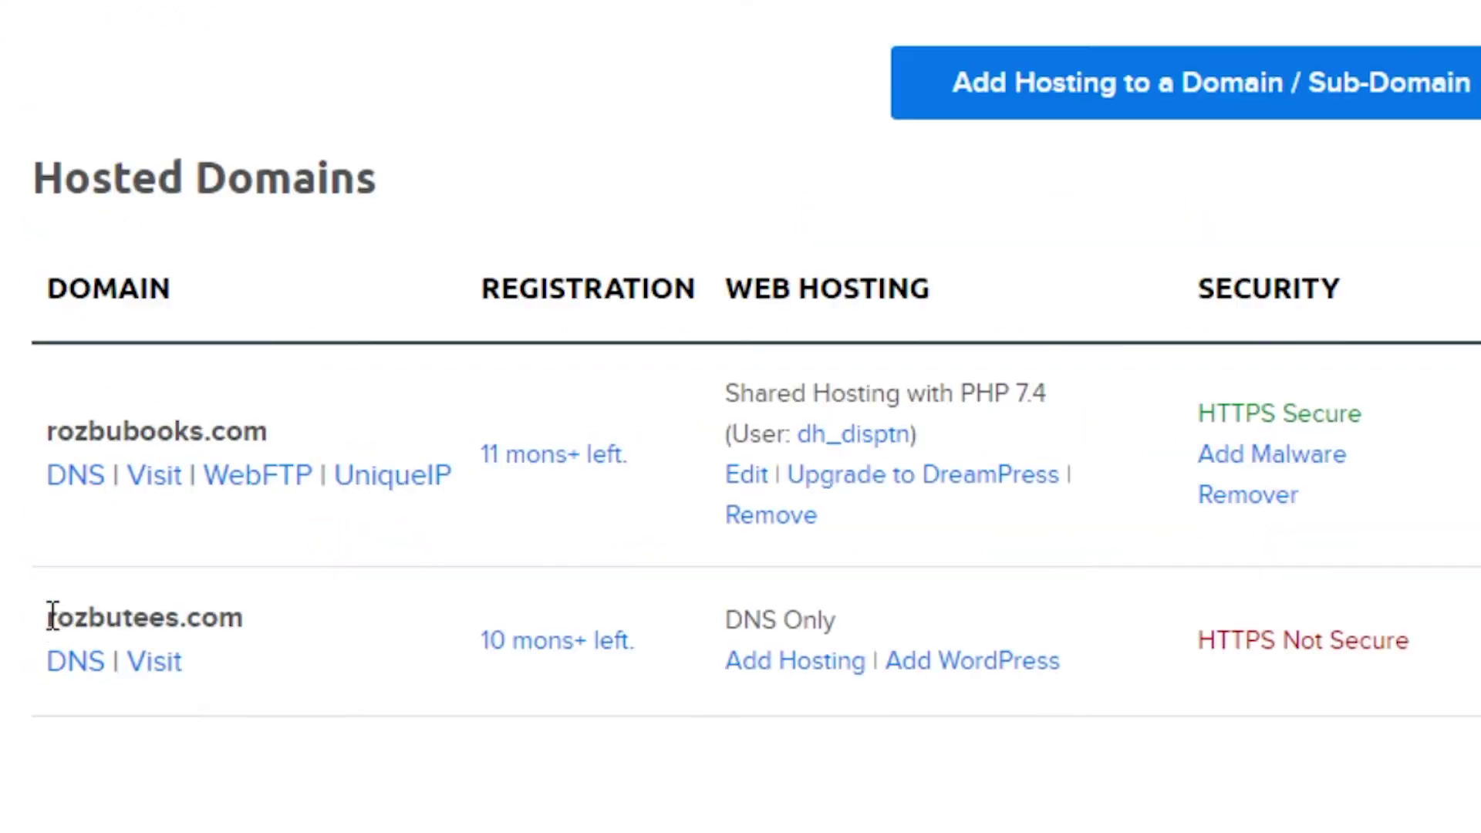
drag(312, 535, 426, 535)
click(271, 776)
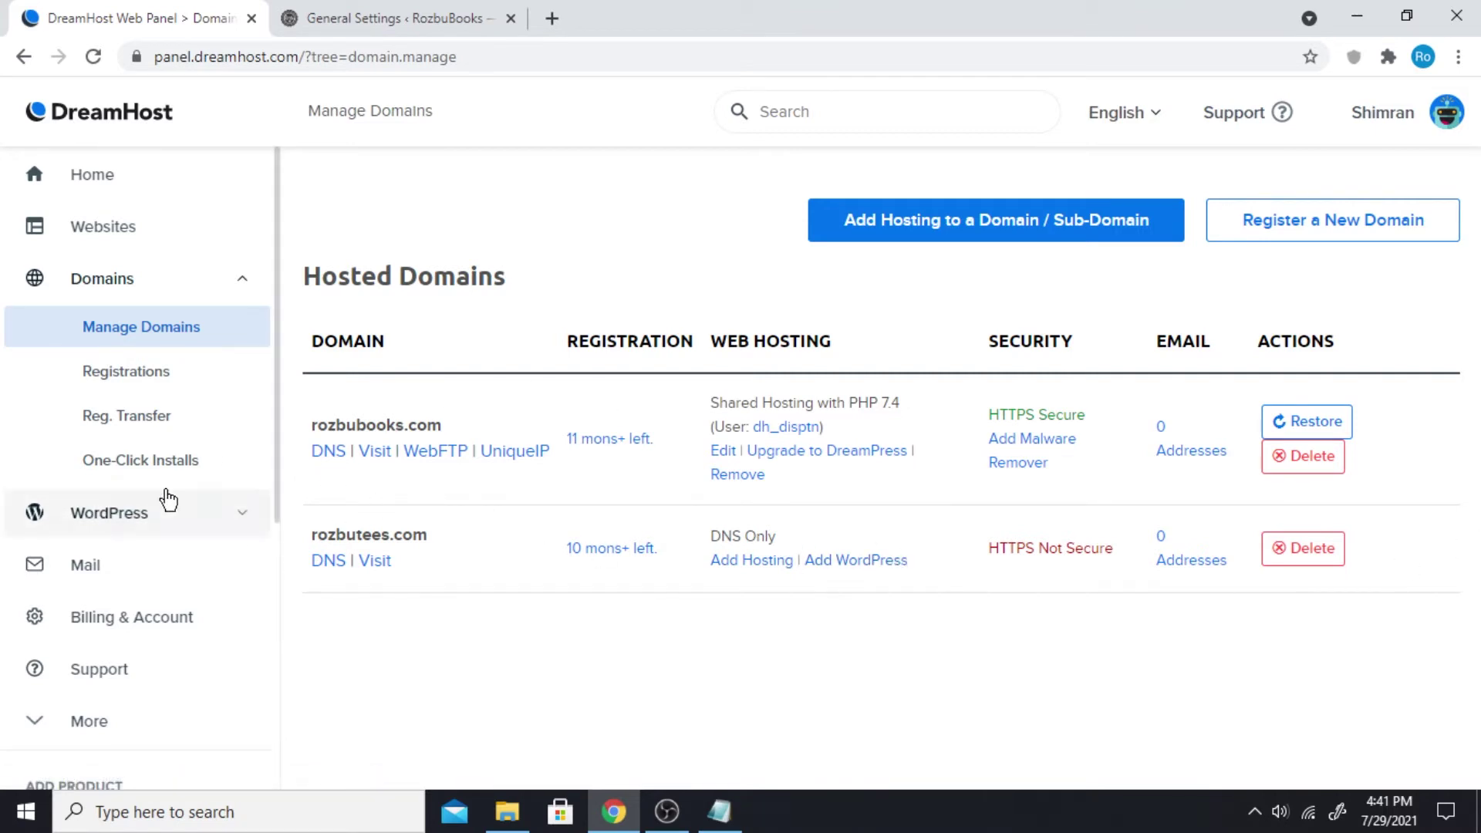
drag(311, 537, 433, 547)
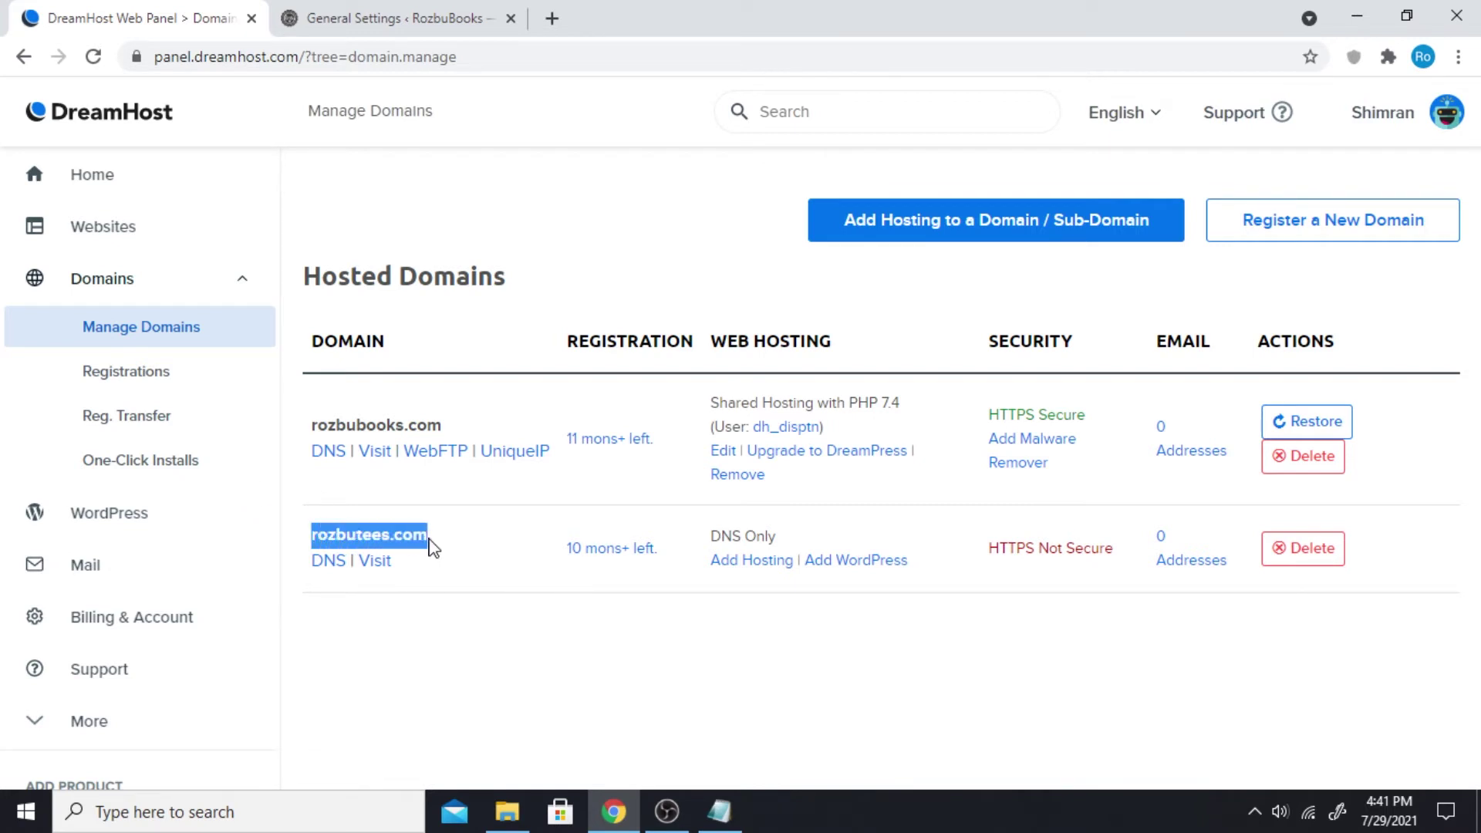
double_click(333, 534)
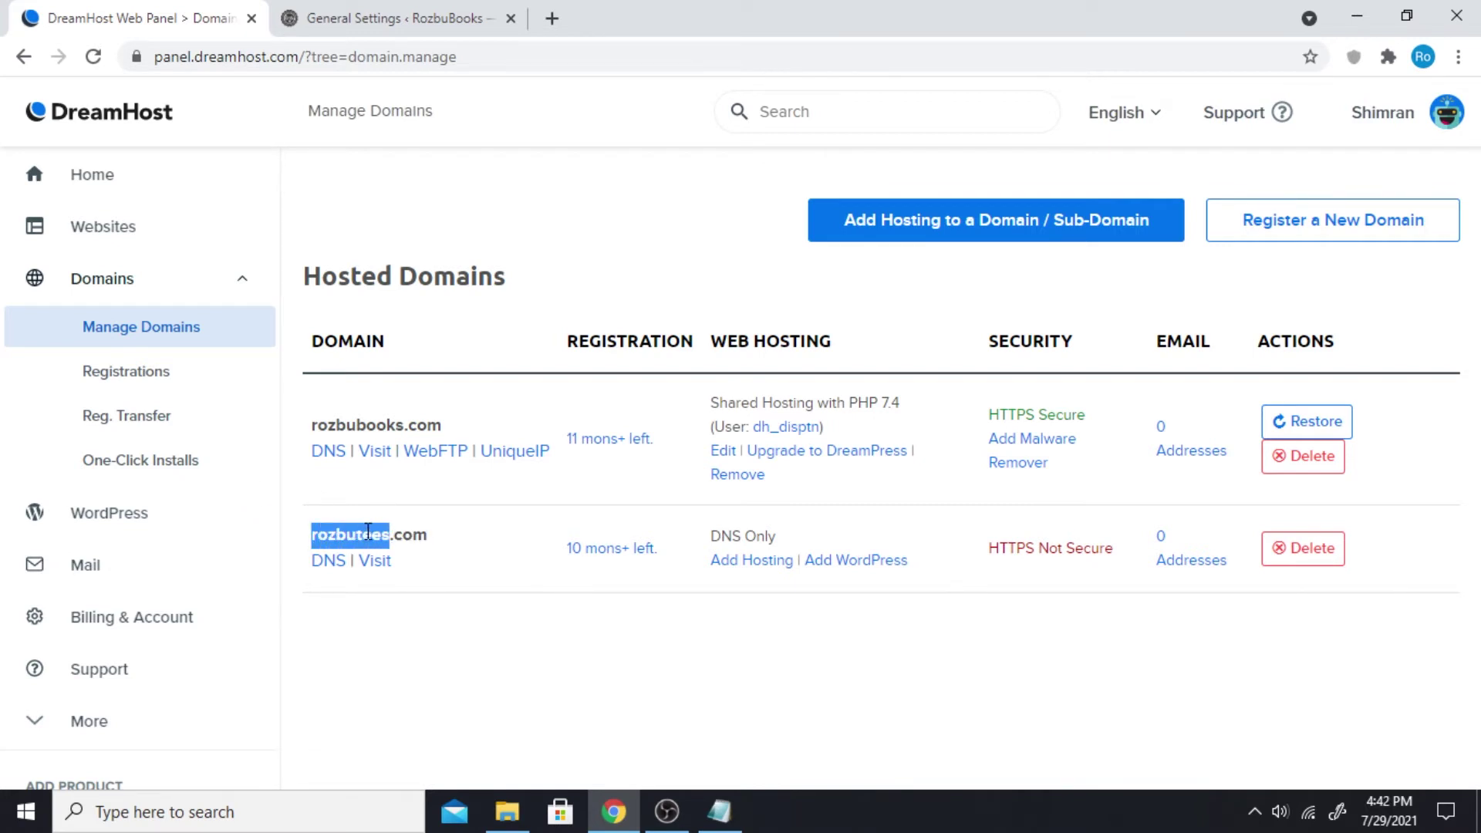
click(402, 536)
triple_click(401, 536)
click(440, 587)
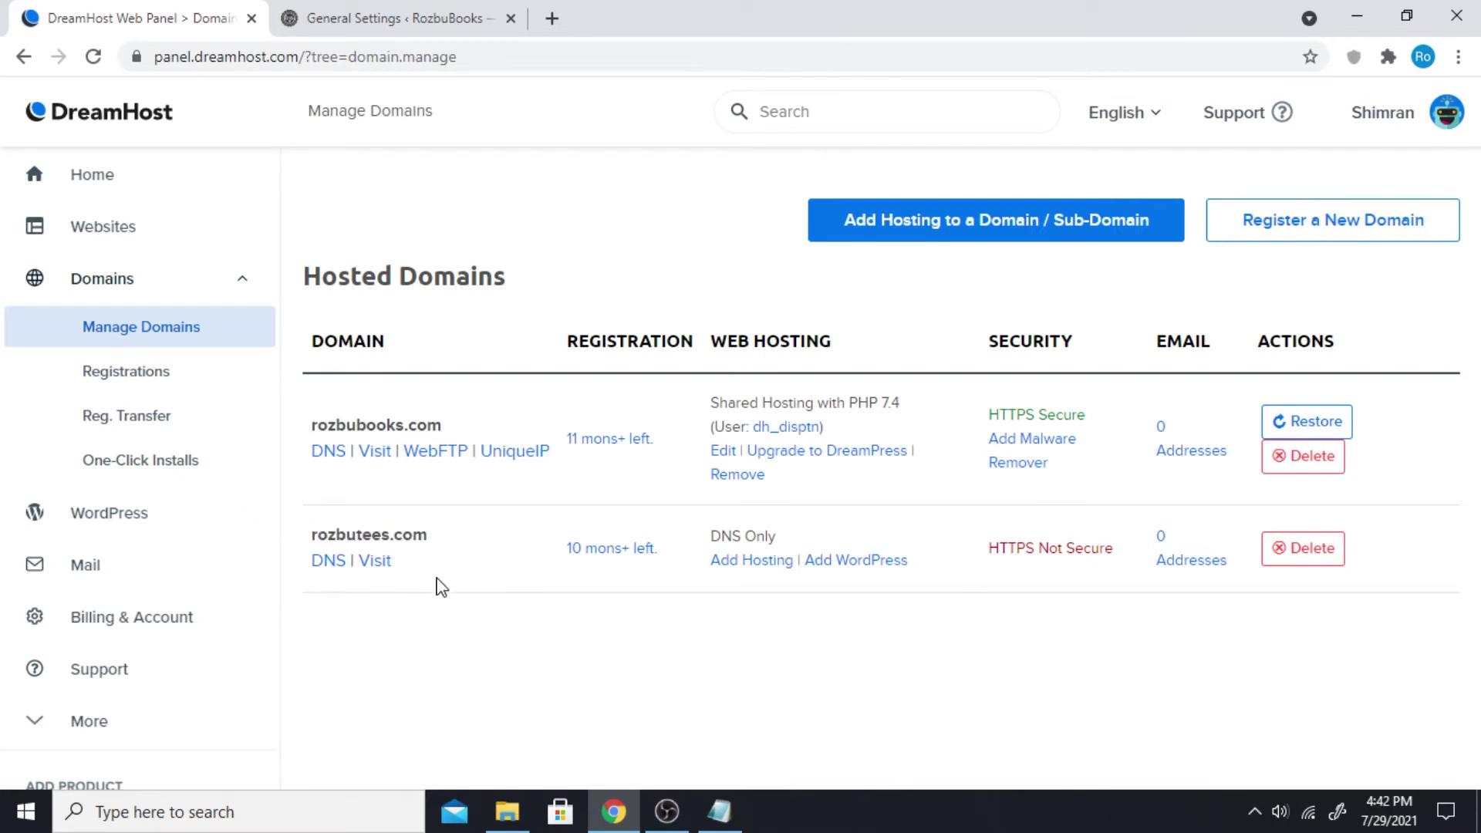
triple_click(379, 537)
right_click(379, 538)
click(489, 607)
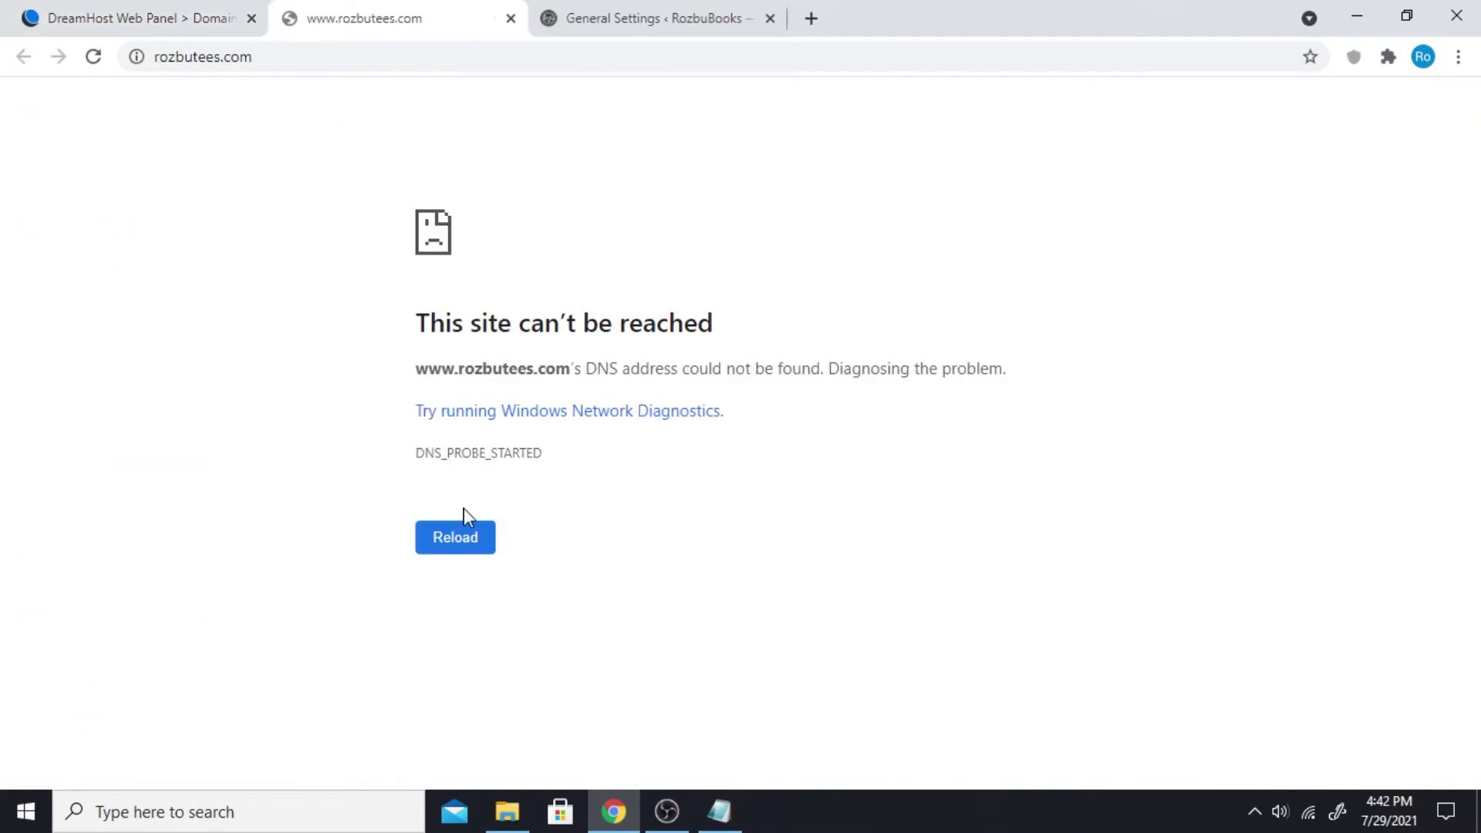
click(511, 18)
click(730, 654)
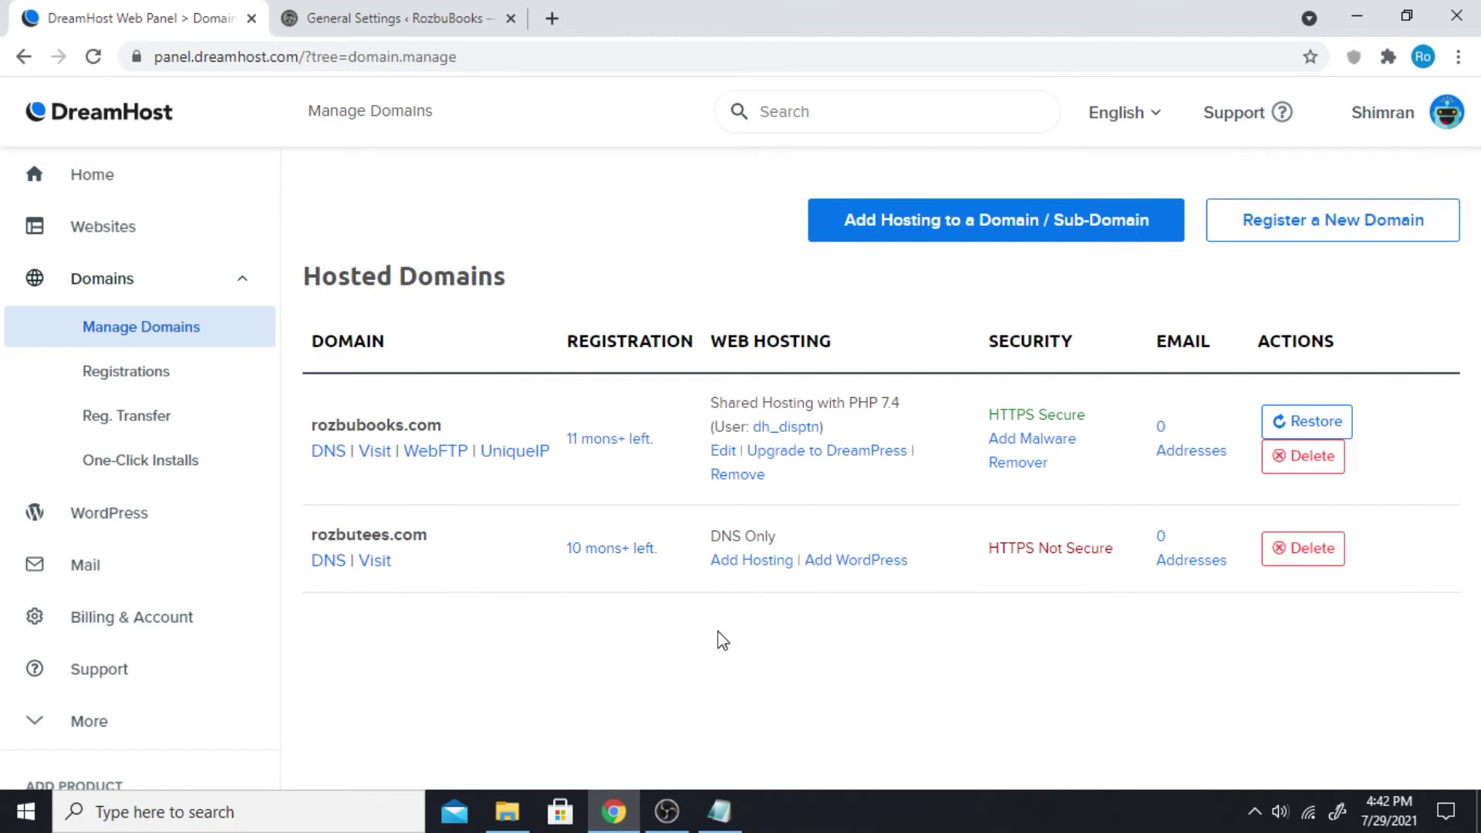
Switch to the WordPress General Settings page and look it over.
click(402, 17)
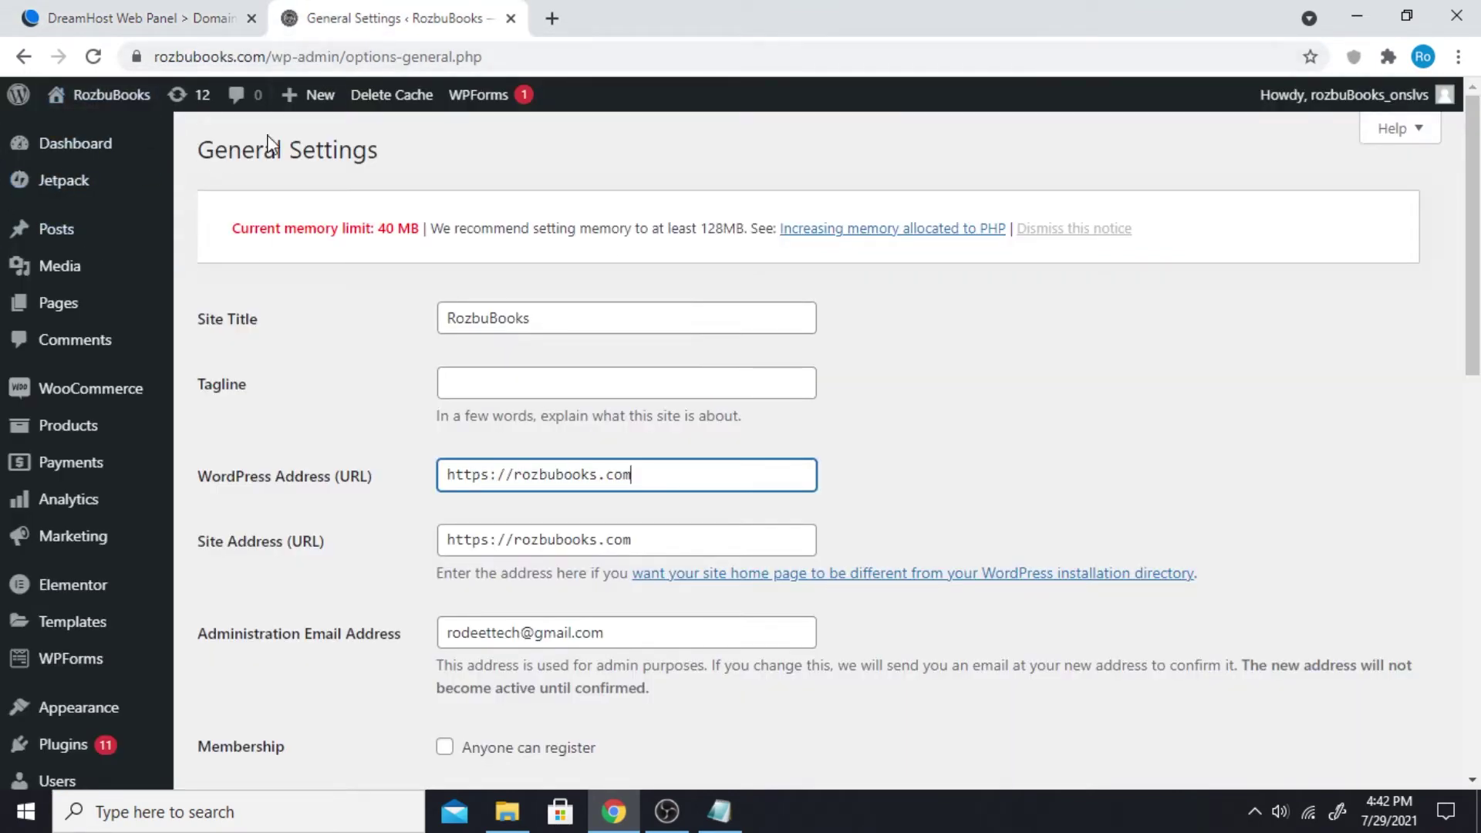
click(324, 57)
click(371, 320)
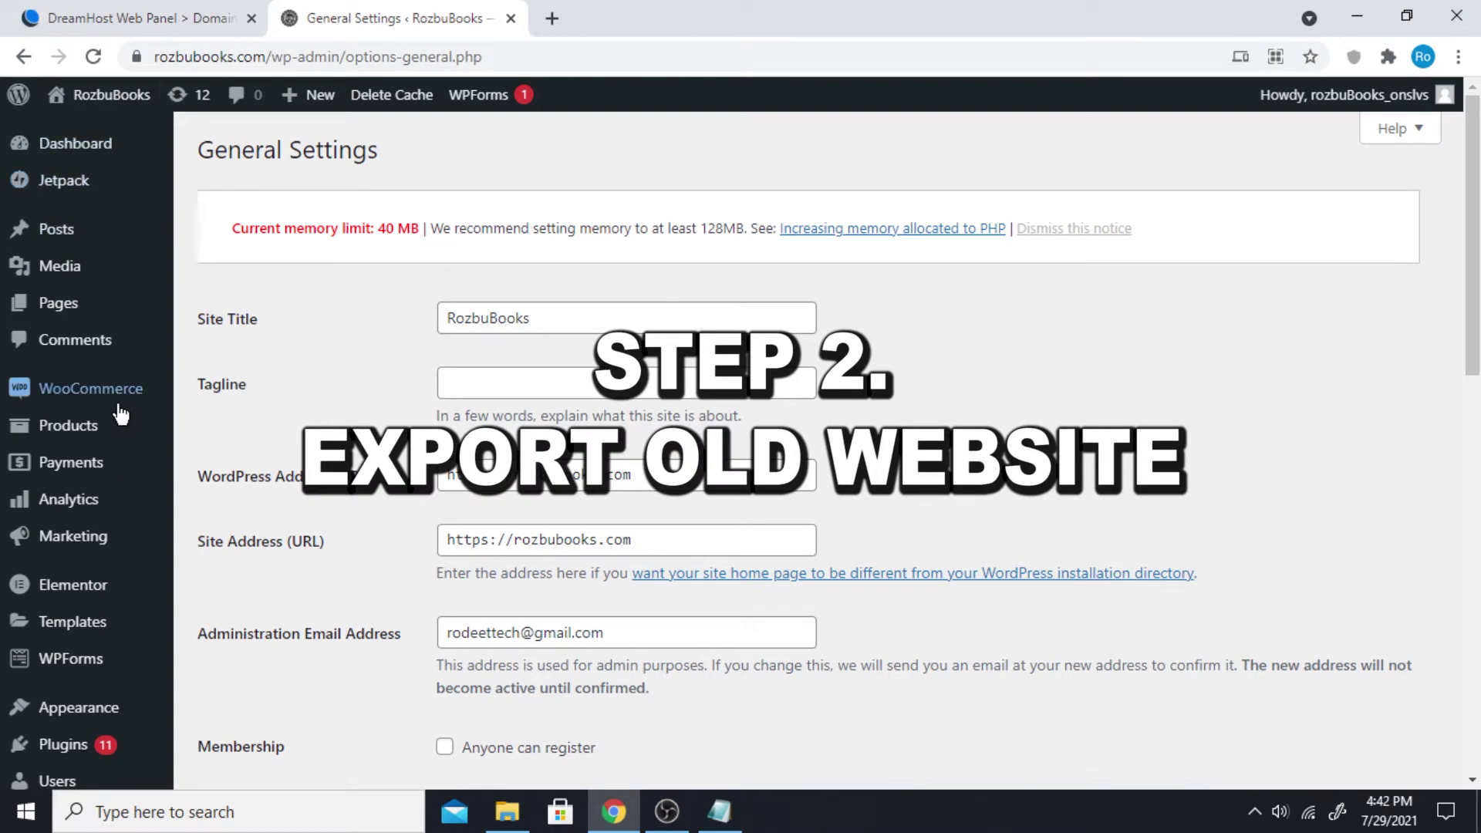
scroll(85, 378, down, 7)
scroll(126, 363, up, 2)
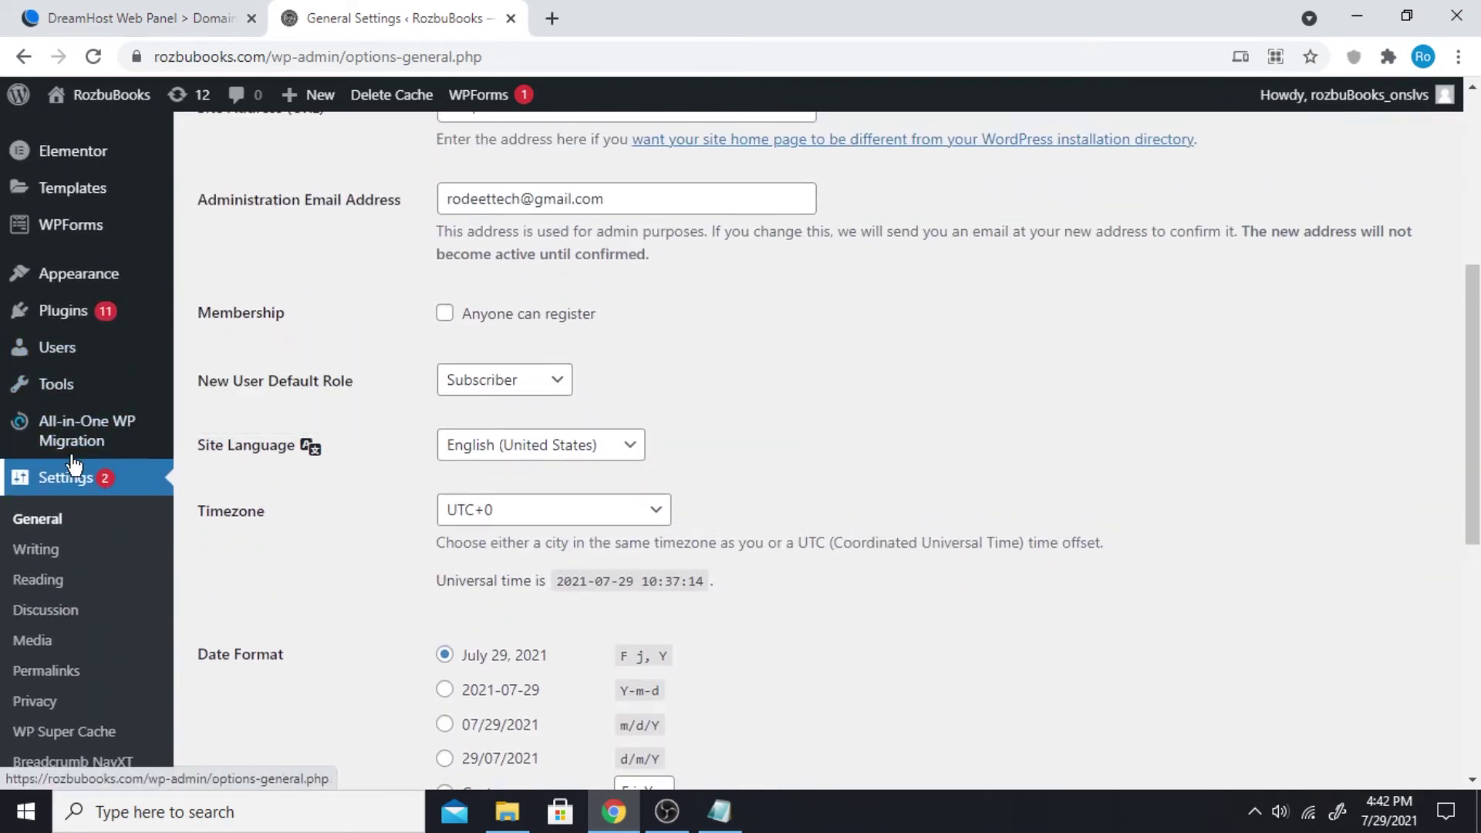
Open All-in-One WP Migration > Export and expand the Export To destinations list.
mouse_move(49, 433)
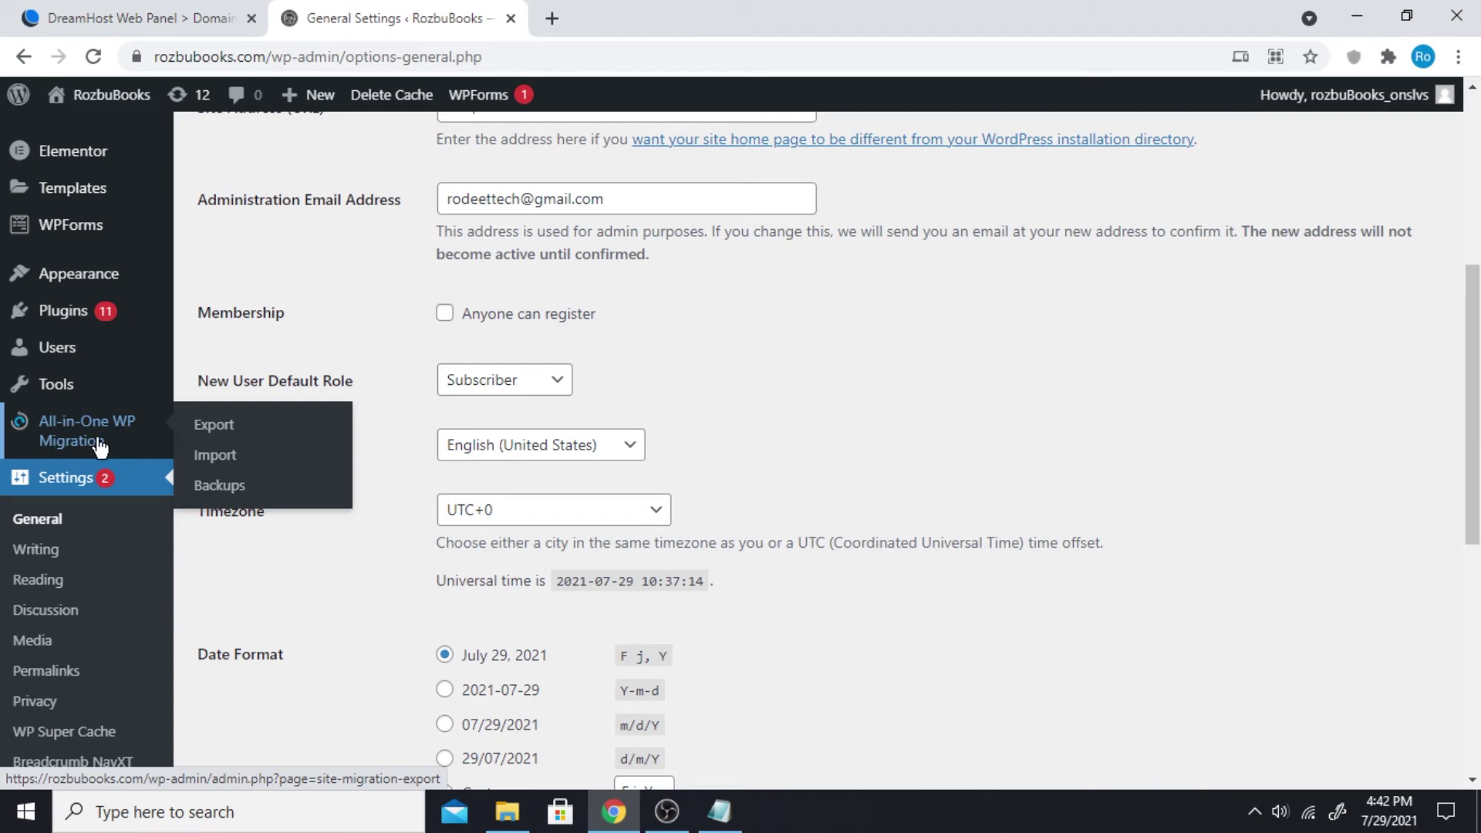
scroll(116, 478, down, 5)
mouse_move(94, 439)
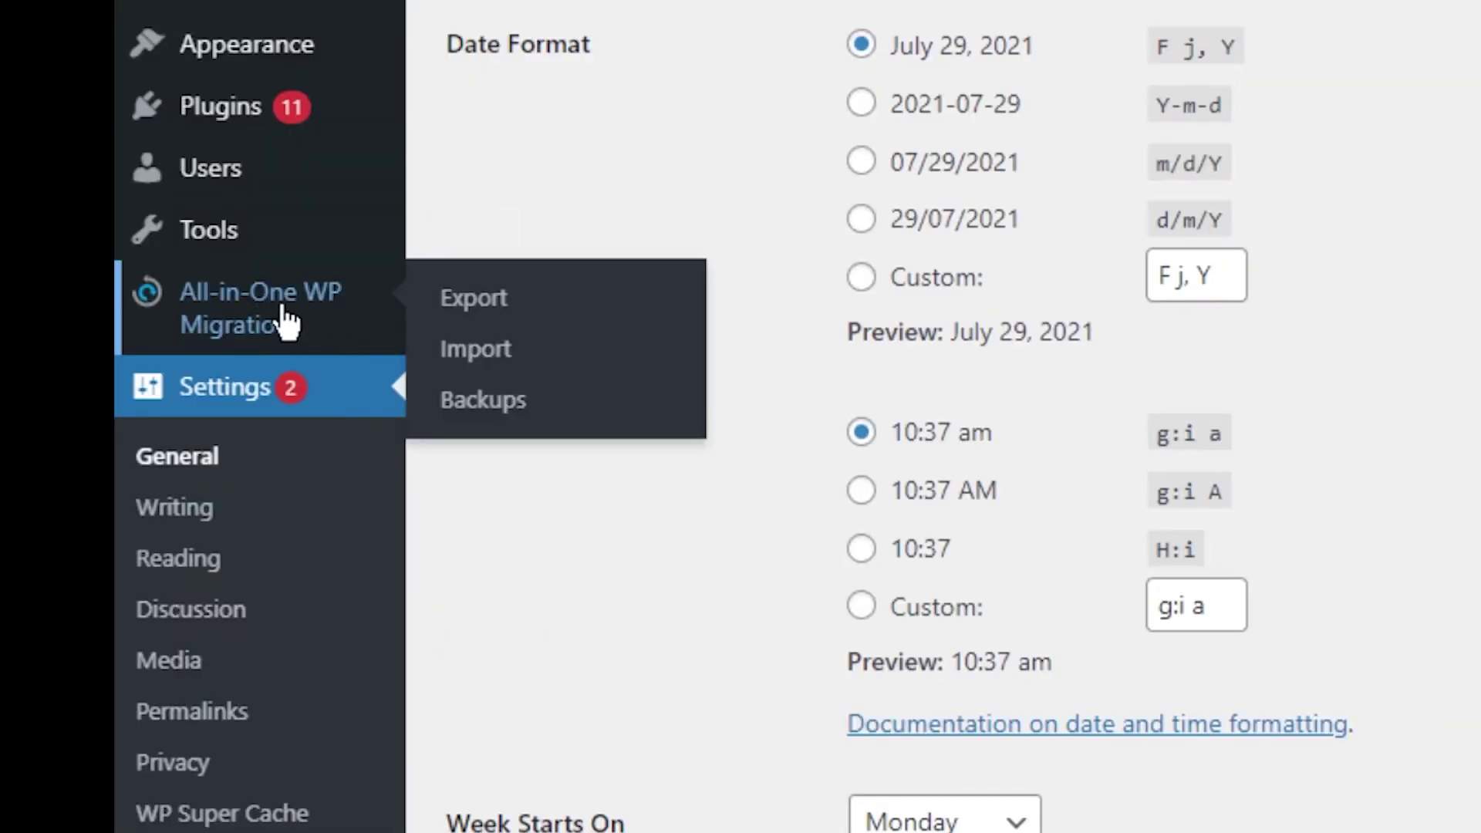
click(548, 312)
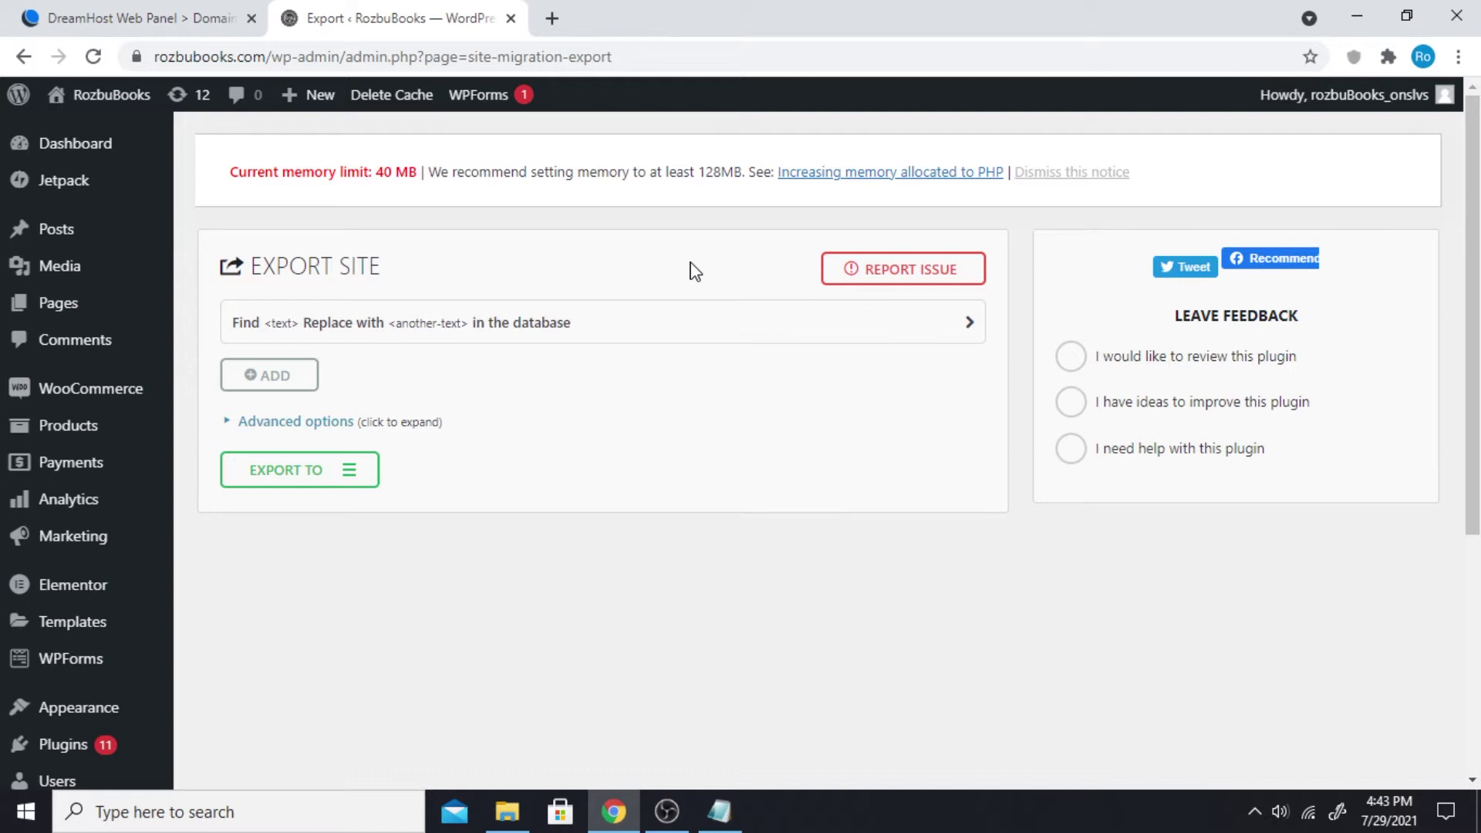
click(351, 472)
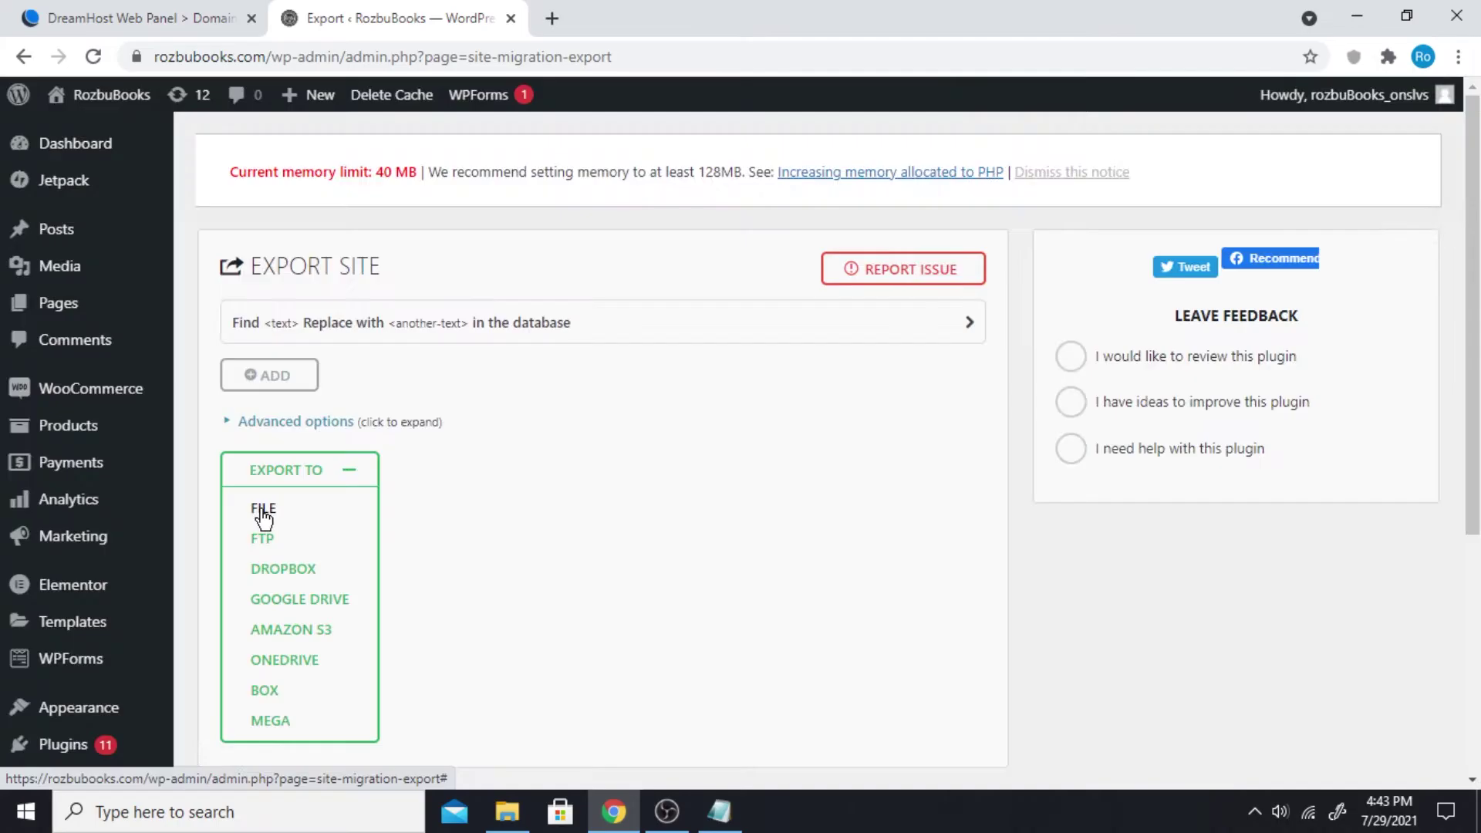
Start and cancel a file export, view the empty Backups list, then return to DreamHost.
click(173, 322)
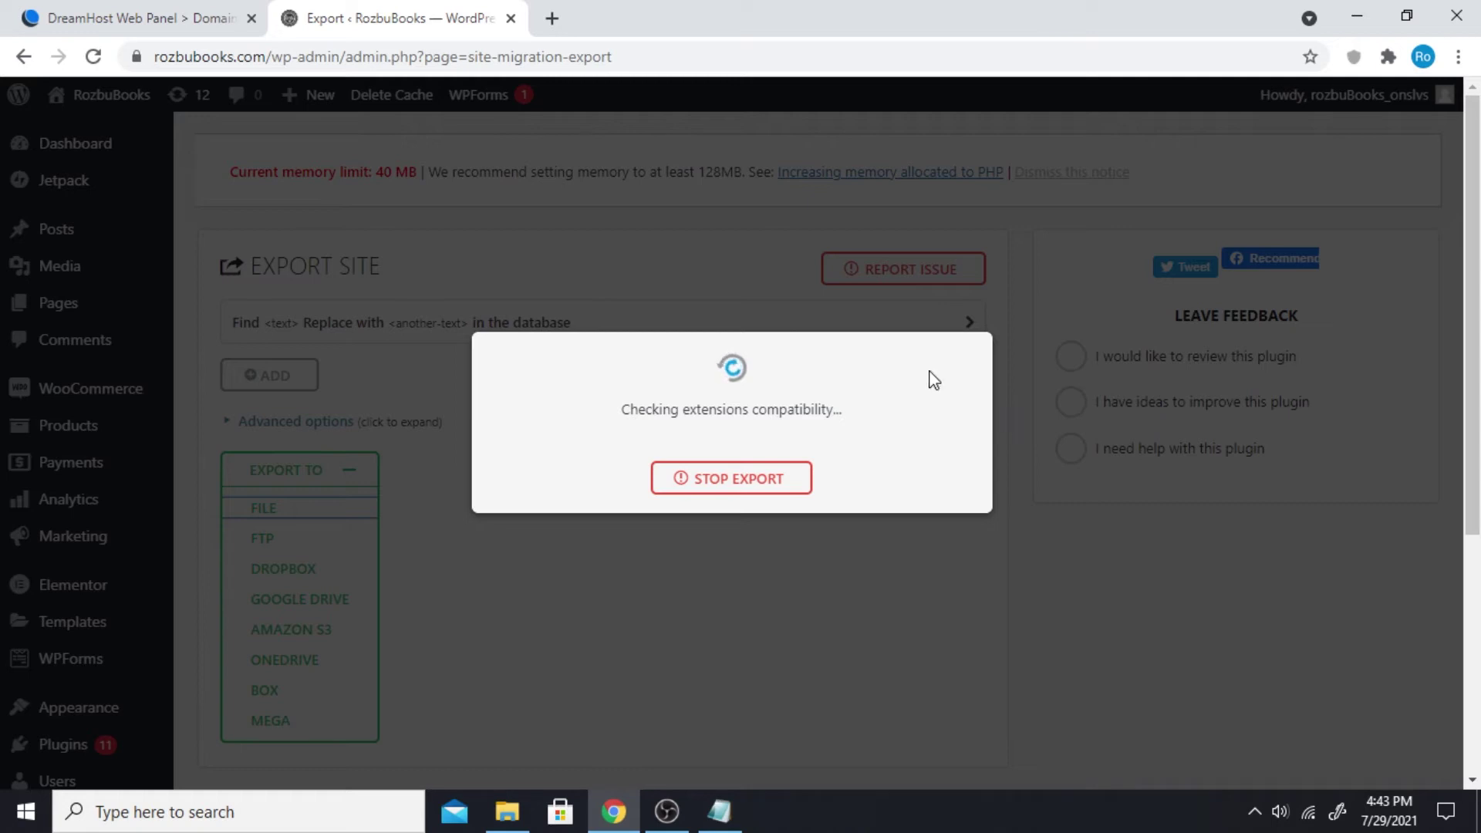
click(757, 484)
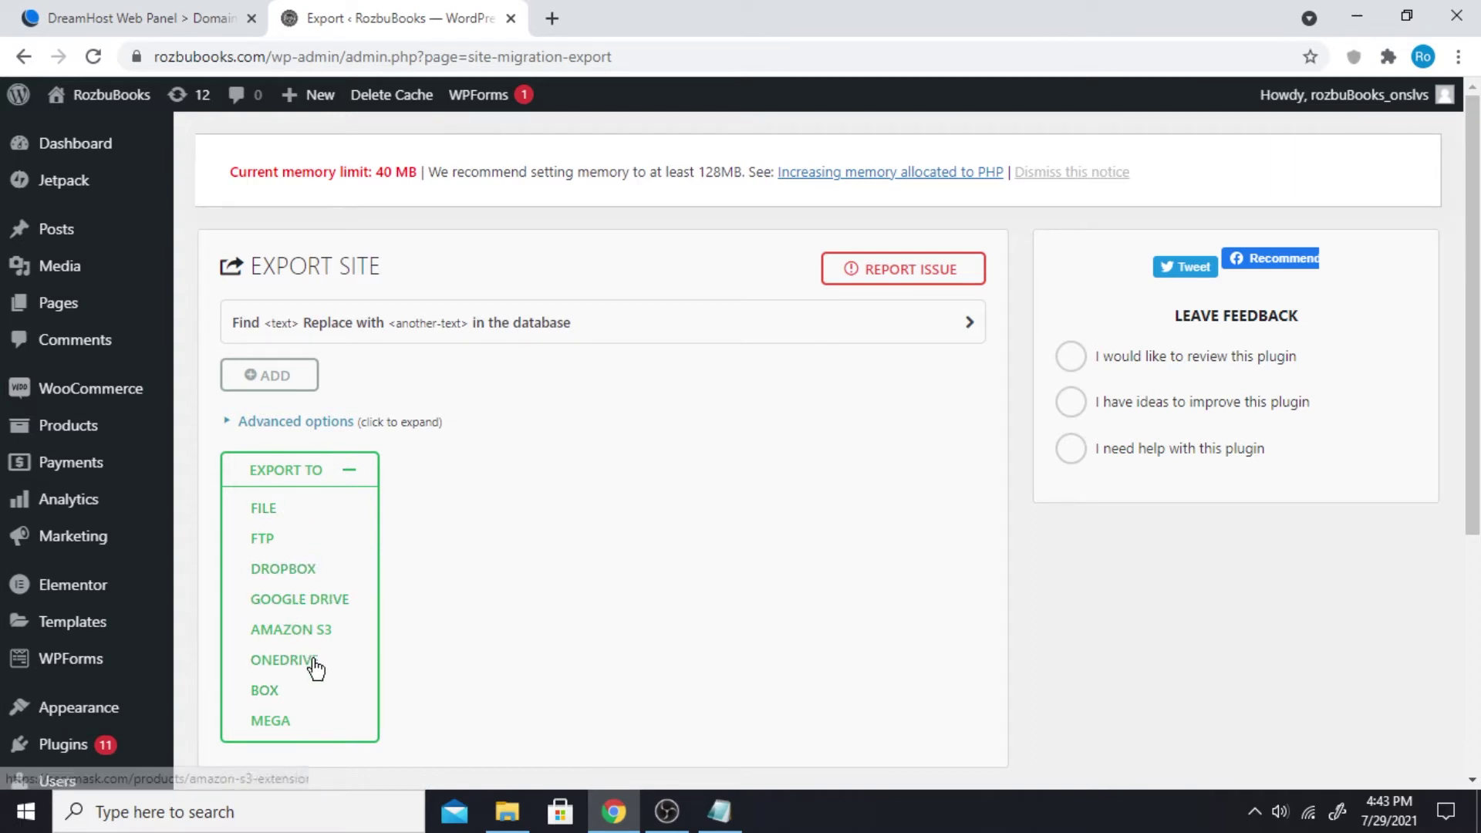
scroll(591, 628, down, 2)
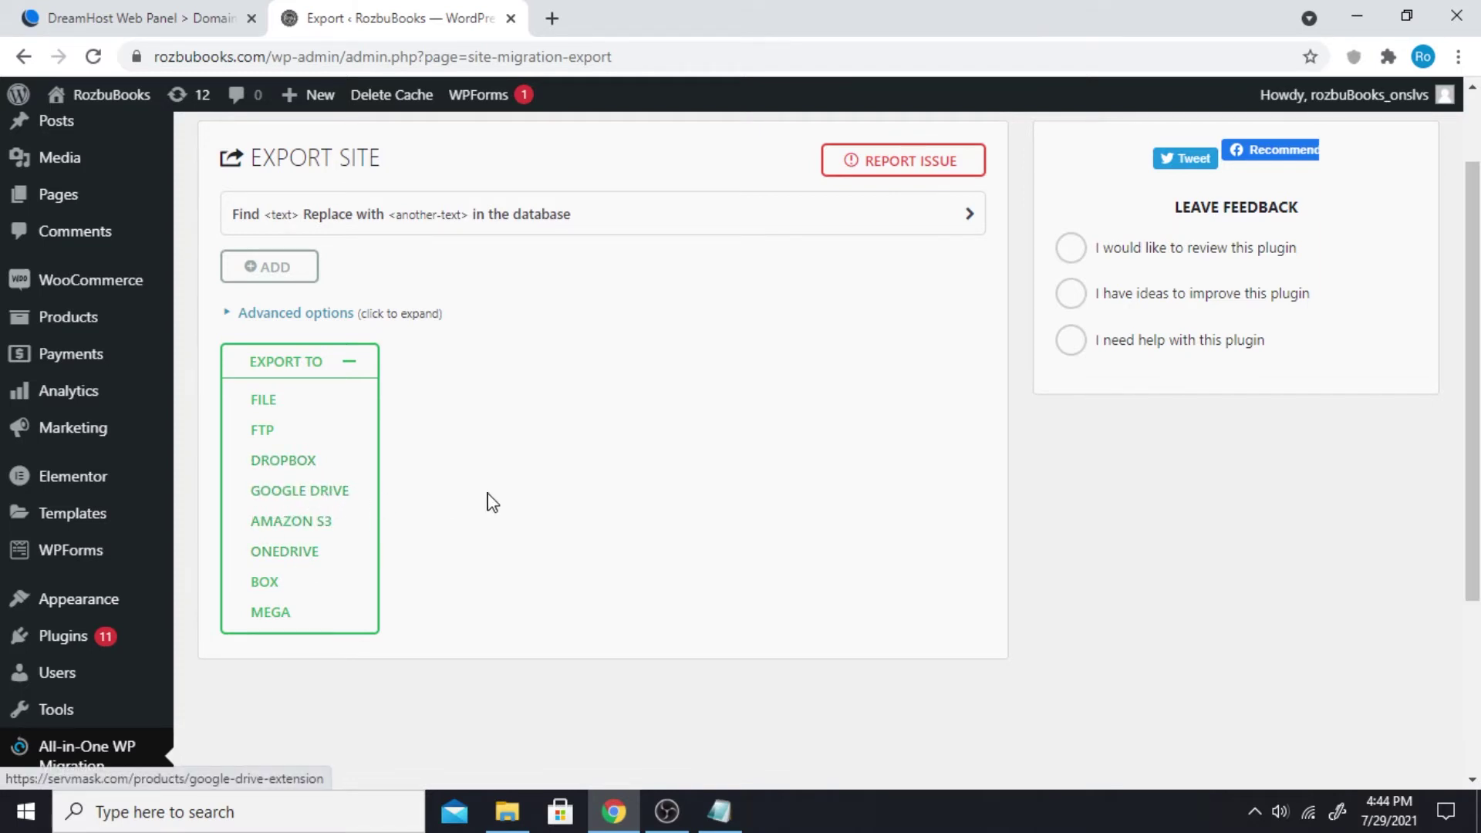
scroll(501, 502, down, 2)
scroll(513, 499, down, 2)
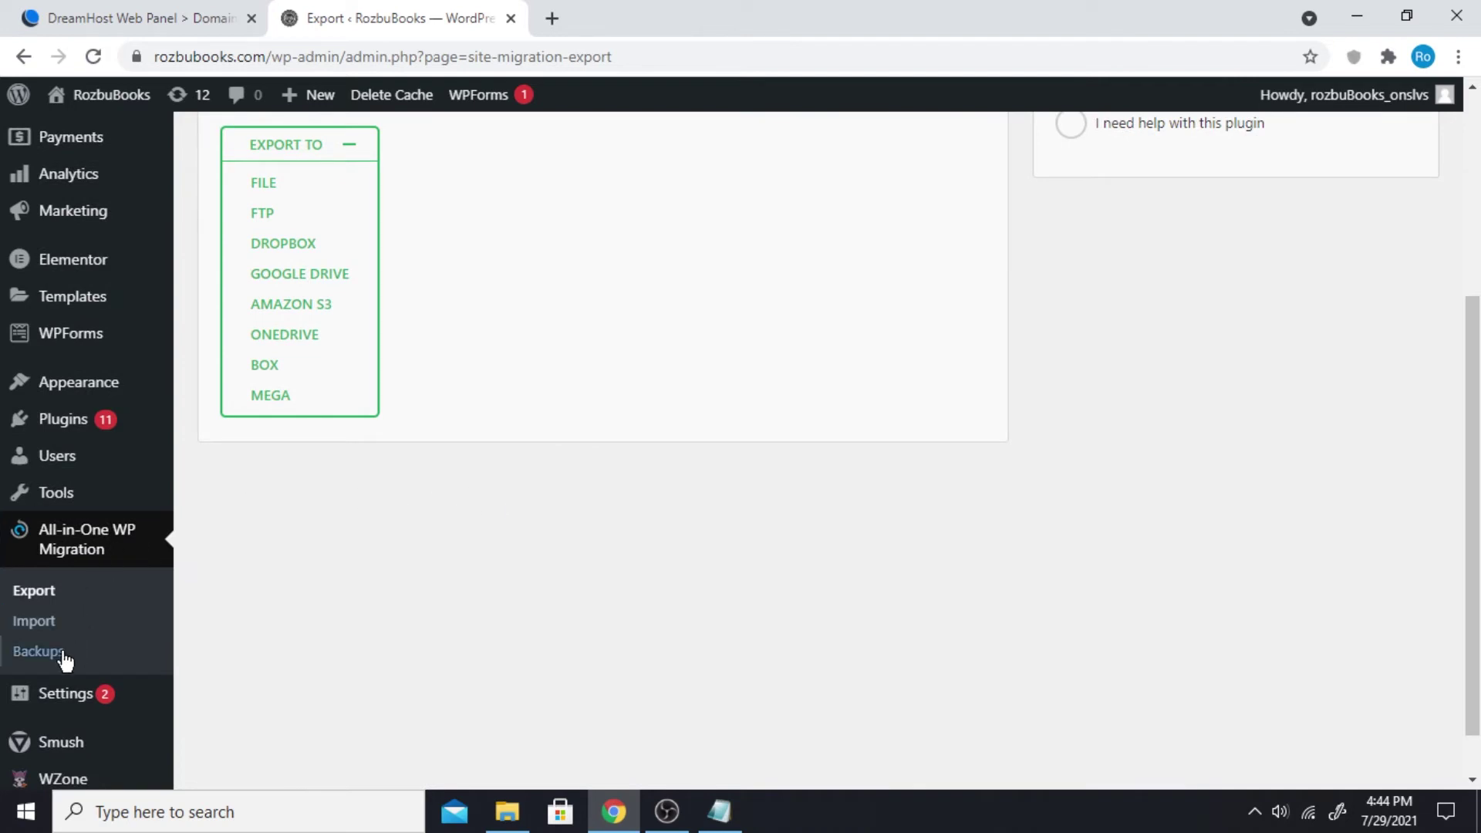
click(50, 662)
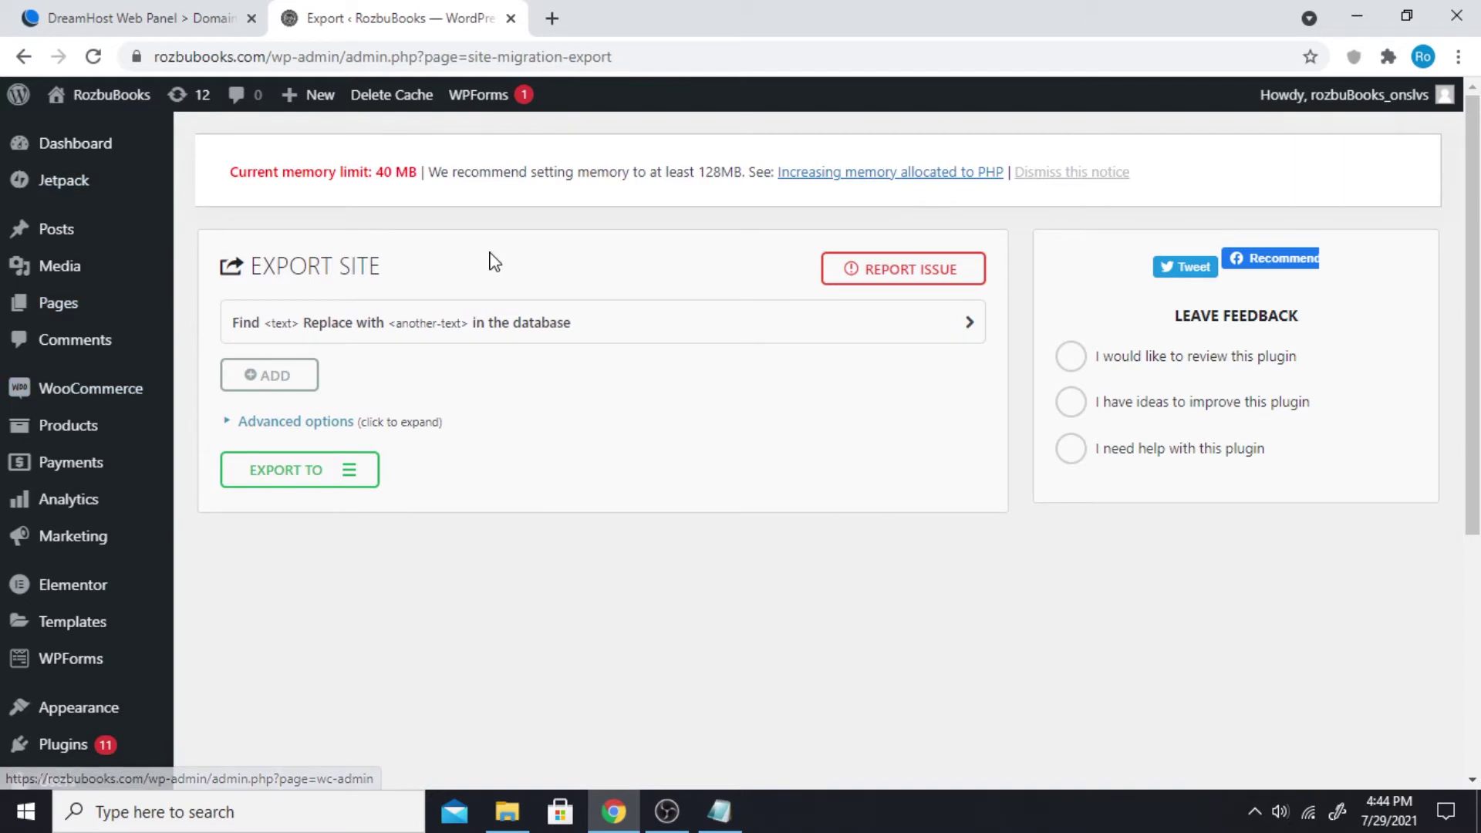
click(235, 14)
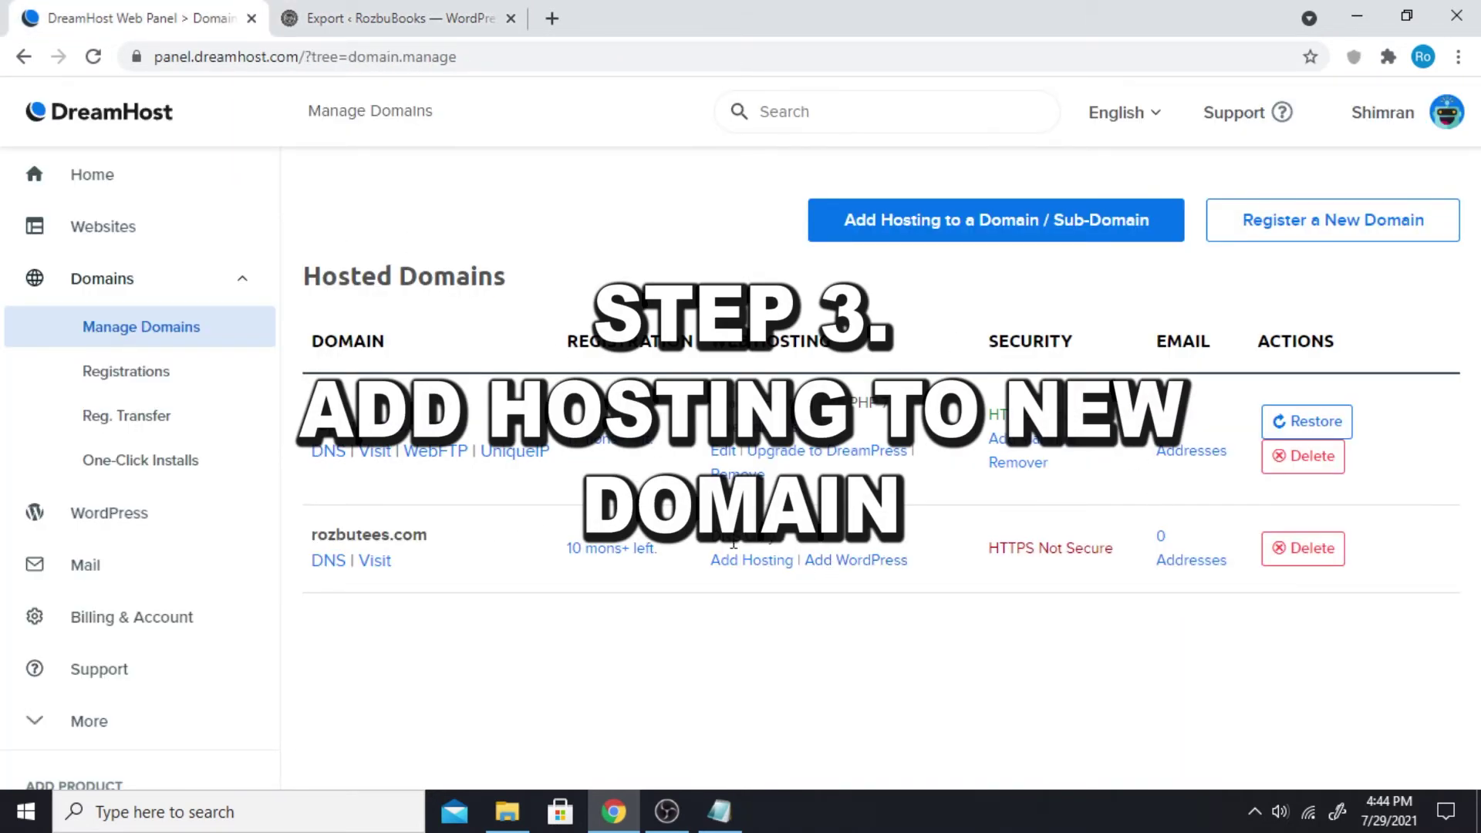
Browse rozbutees.com's hosting options—fully hosted, redirect, mirrored, parked, DNS only—and return to the domain listing.
drag(312, 533, 419, 530)
click(423, 528)
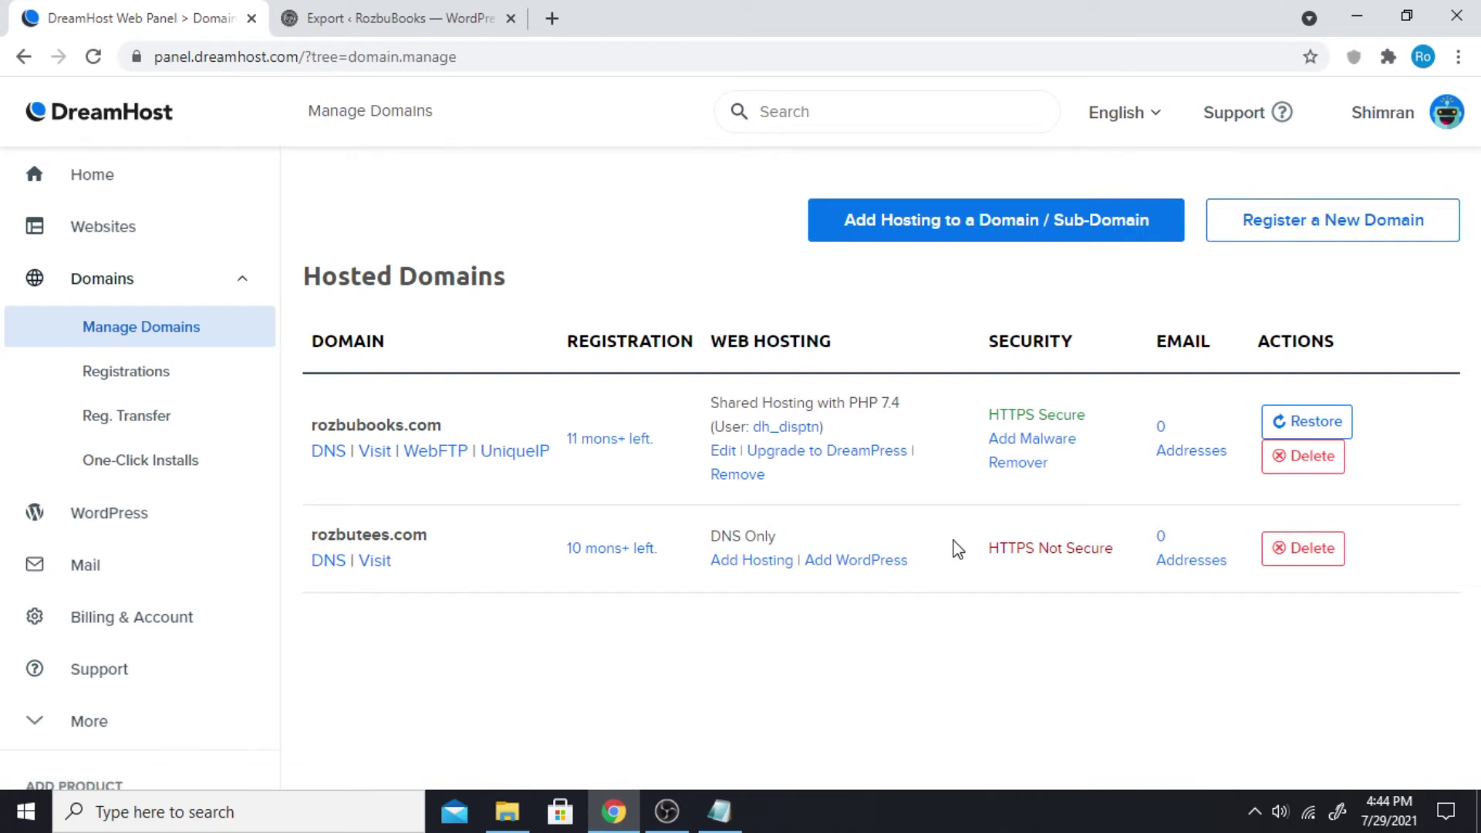
click(774, 563)
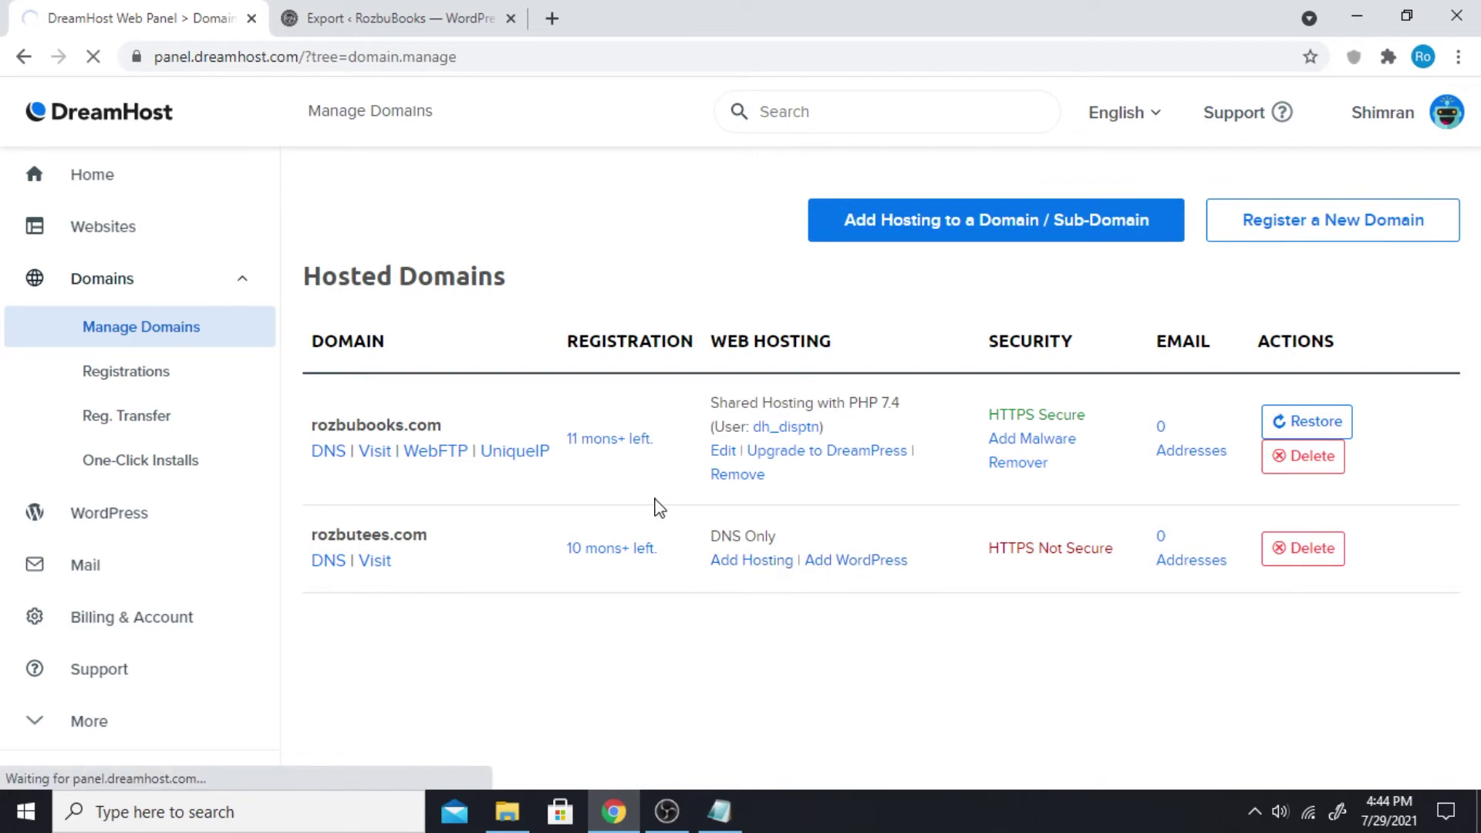
scroll(959, 453, down, 20)
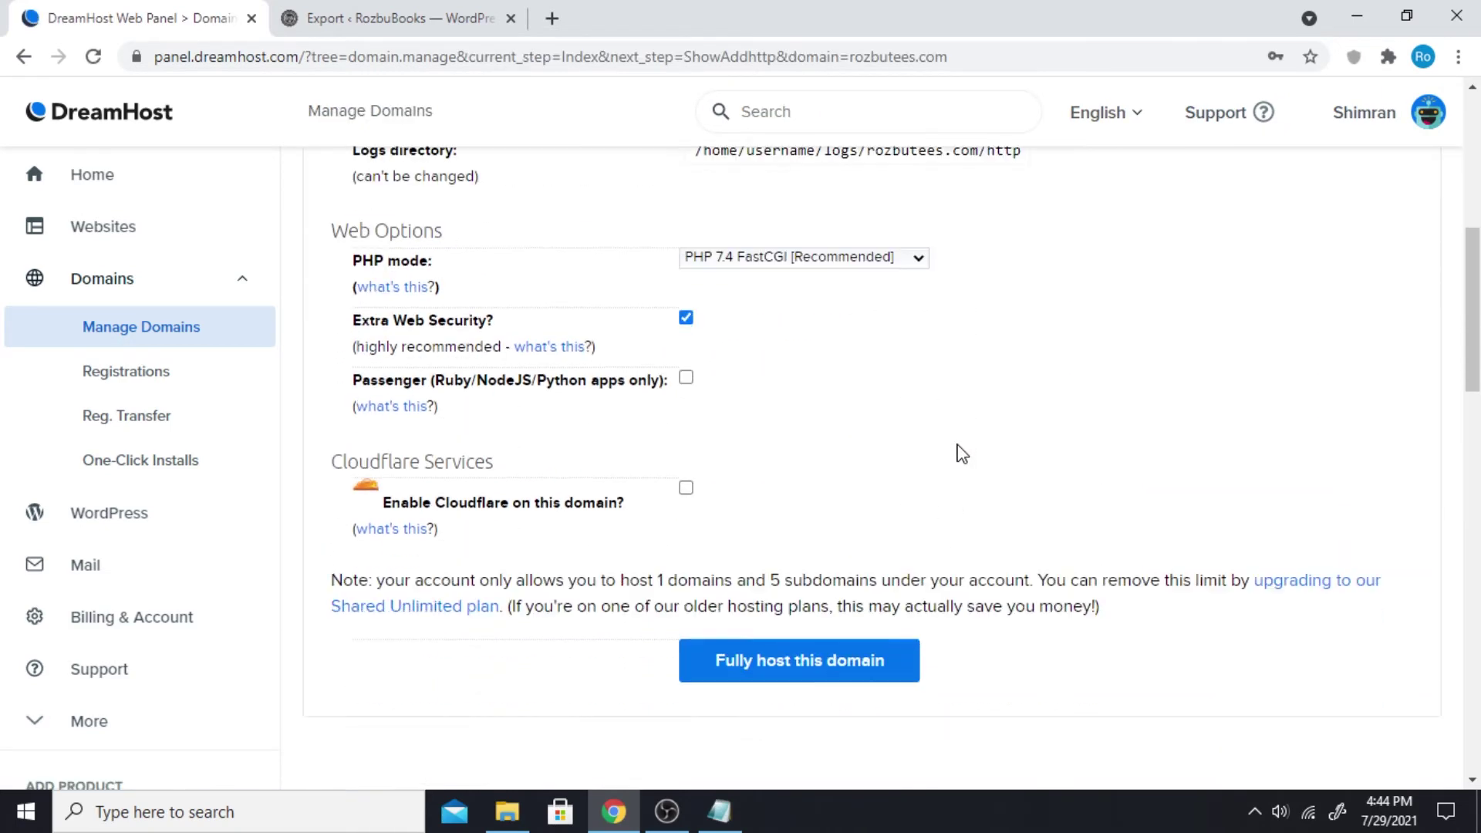
scroll(959, 453, up, 1)
scroll(955, 447, down, 8)
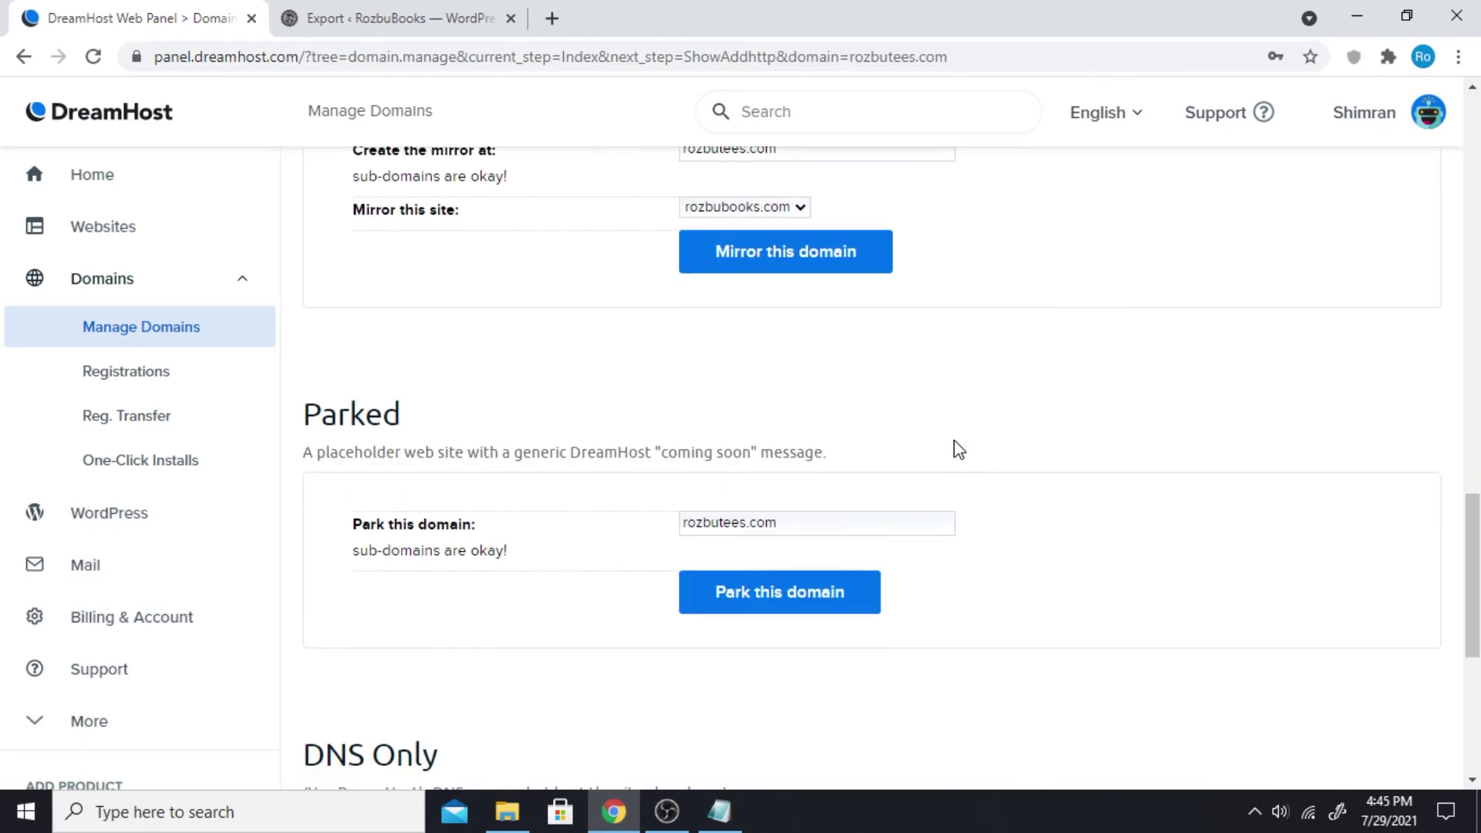
scroll(883, 466, up, 13)
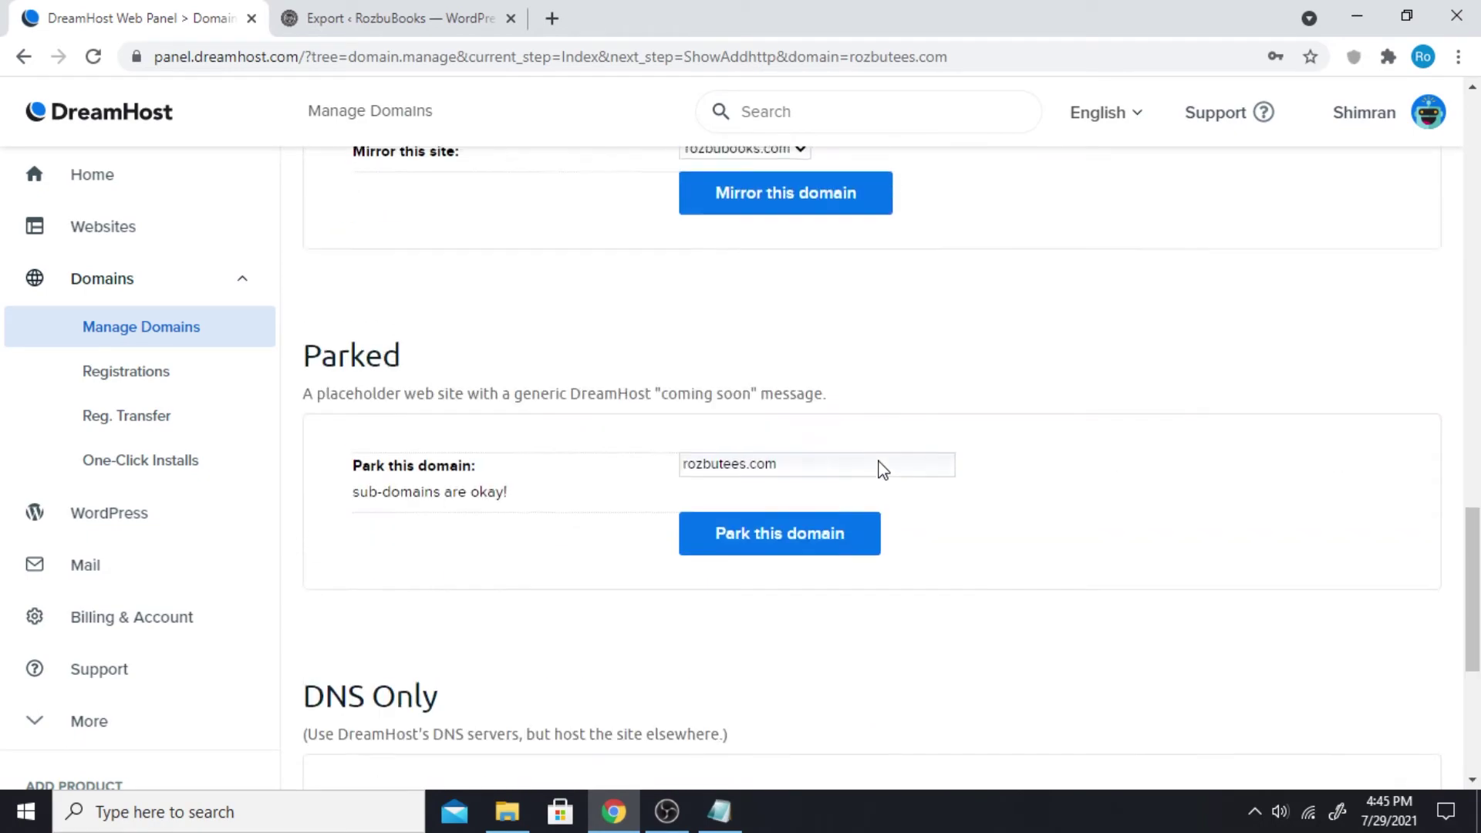
scroll(881, 467, up, 14)
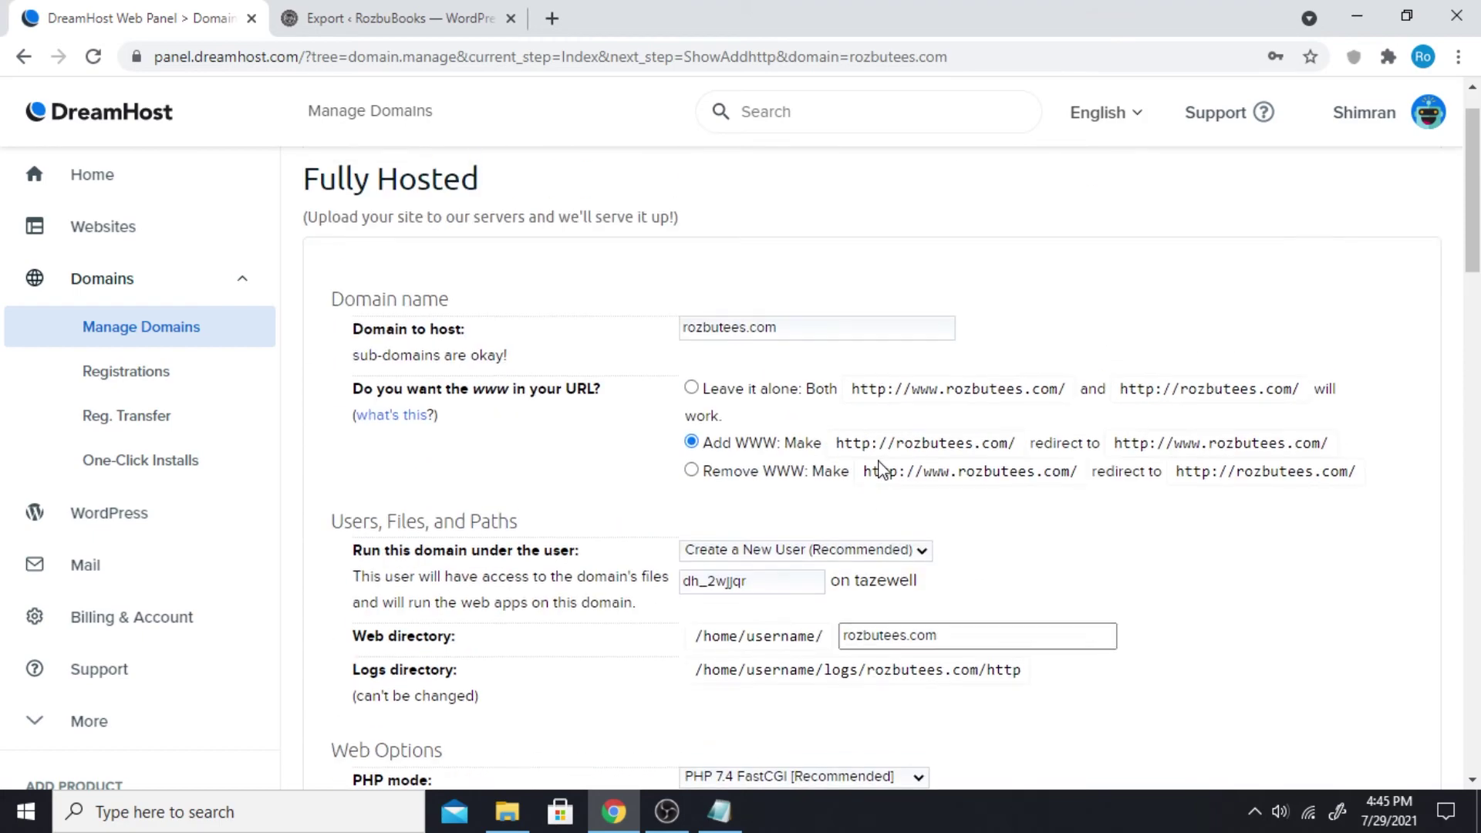
scroll(879, 466, down, 6)
scroll(872, 609, down, 3)
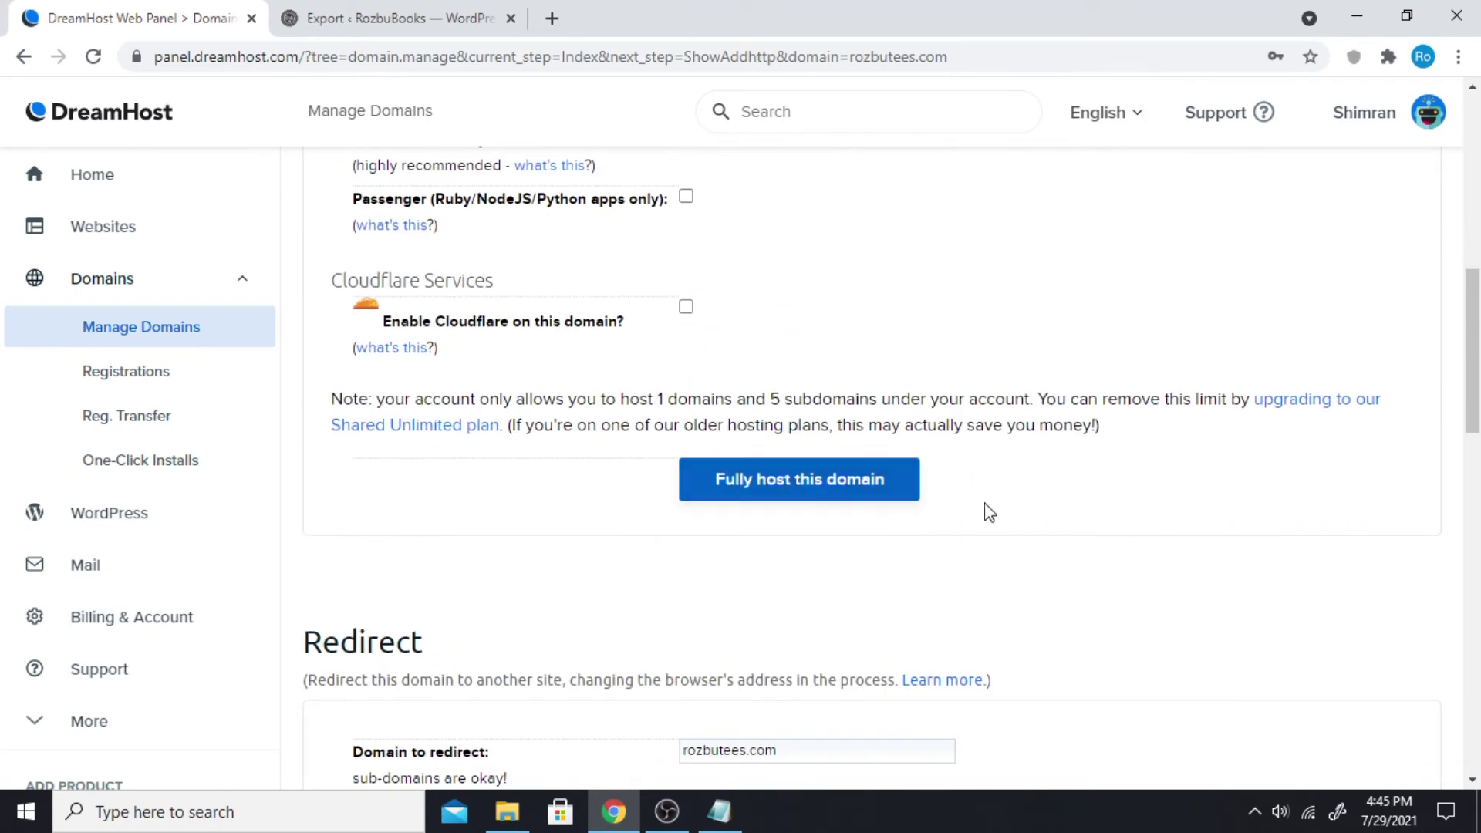
scroll(985, 513, up, 10)
scroll(1051, 410, down, 1)
scroll(1052, 410, up, 1)
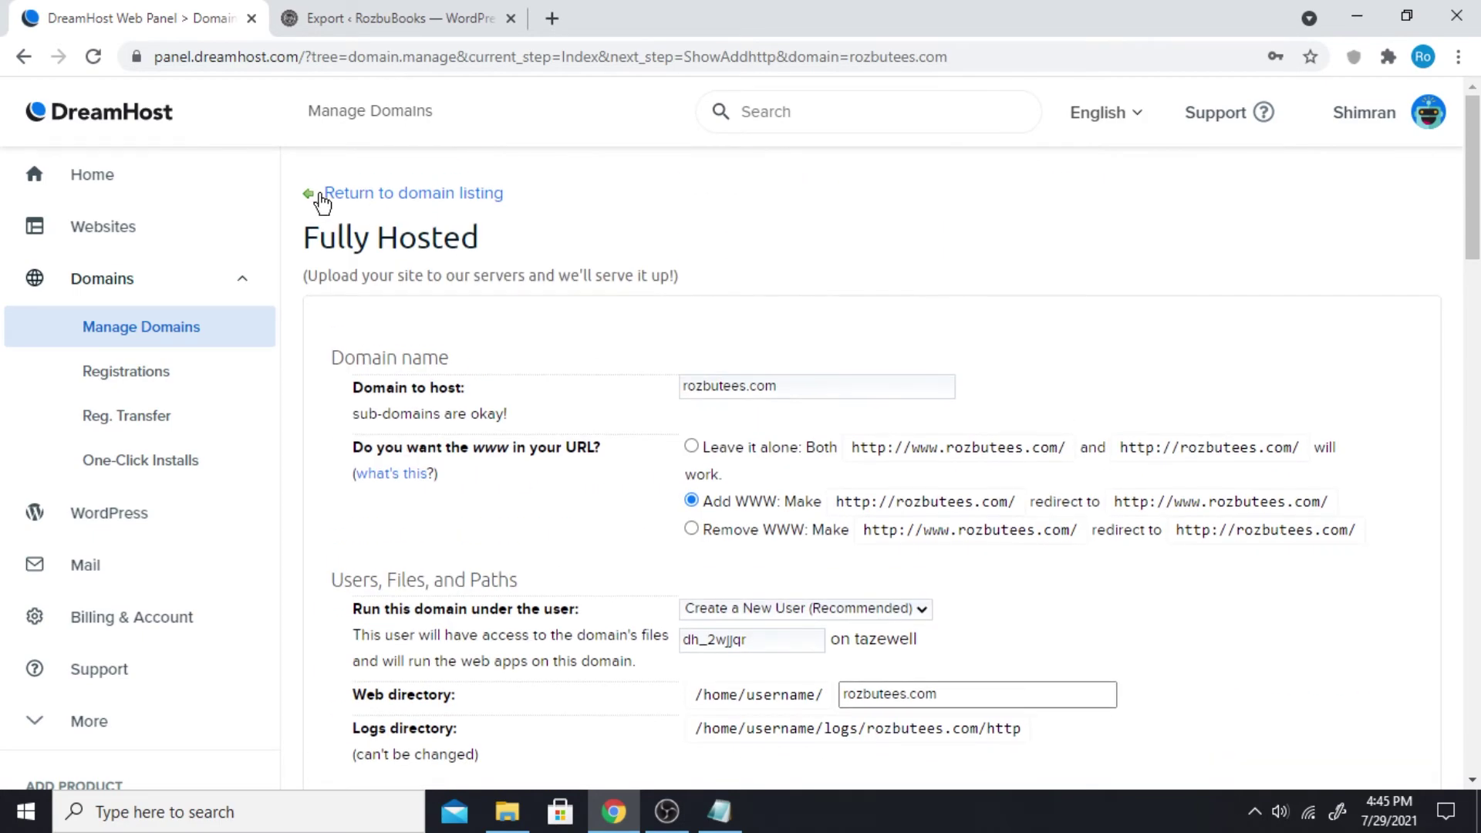
click(318, 194)
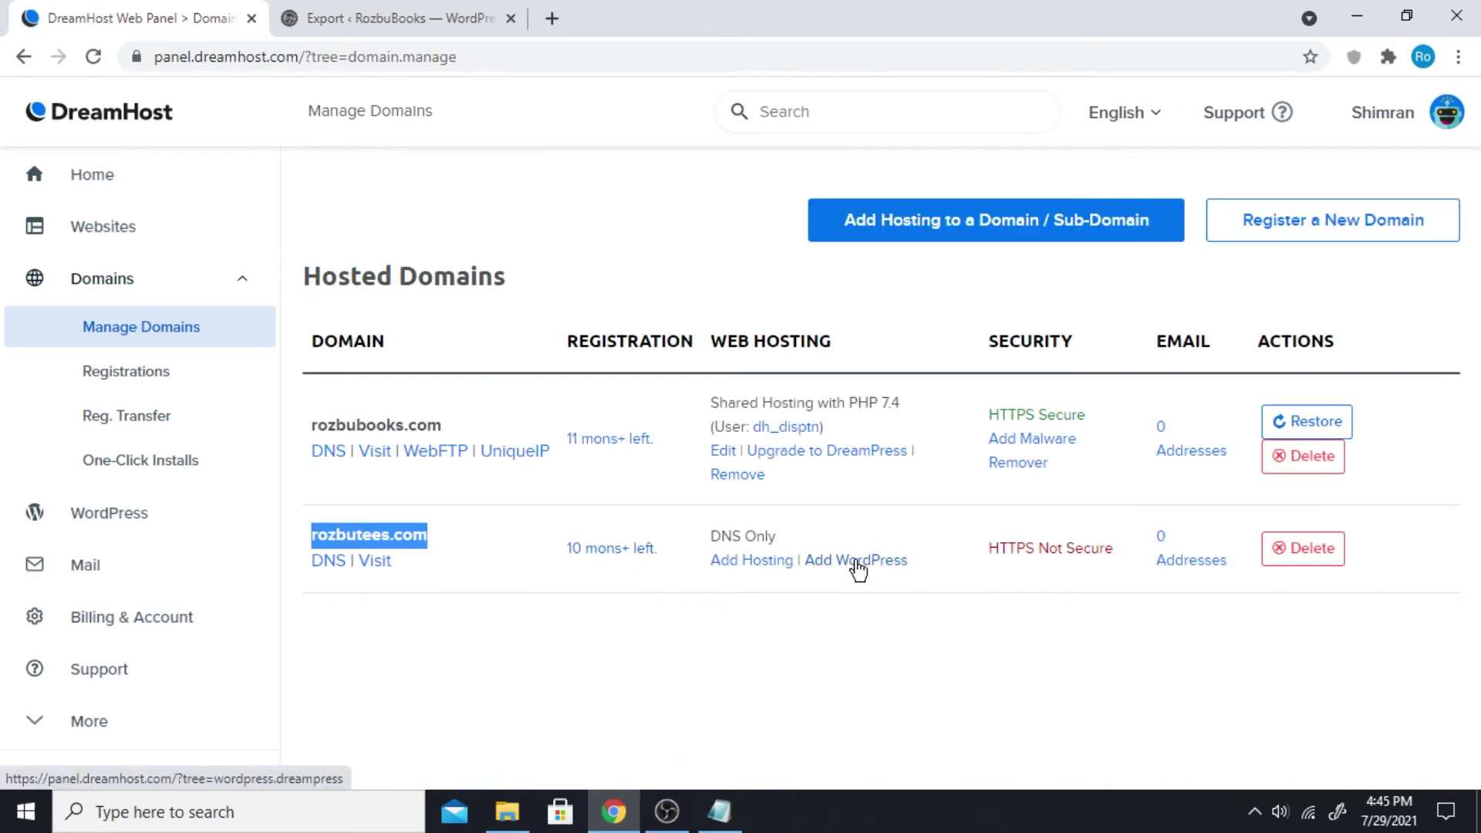
Switch to WordPress and open the All-in-One WP Migration Import page.
drag(909, 602, 525, 512)
click(575, 580)
click(390, 18)
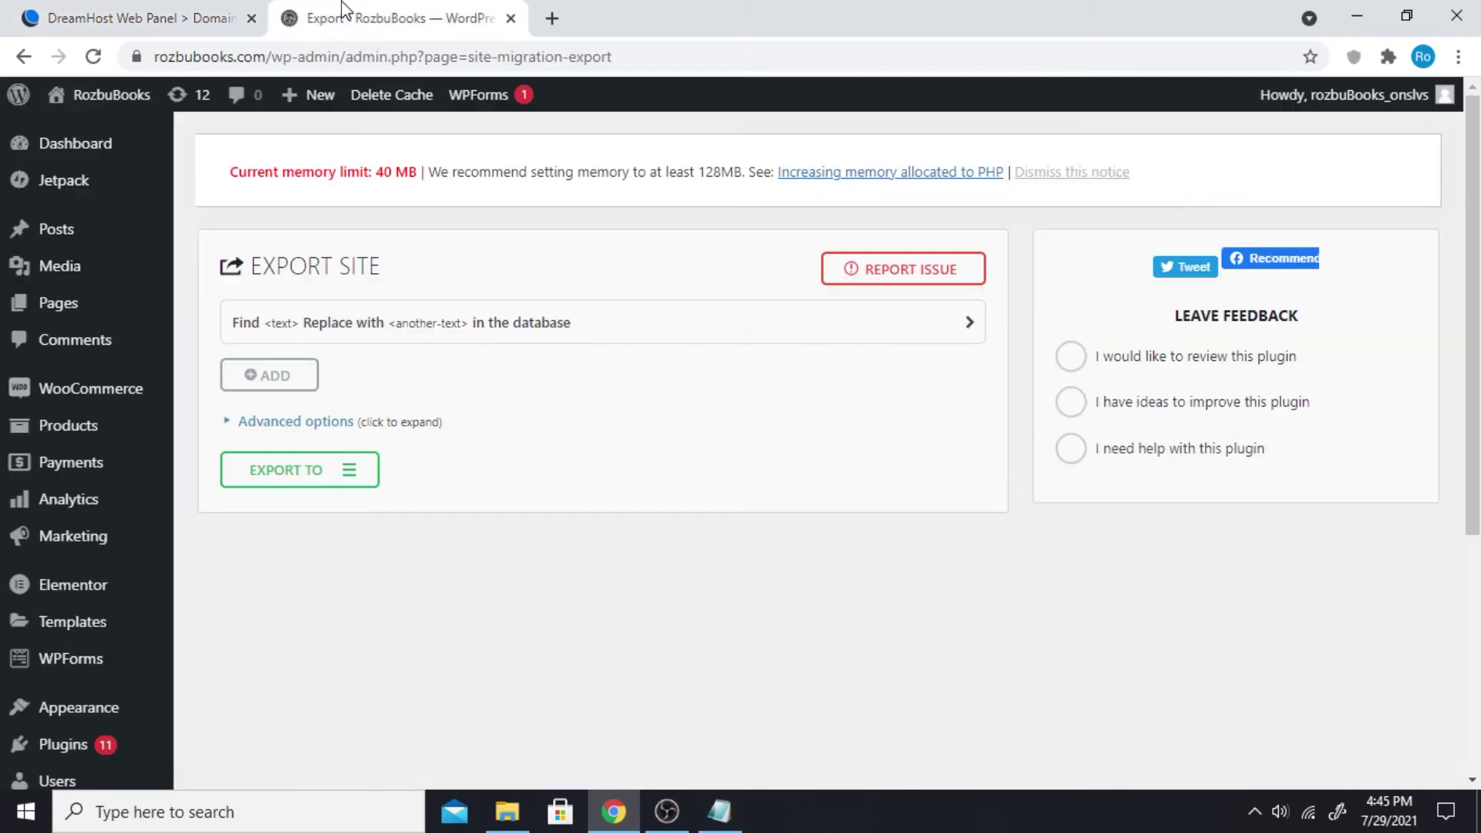
scroll(247, 544, down, 3)
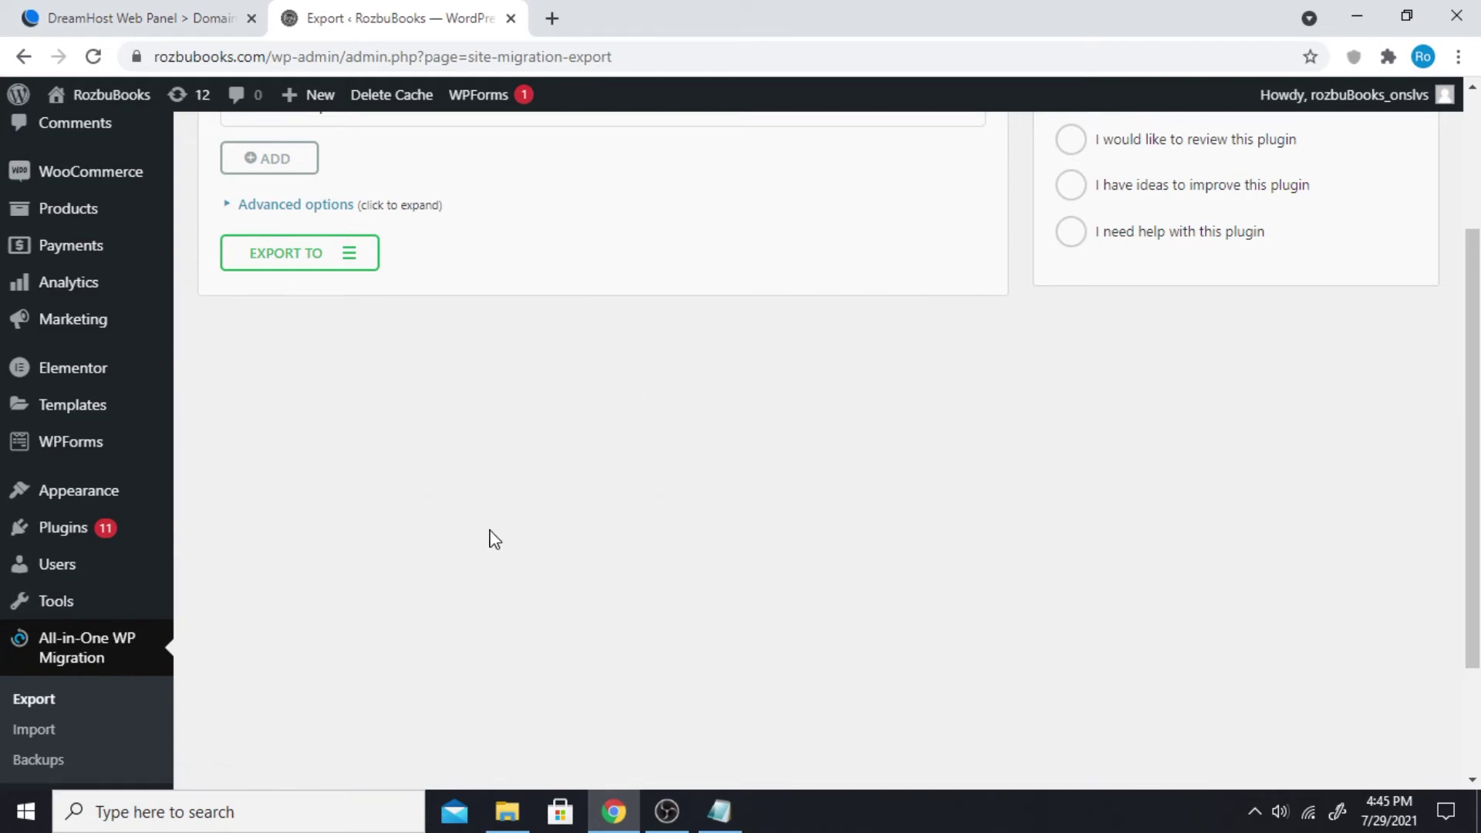
scroll(489, 536, down, 1)
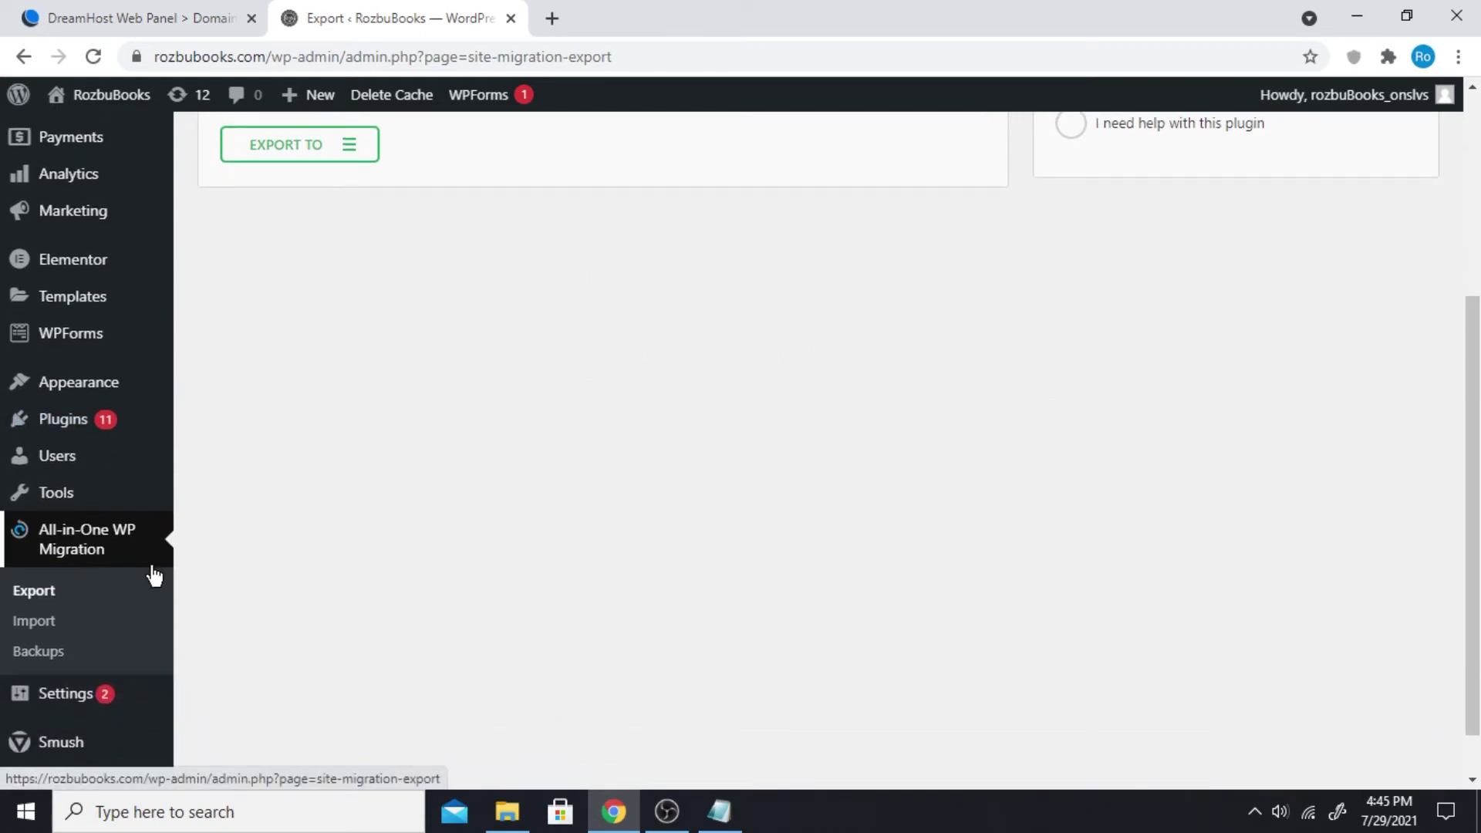
click(41, 628)
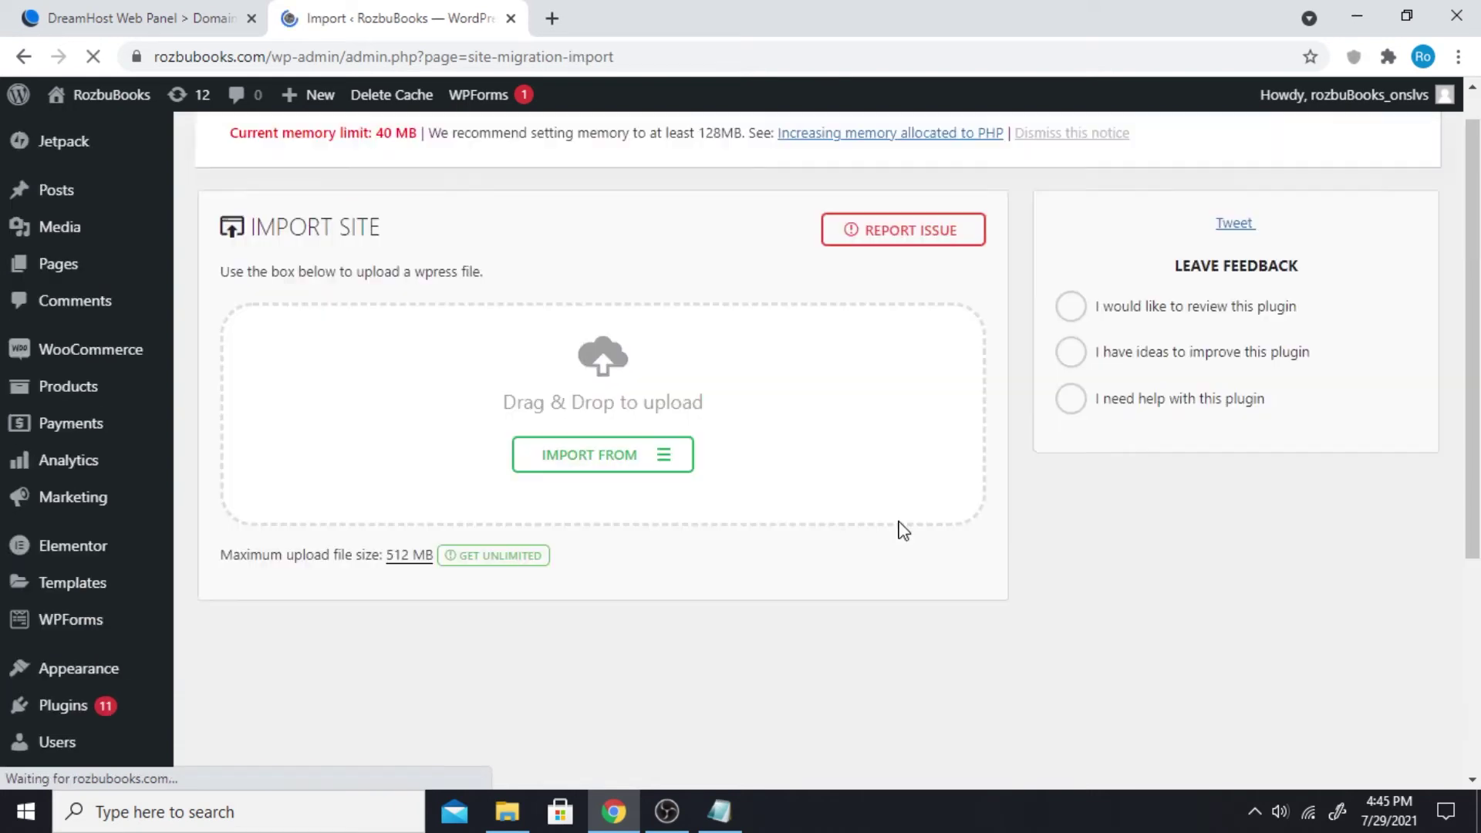
Try Import From > File, cancel the file picker, and collapse the import sources.
click(655, 399)
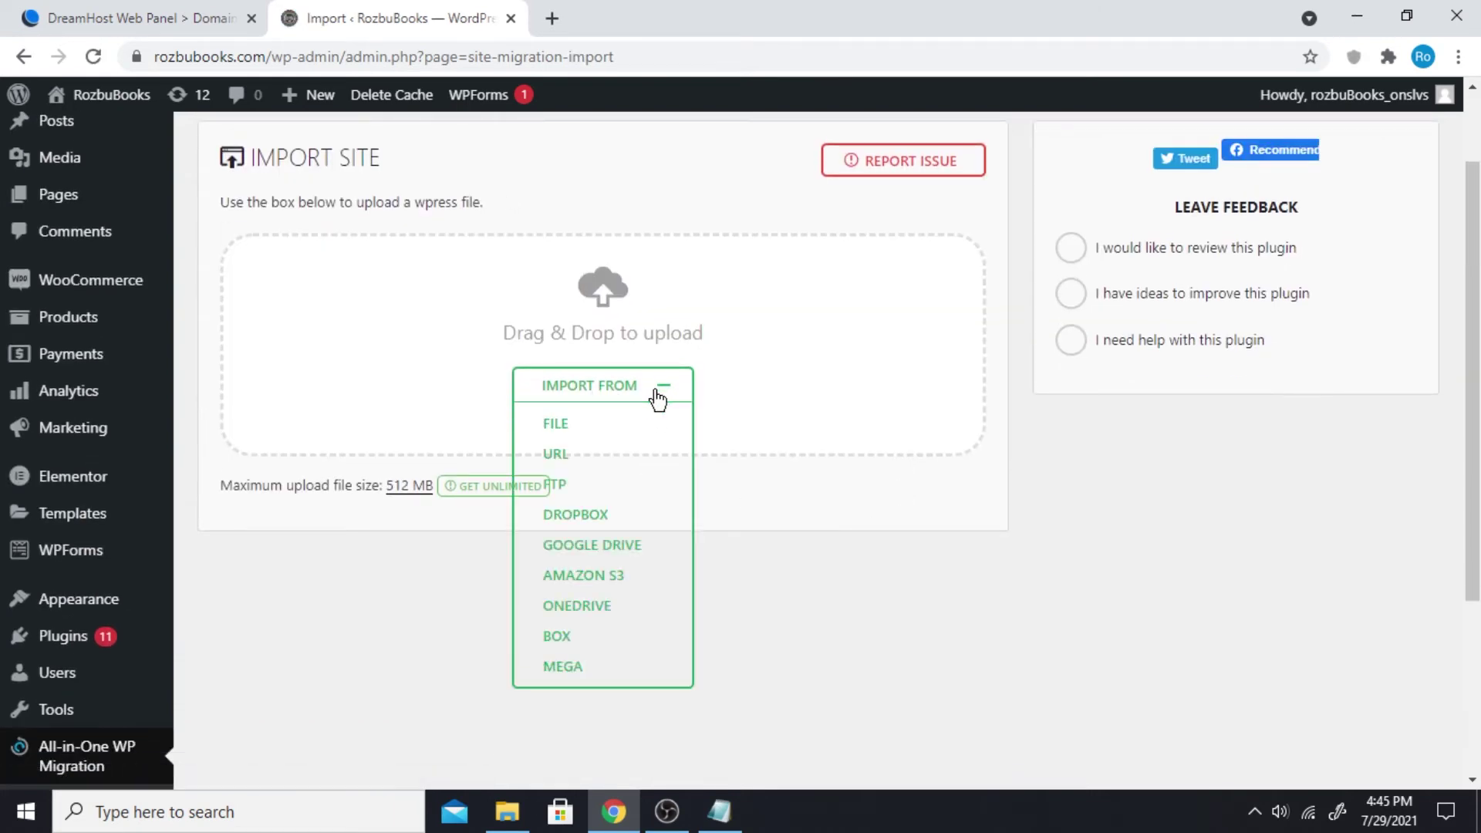
click(572, 429)
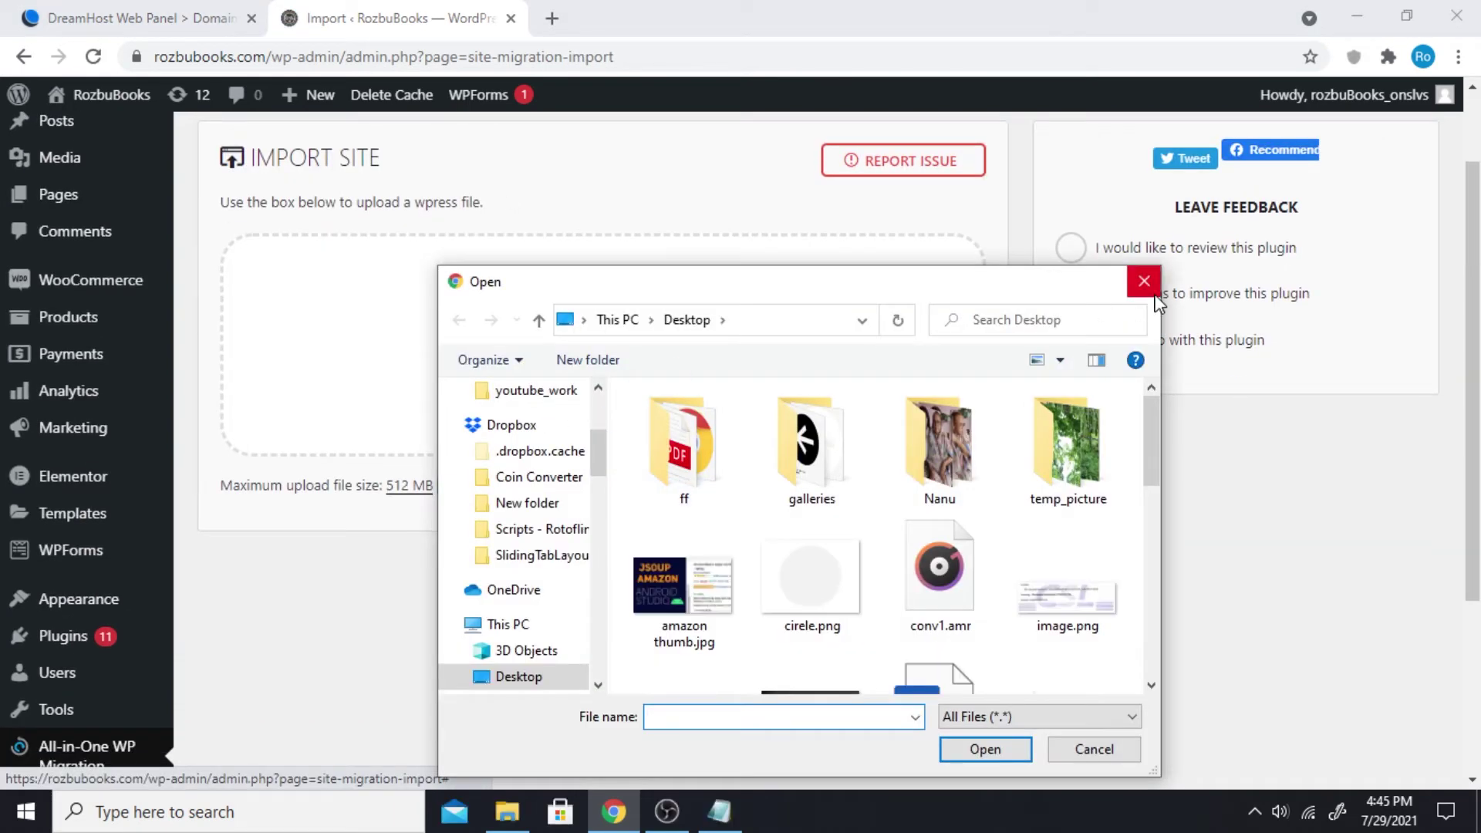
click(1145, 281)
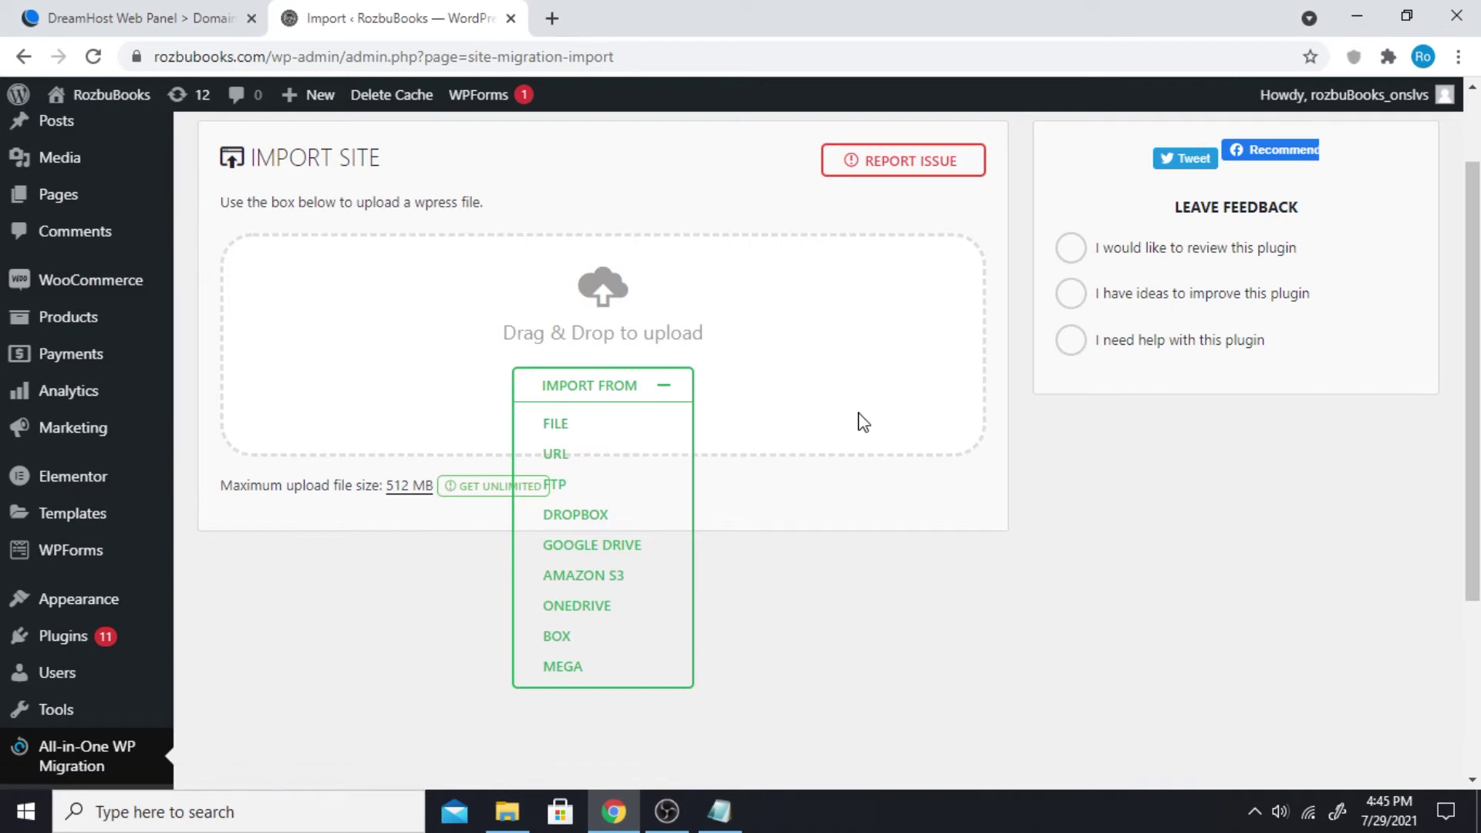
click(668, 386)
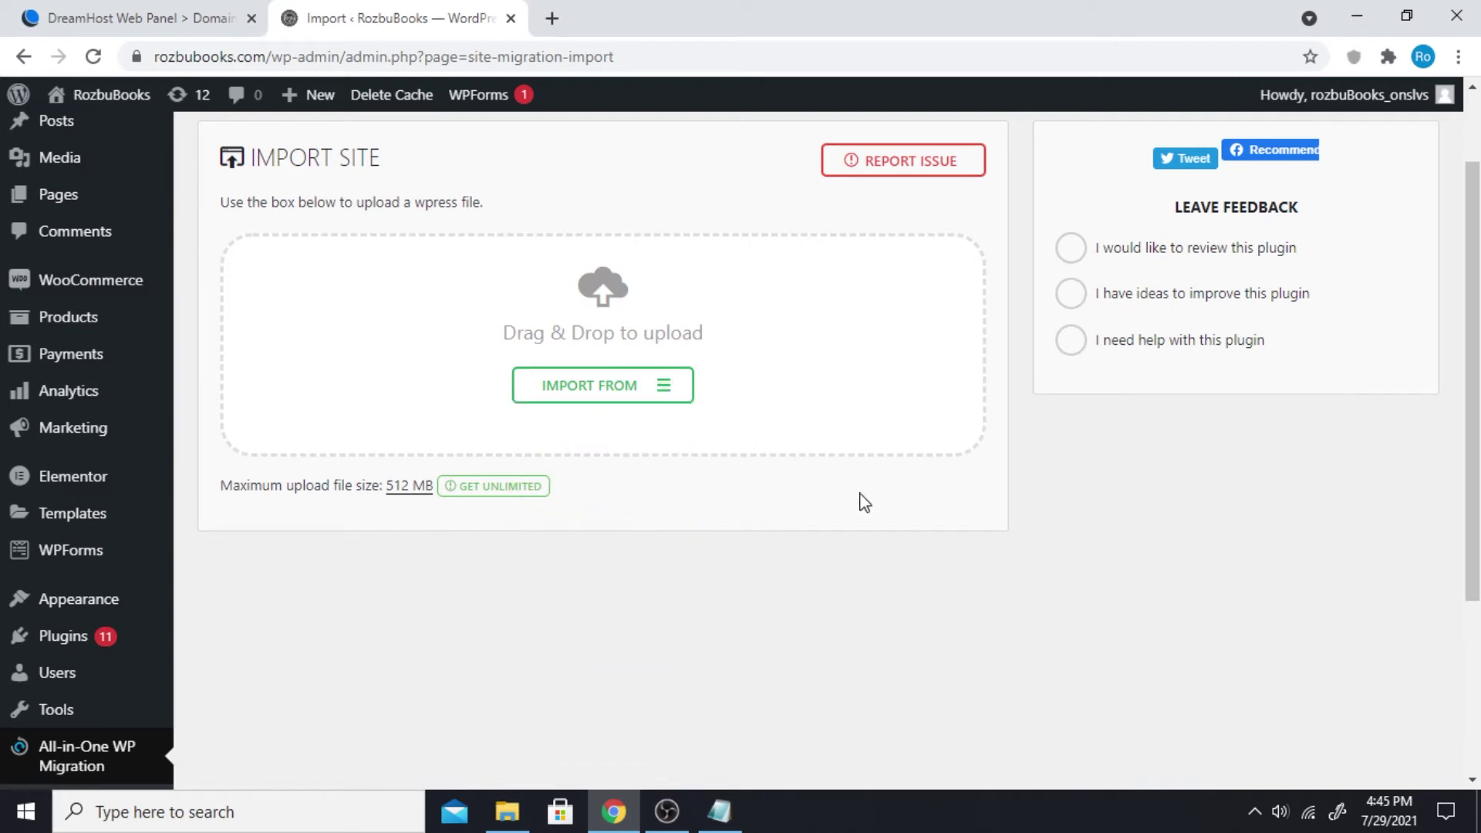
scroll(872, 515, up, 2)
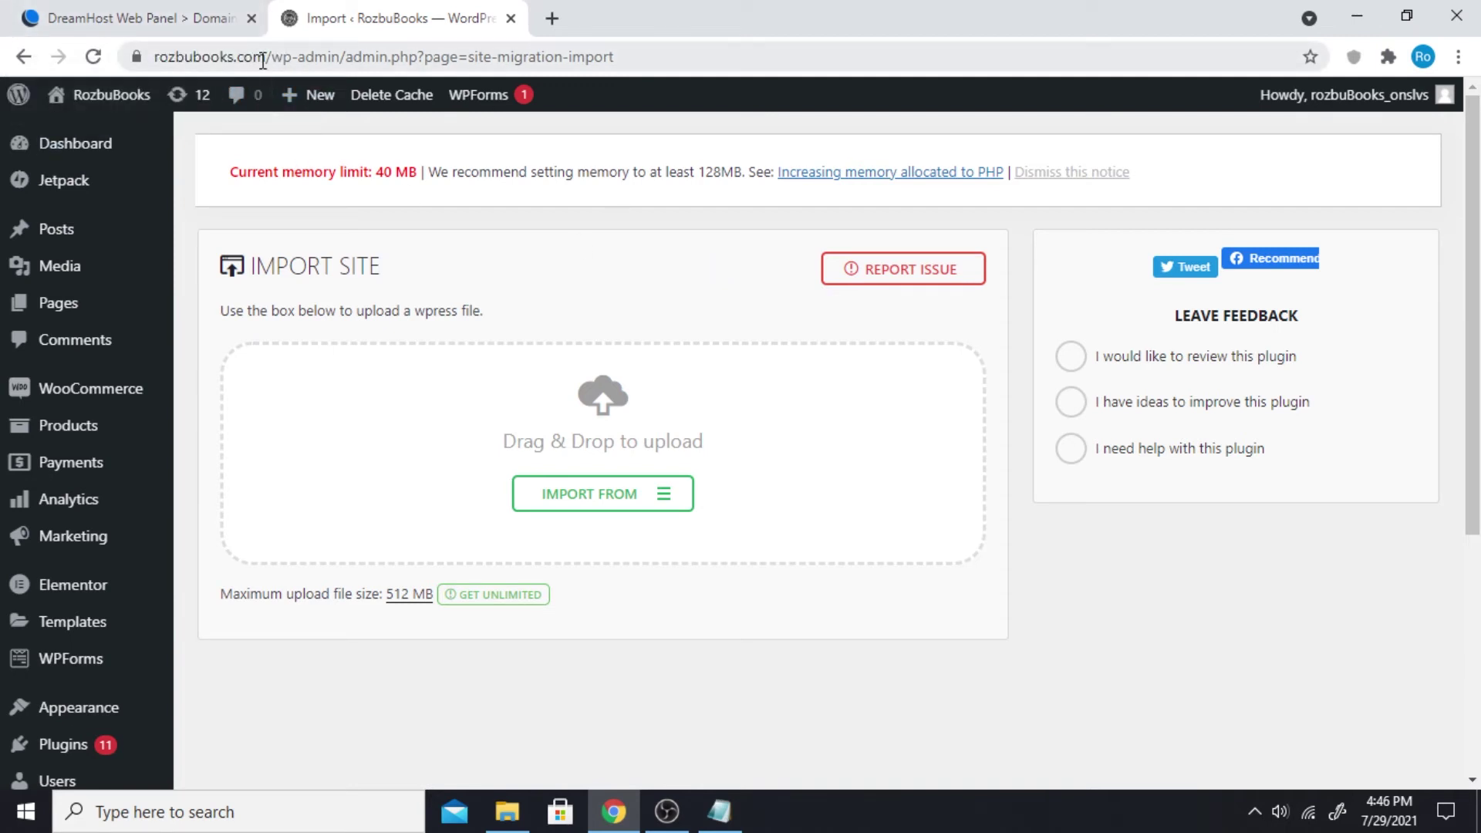
drag(267, 56, 153, 56)
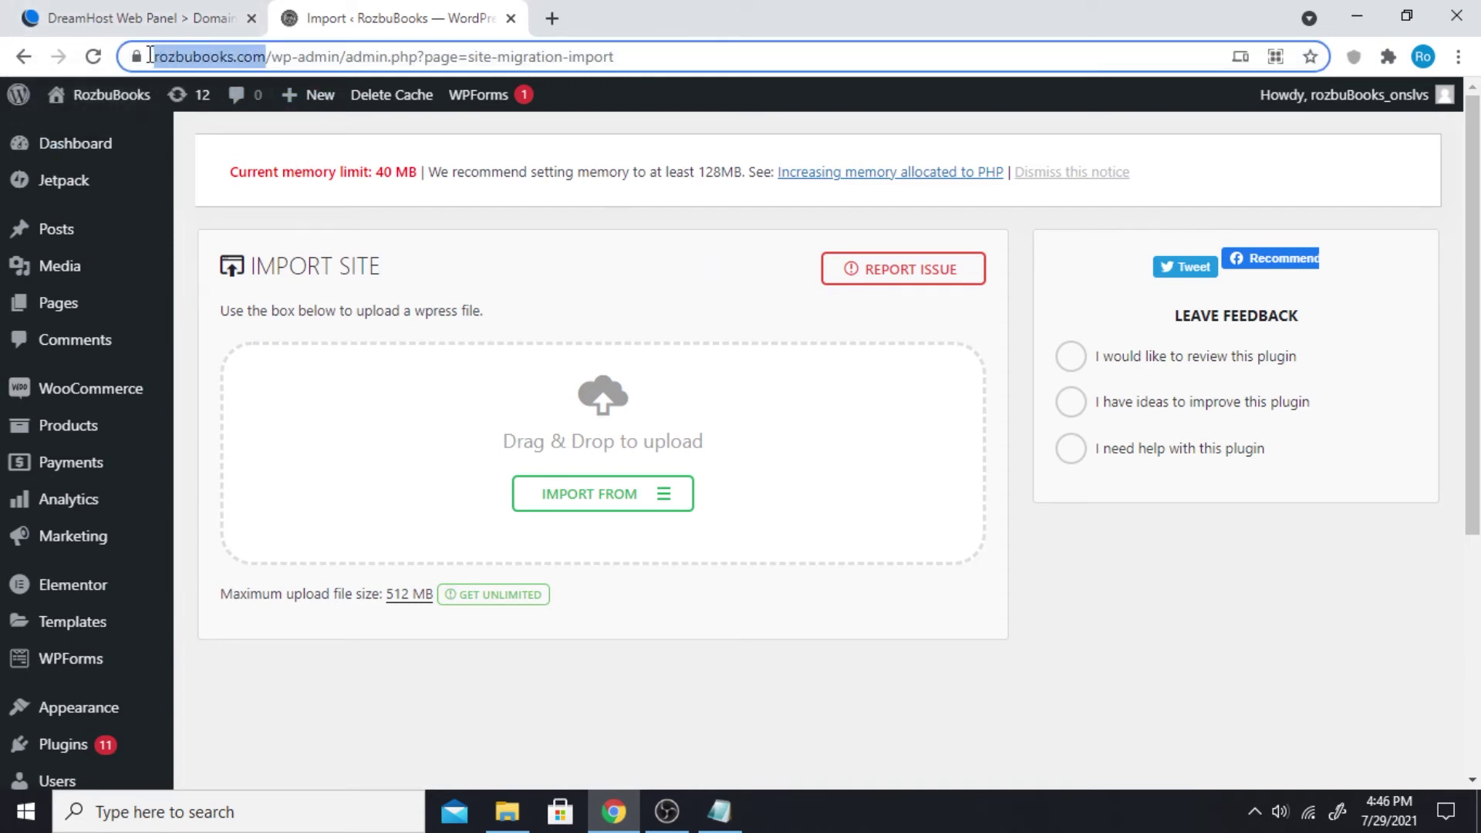
click(477, 259)
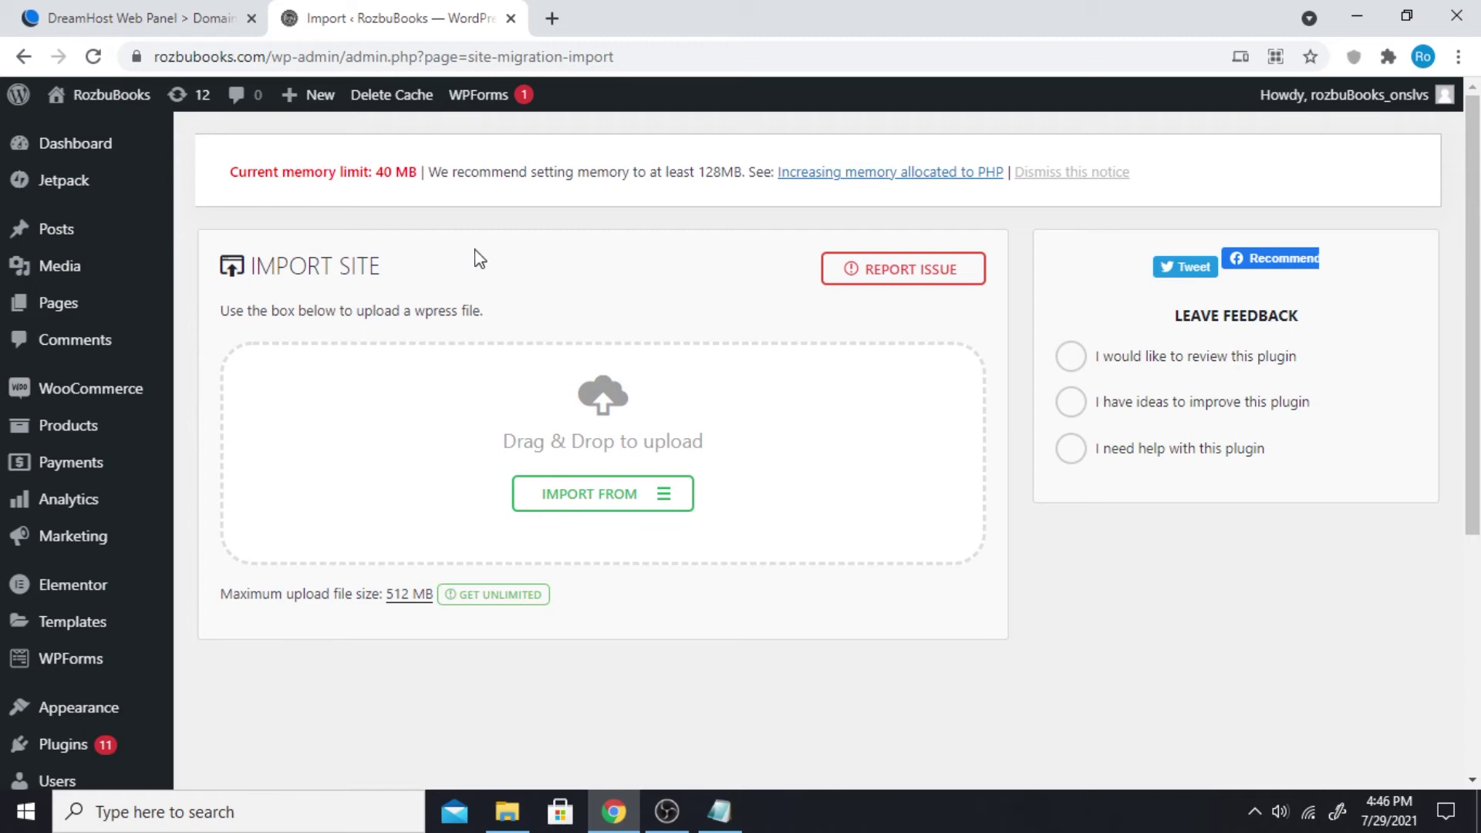
scroll(494, 261, down, 5)
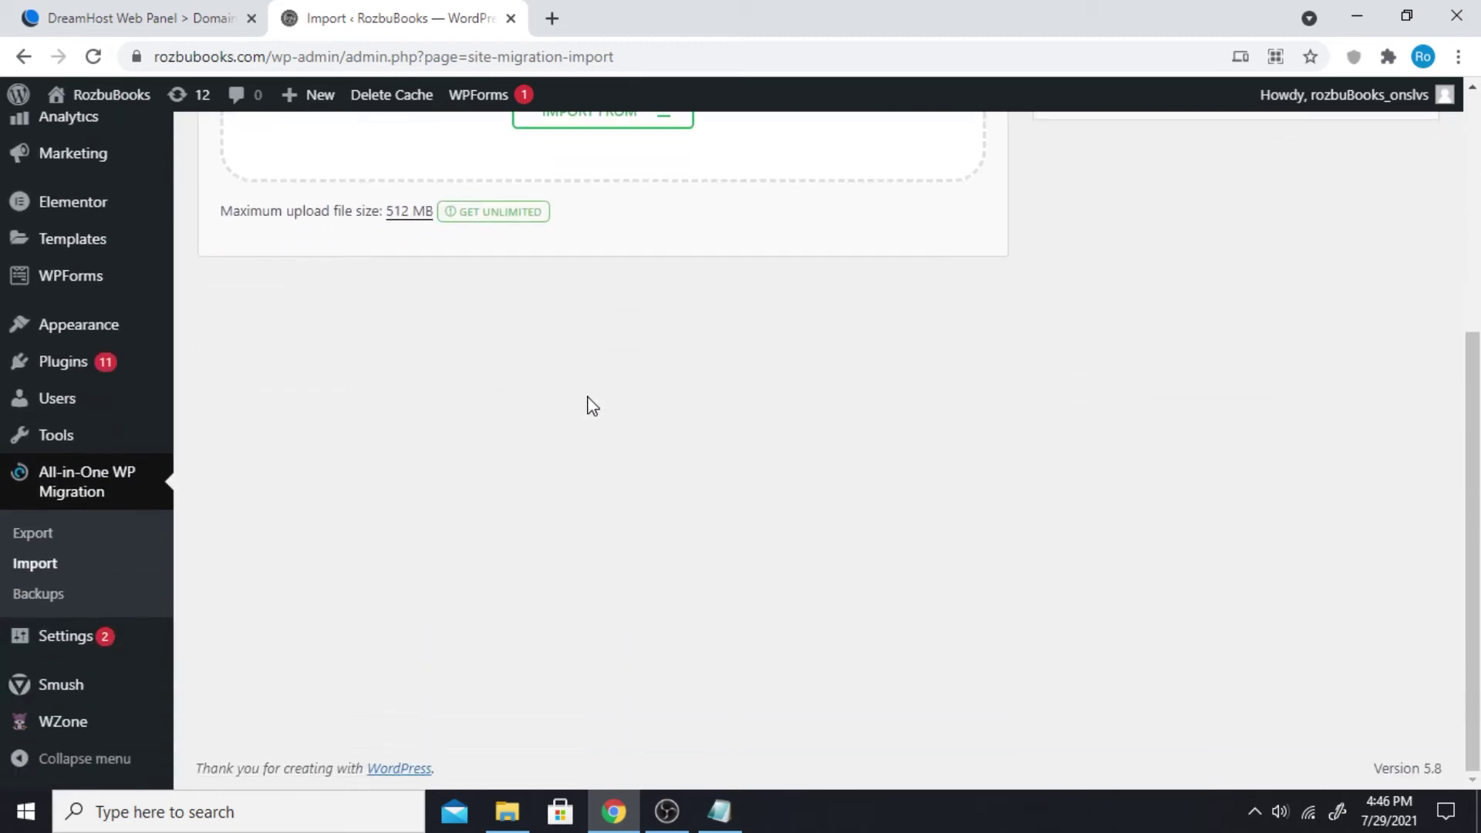
scroll(593, 407, up, 5)
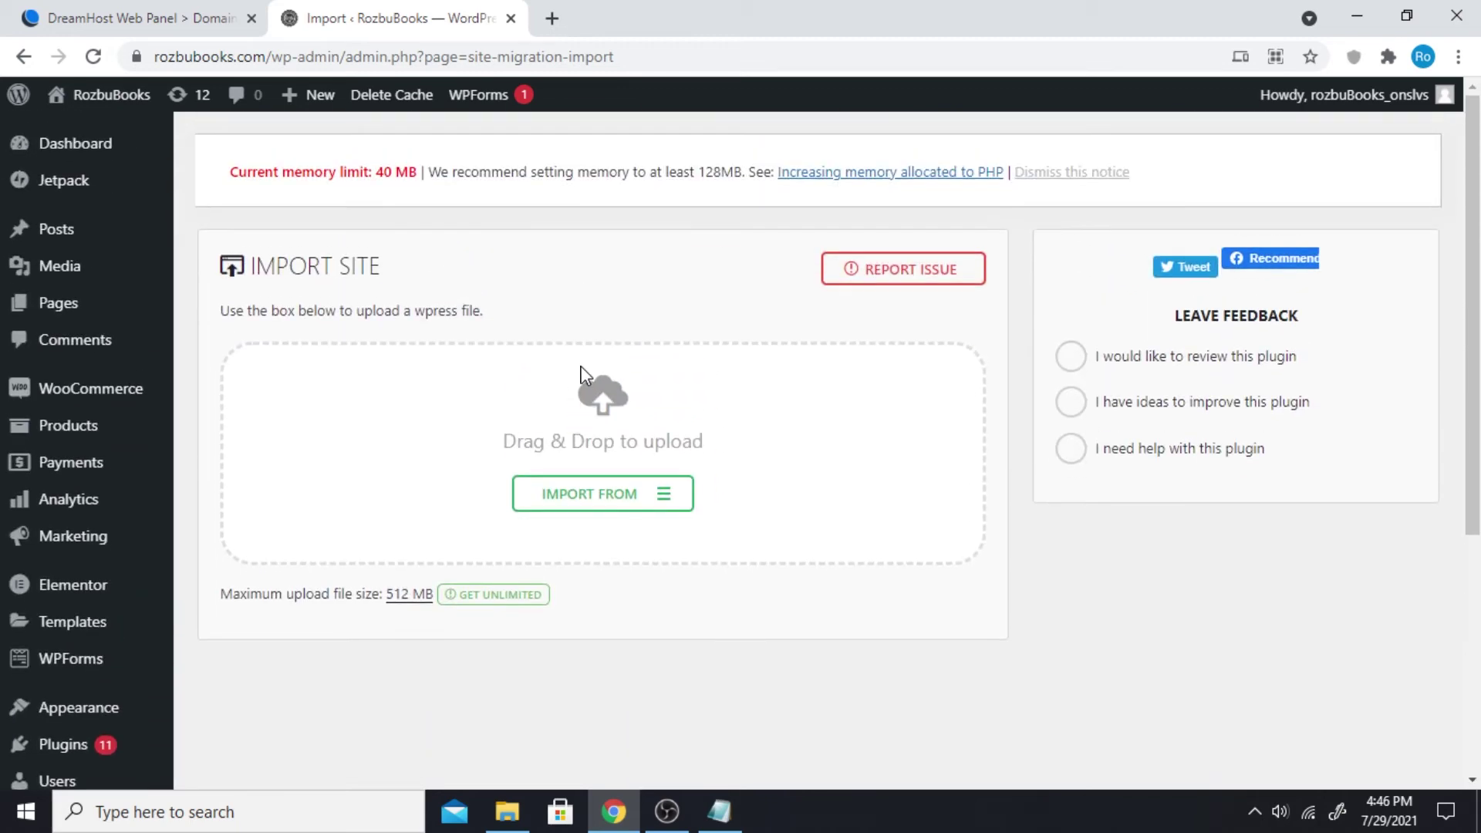
Compare the rozbutees.com and rozbubooks.com domain names with the WordPress import instructions.
click(197, 19)
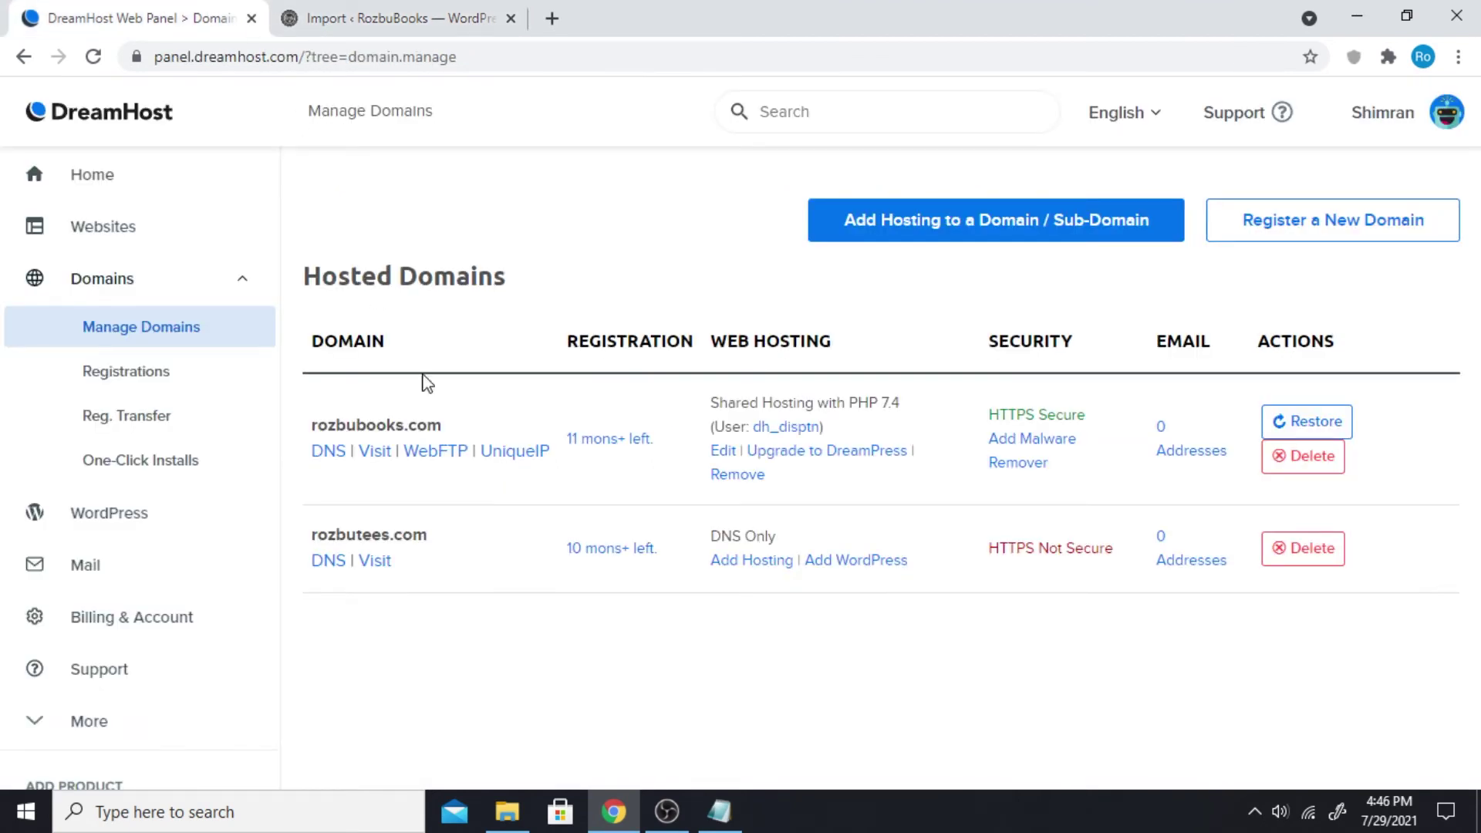
drag(320, 537, 427, 540)
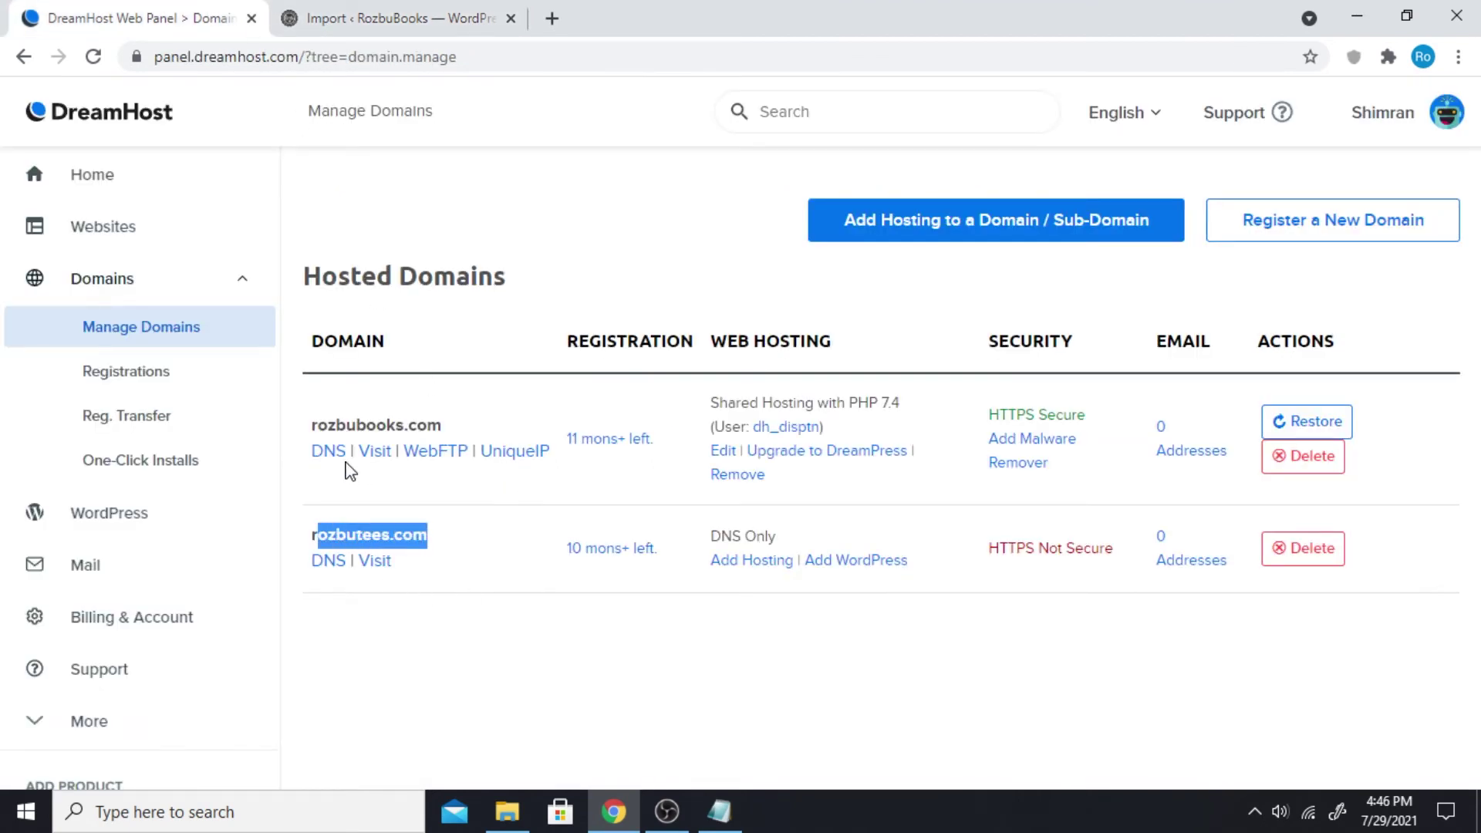
drag(312, 425, 443, 425)
click(928, 600)
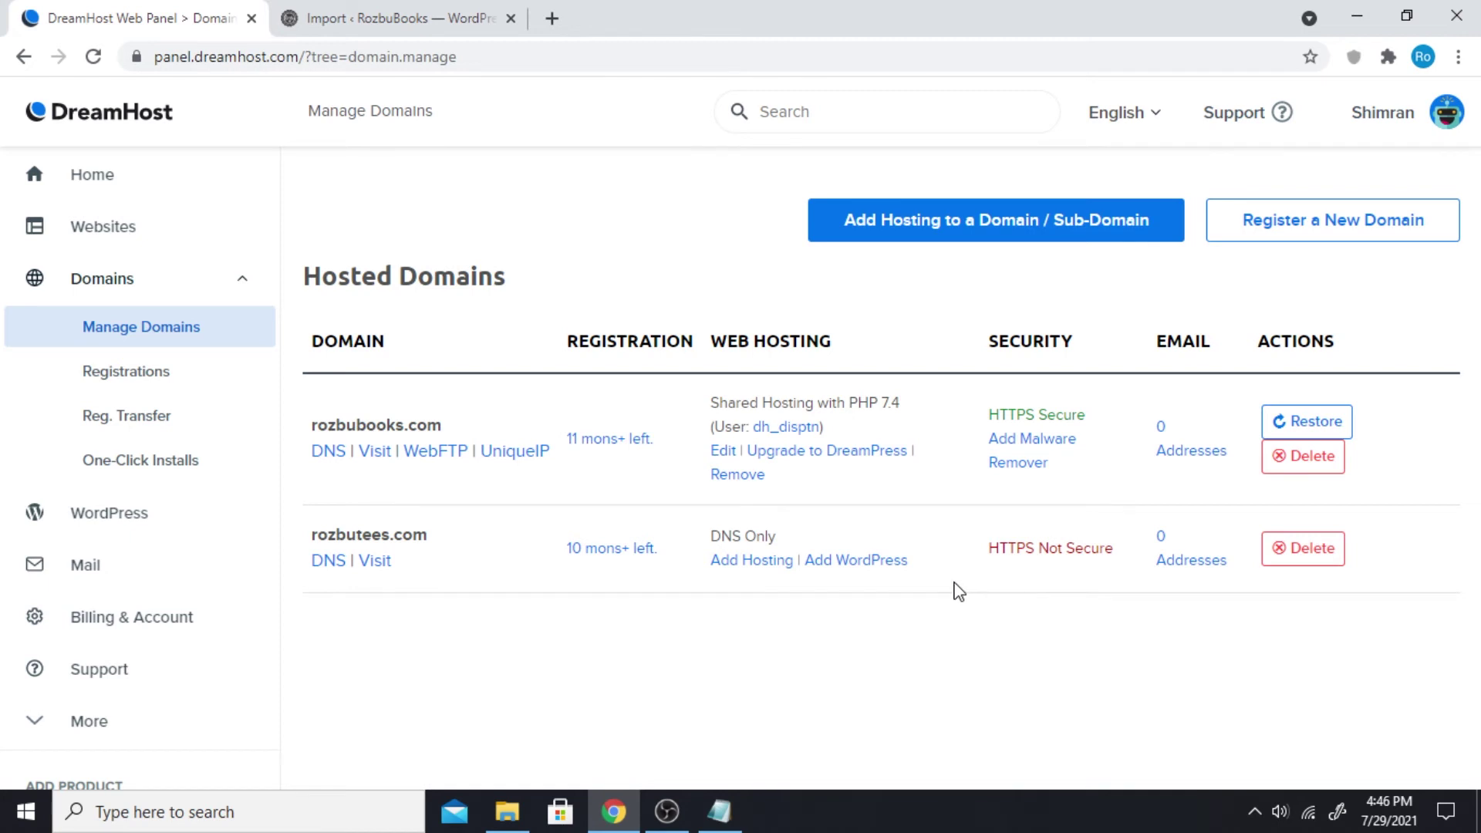
click(414, 16)
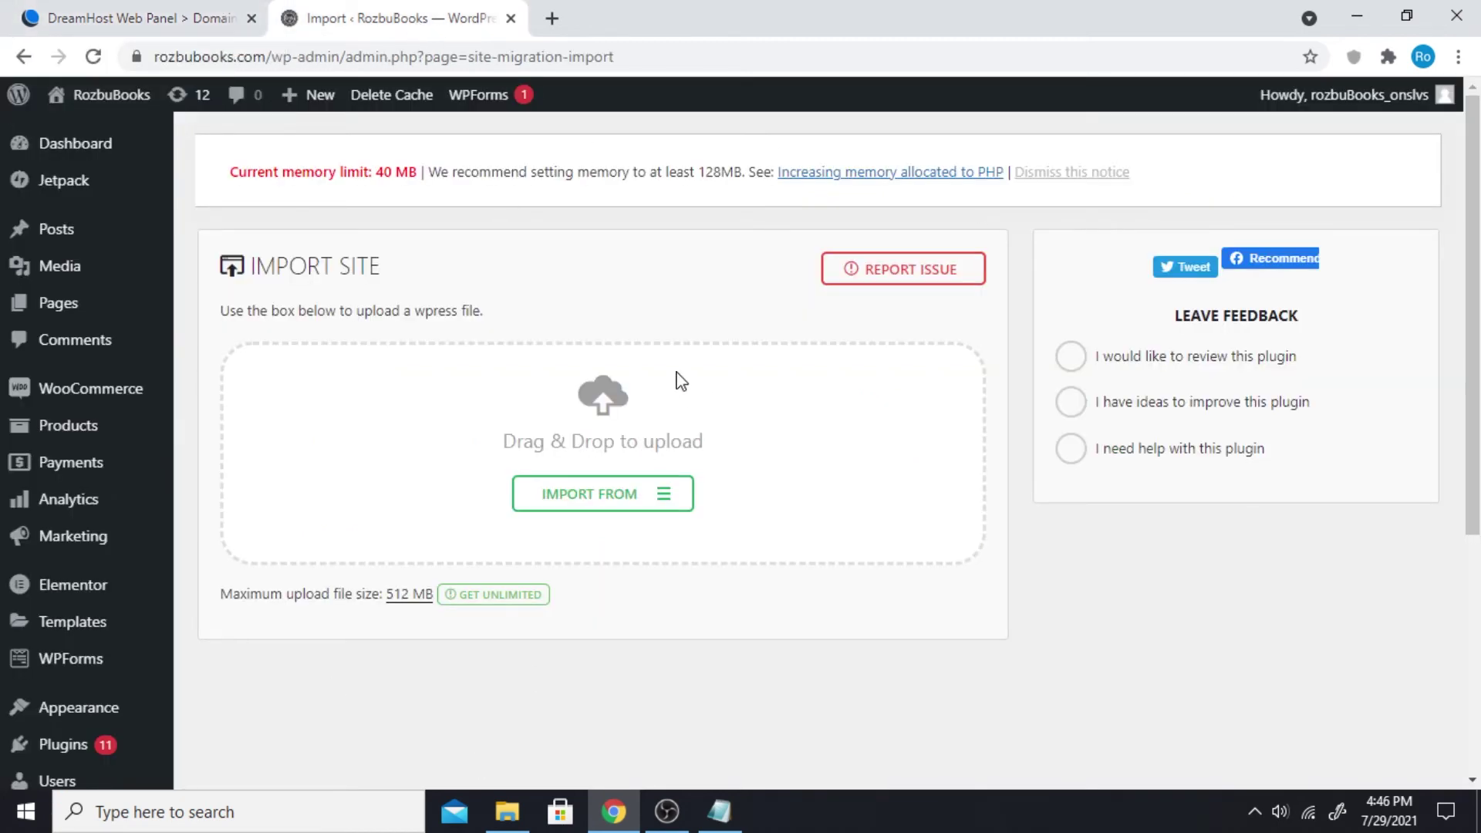
drag(322, 264, 450, 278)
click(457, 279)
On Manage Domains, highlight the rozbubooks.com row and bring up link options for rozbutees.com.
click(217, 31)
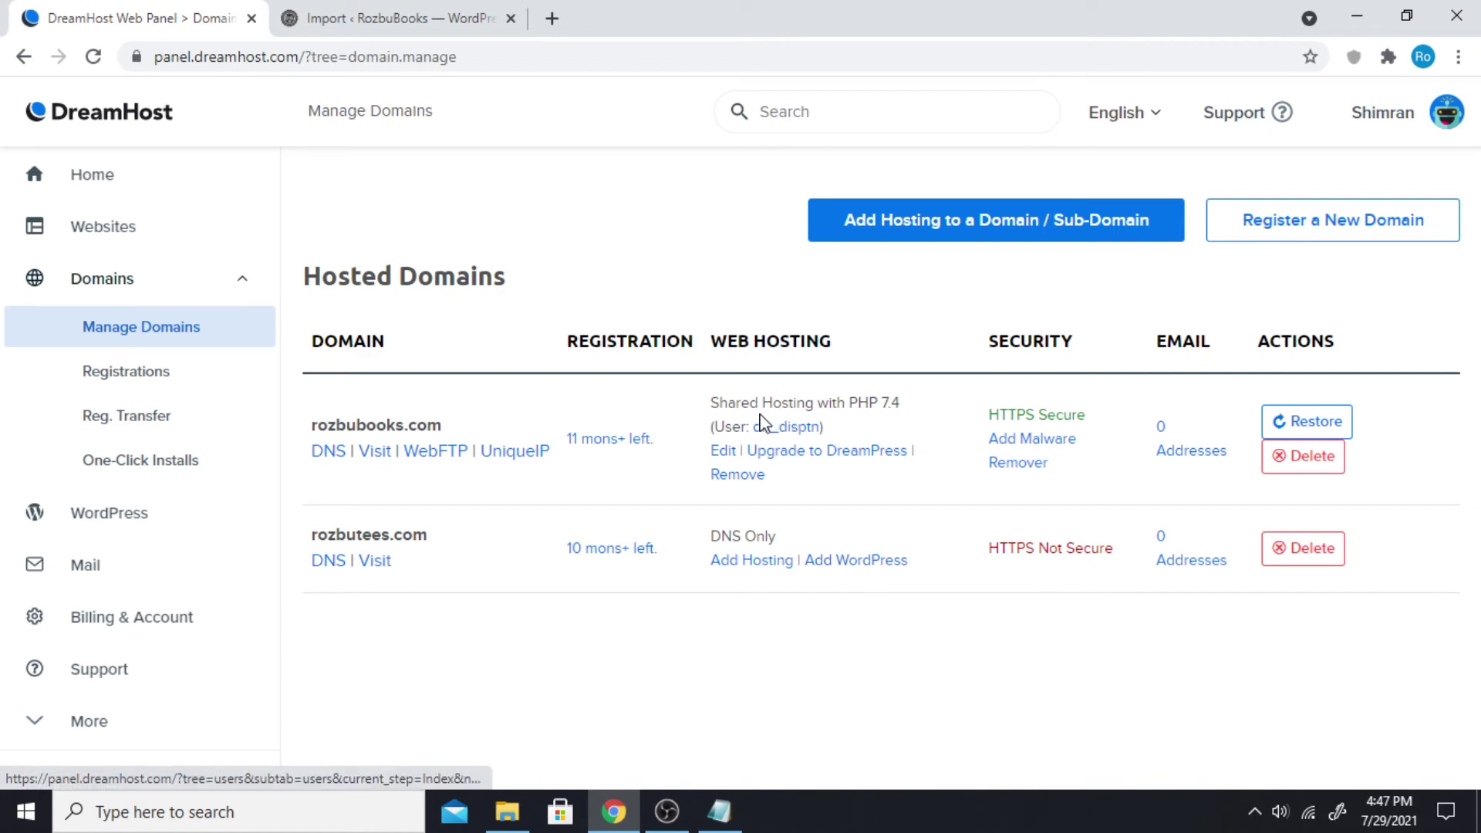
drag(318, 416, 936, 460)
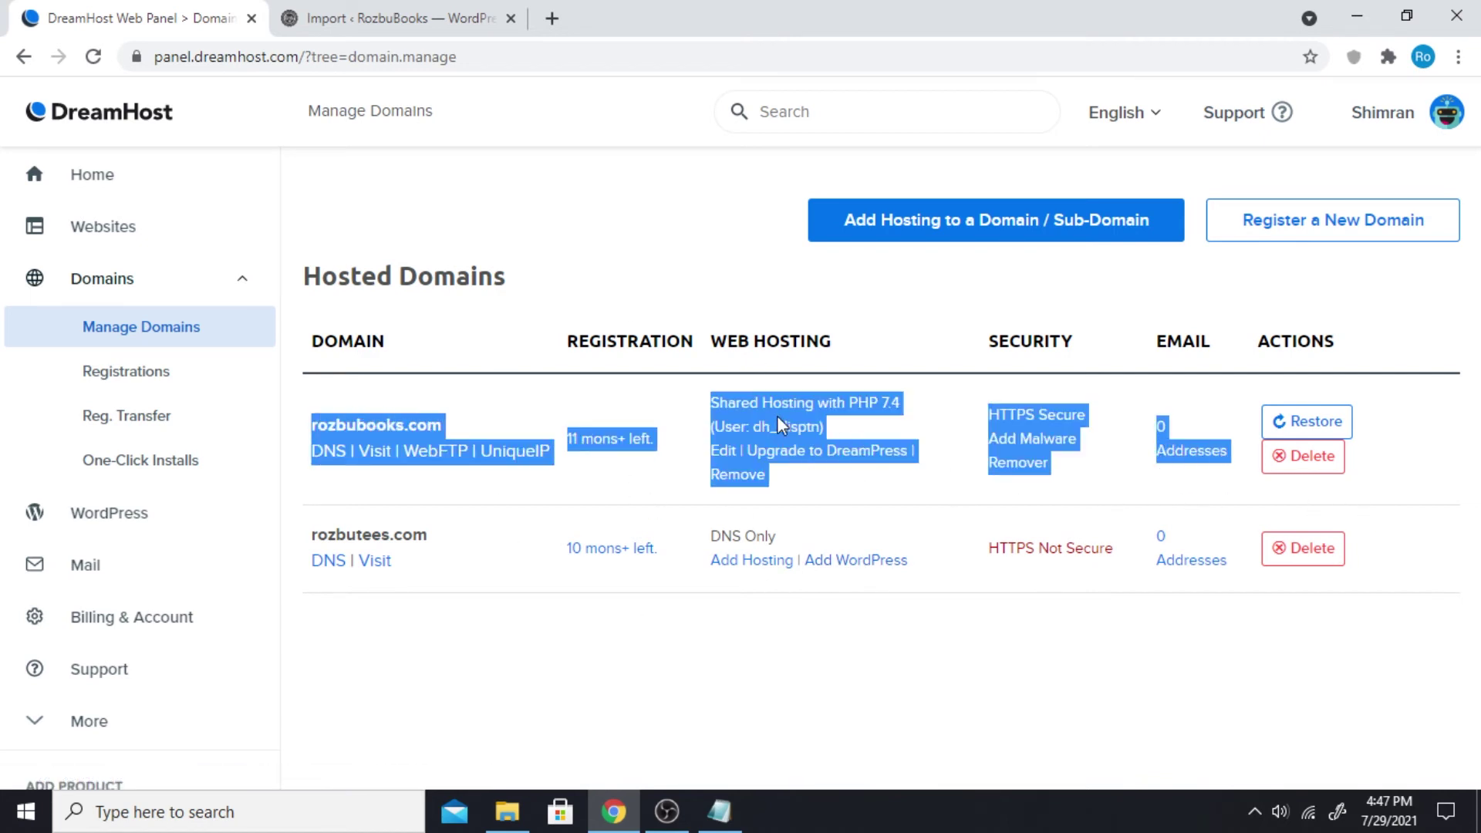
click(1381, 463)
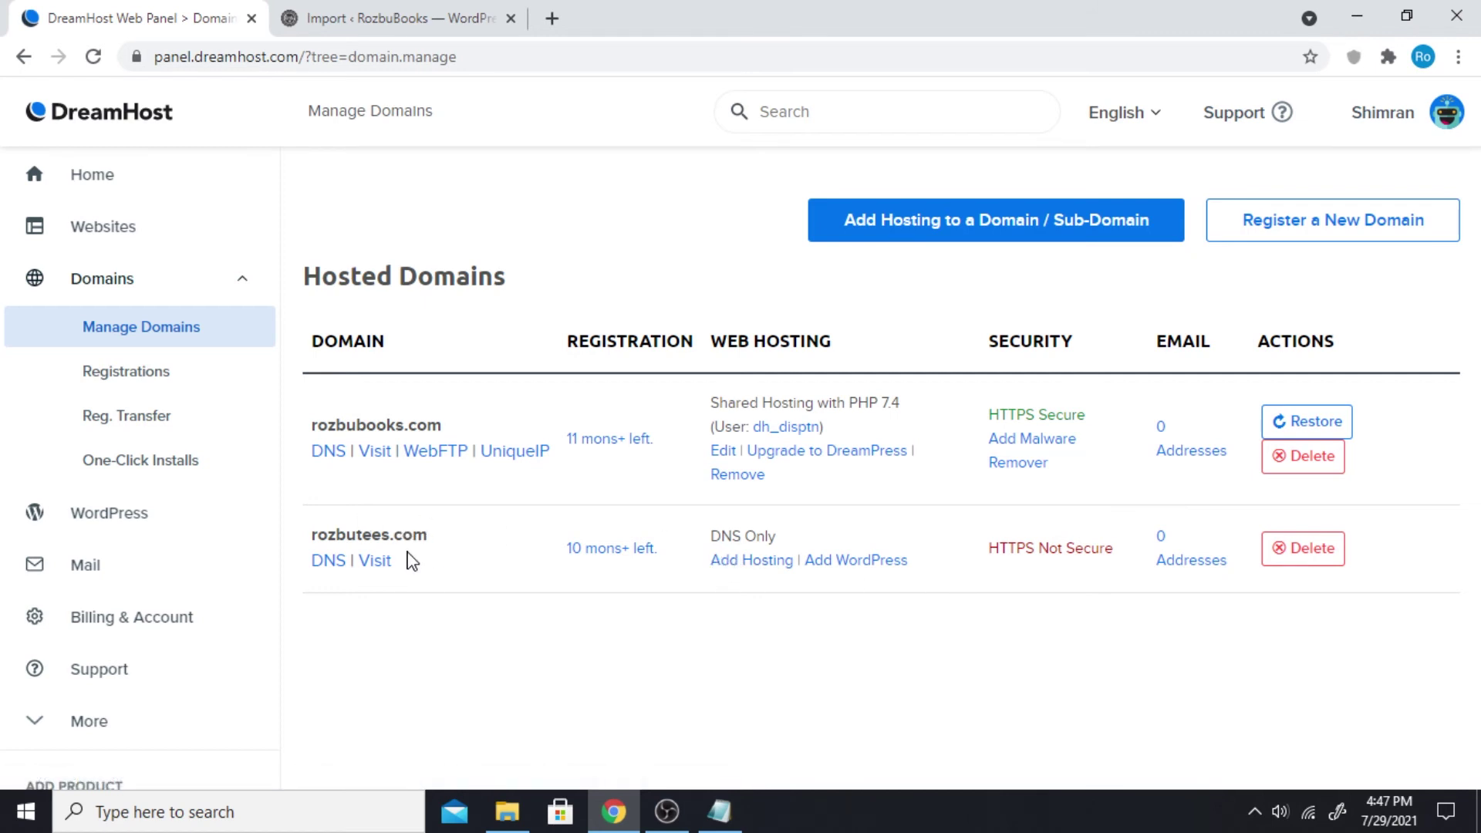
right_click(384, 557)
Look over rozbutees.com's hosting and Redirect options, selecting the redirect domain without submitting anything.
key(Escape)
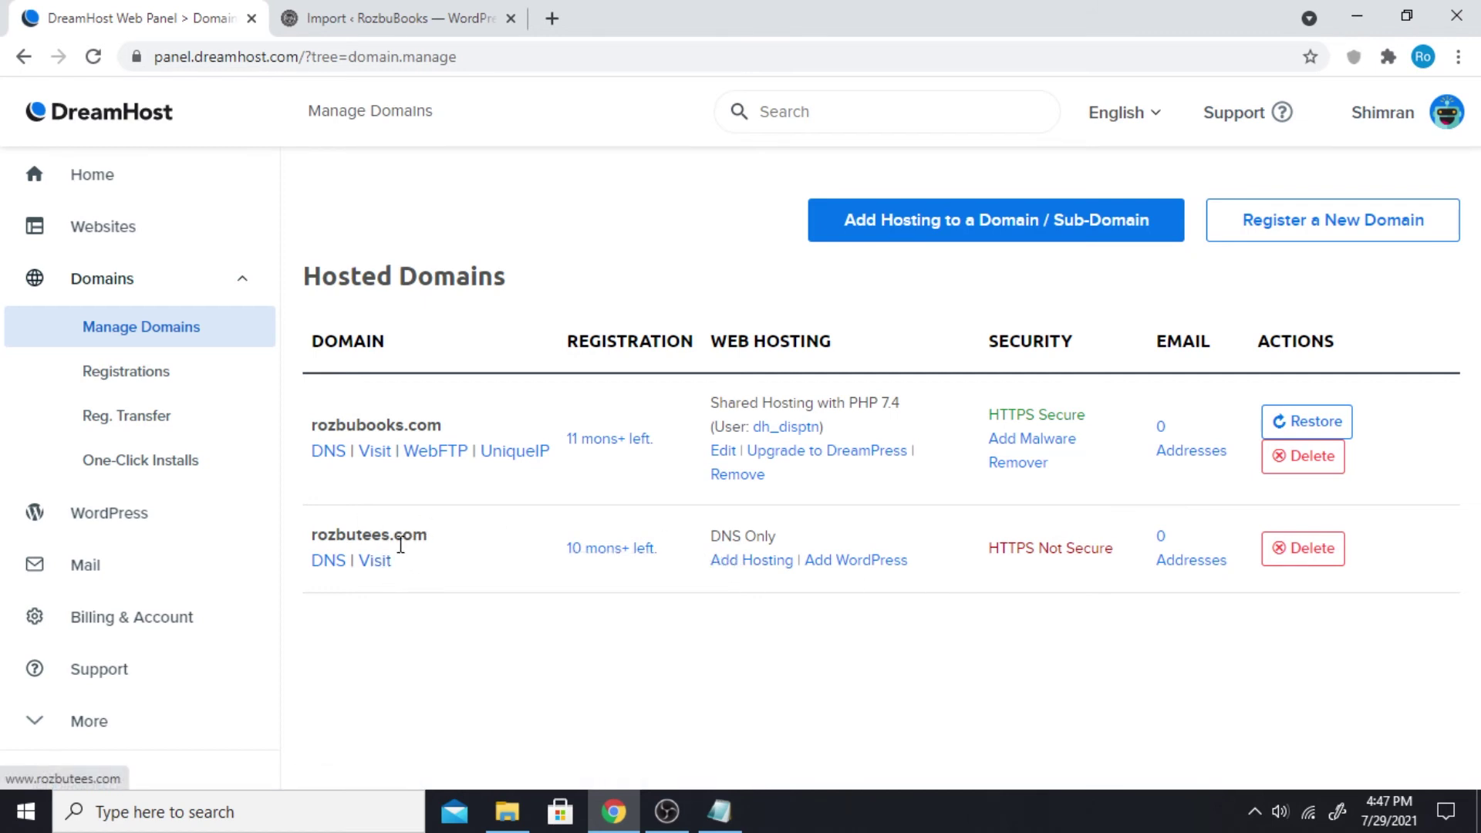
click(733, 561)
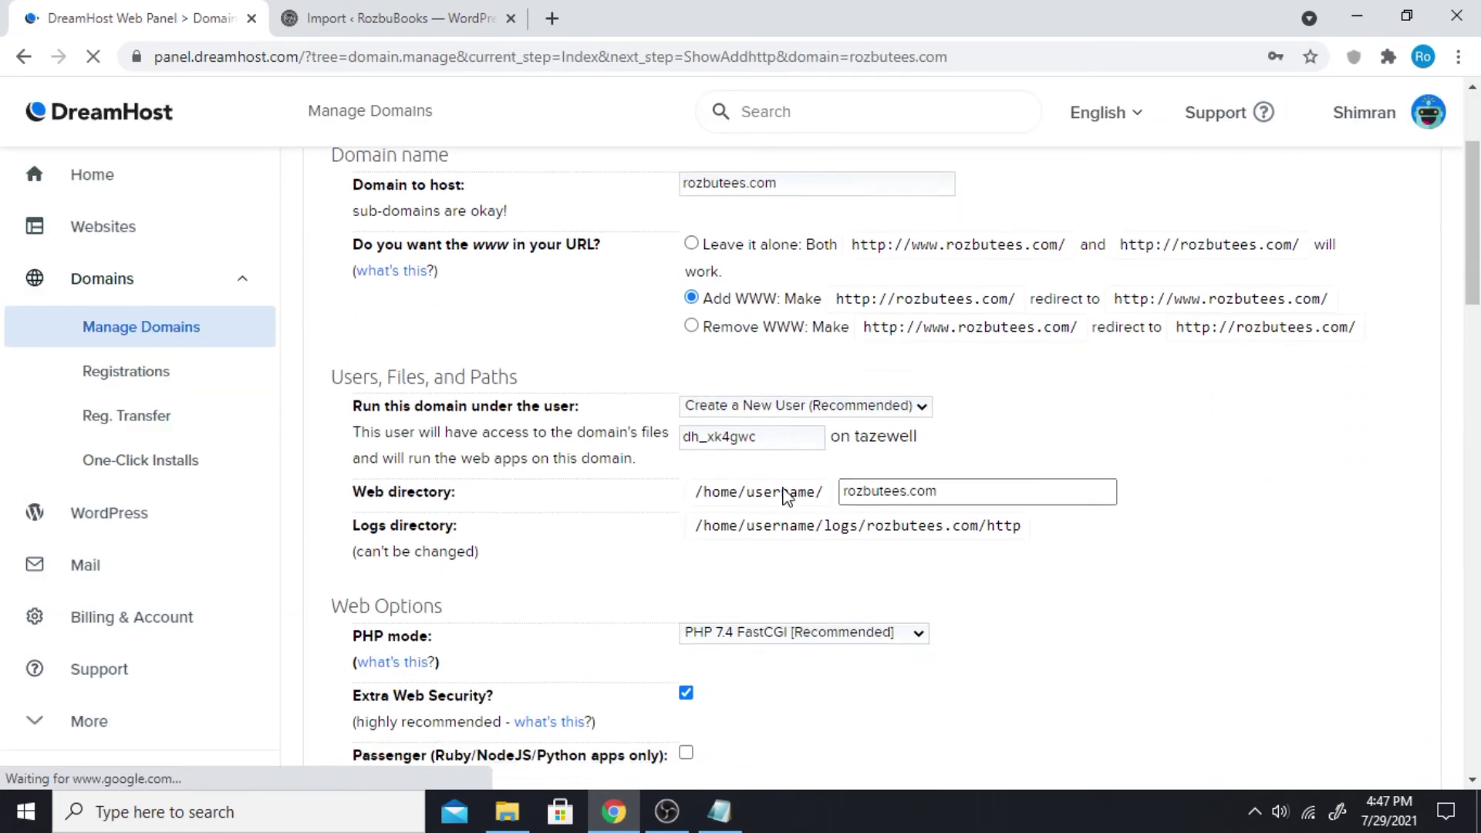
scroll(783, 497, down, 9)
scroll(787, 501, down, 2)
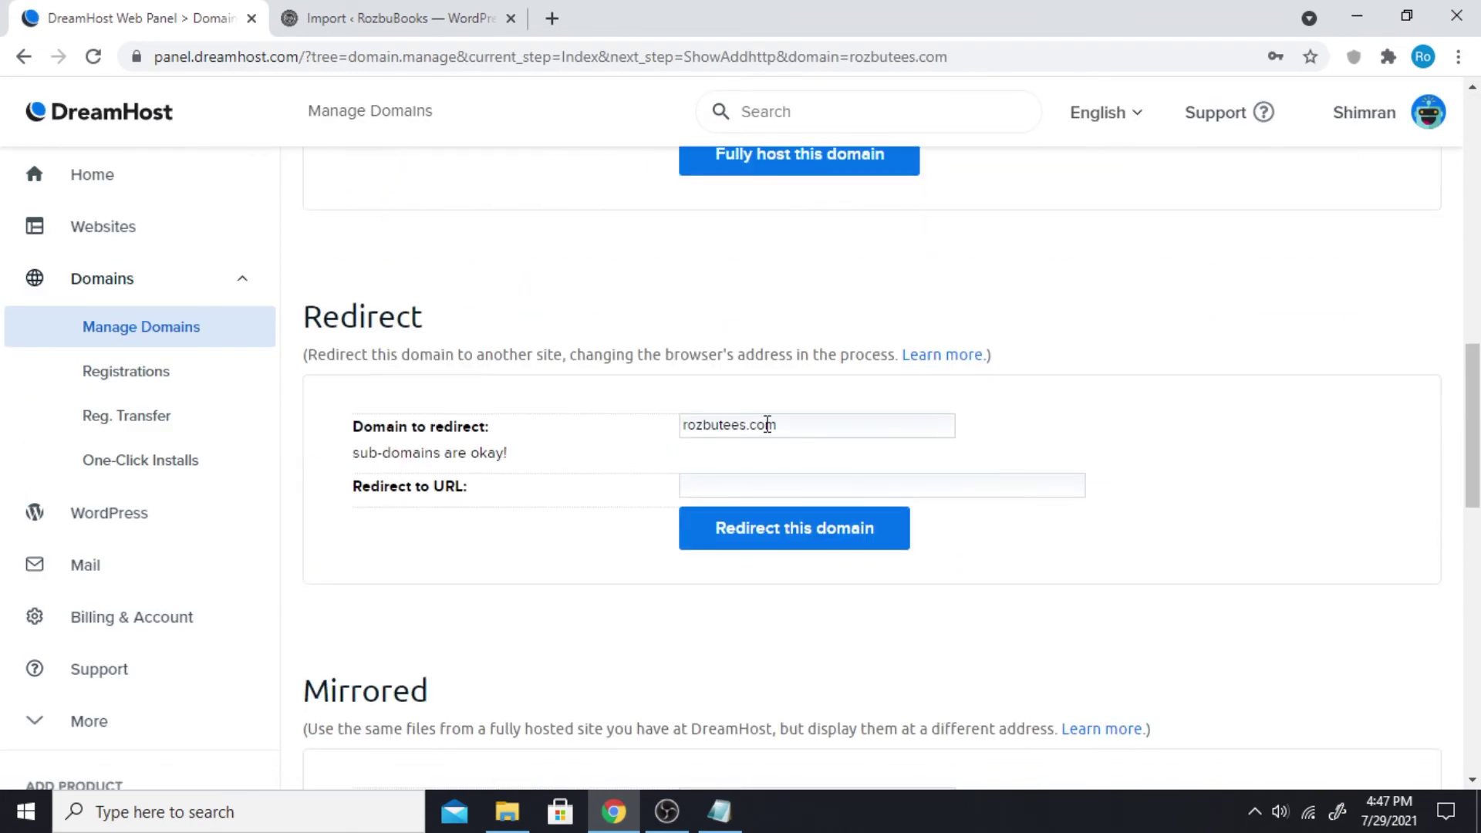
double_click(767, 425)
click(755, 484)
Return to the Hosted Domains listing and look over the domains table.
scroll(440, 212, up, 11)
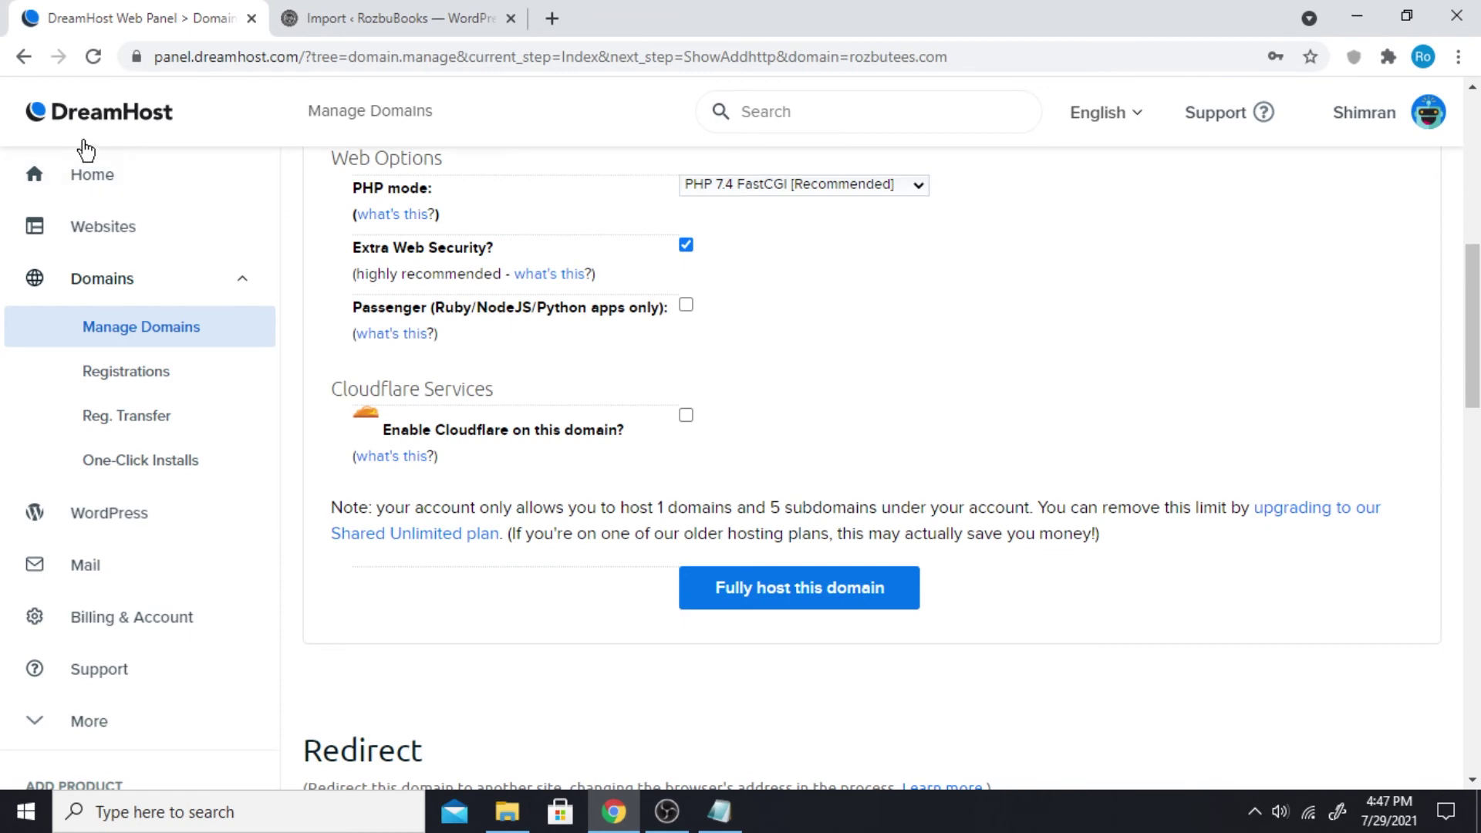
scroll(414, 185, up, 3)
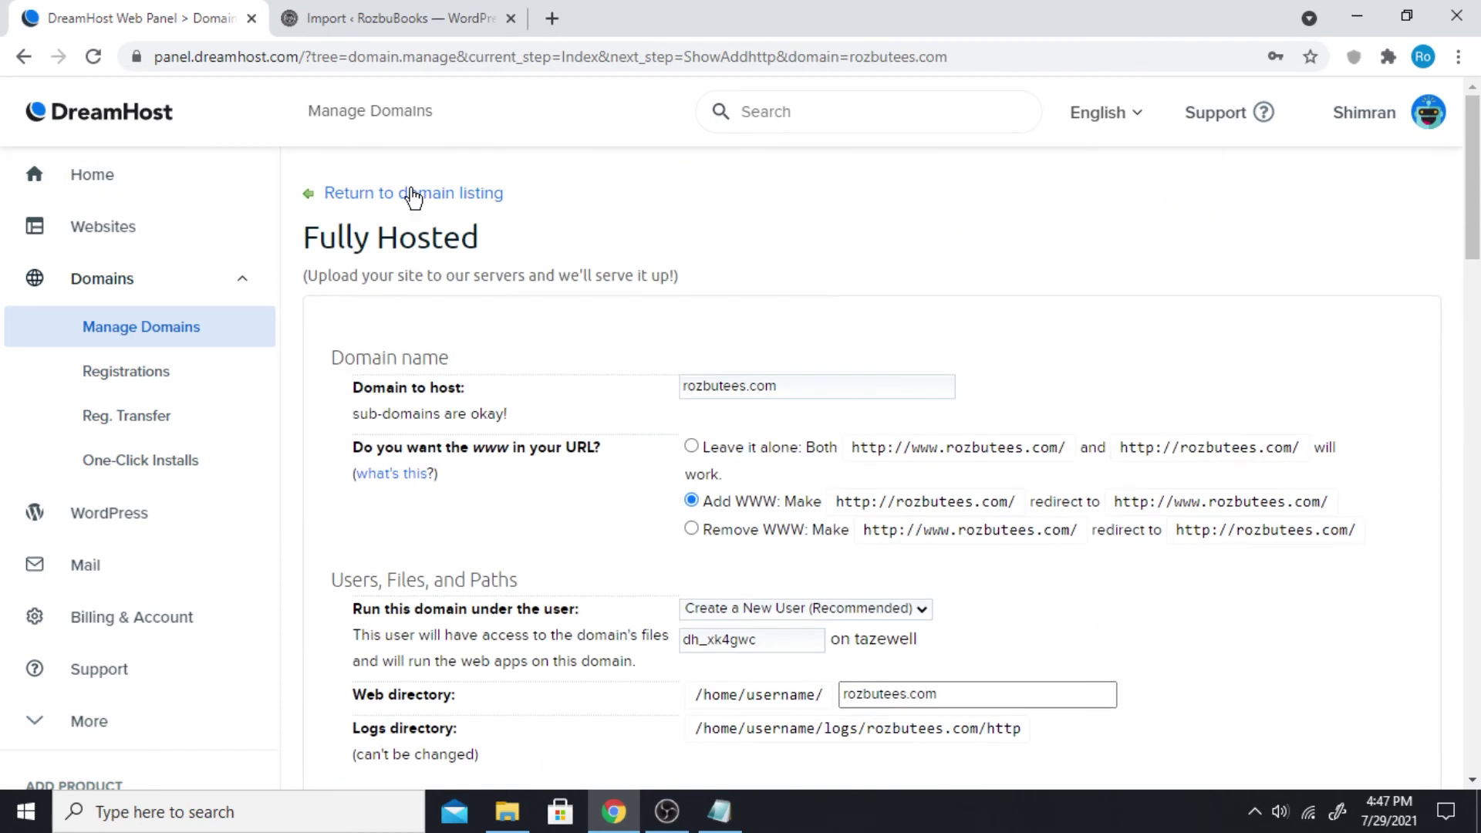
click(410, 192)
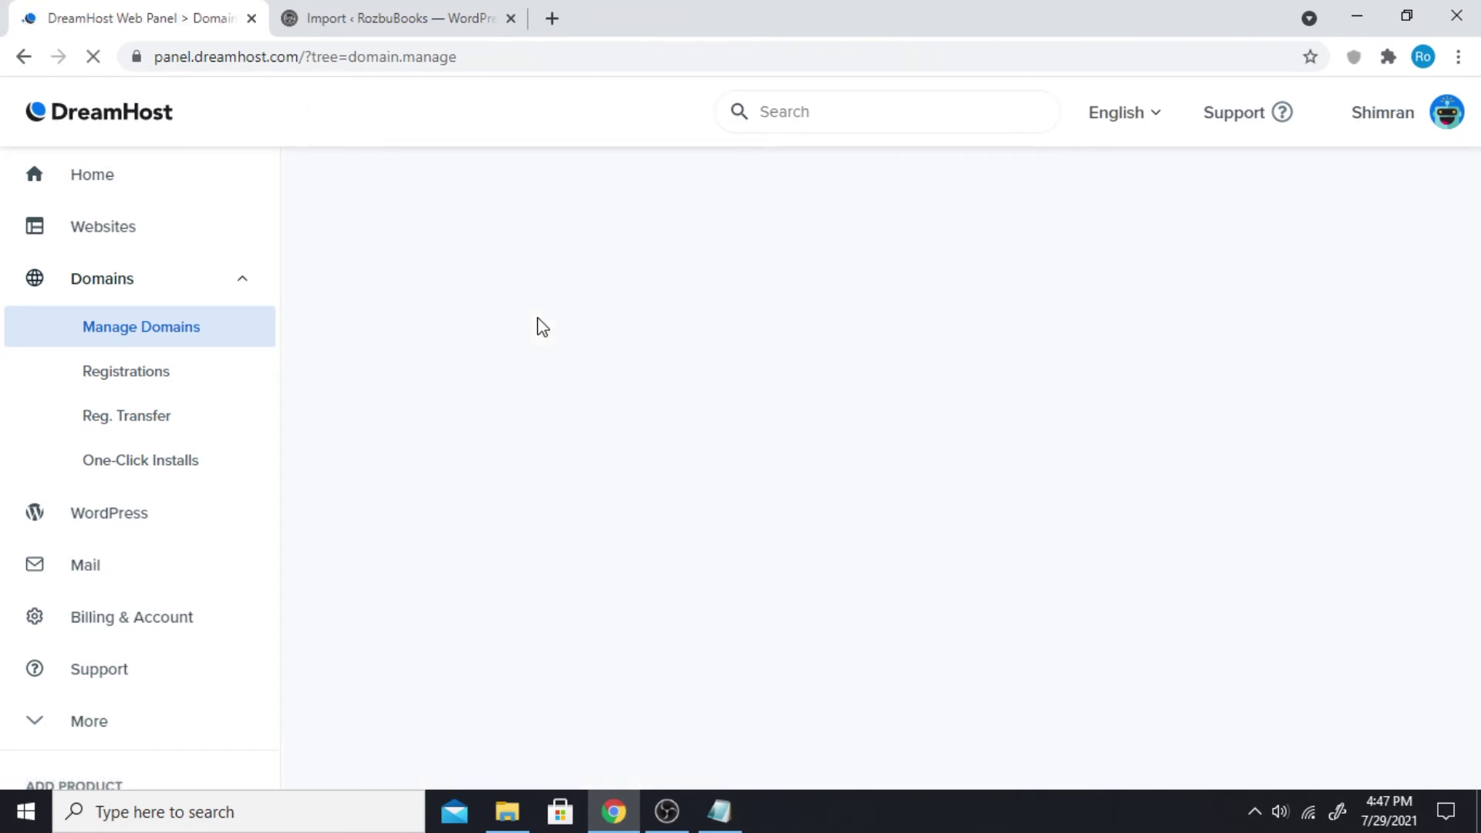
drag(307, 328, 475, 588)
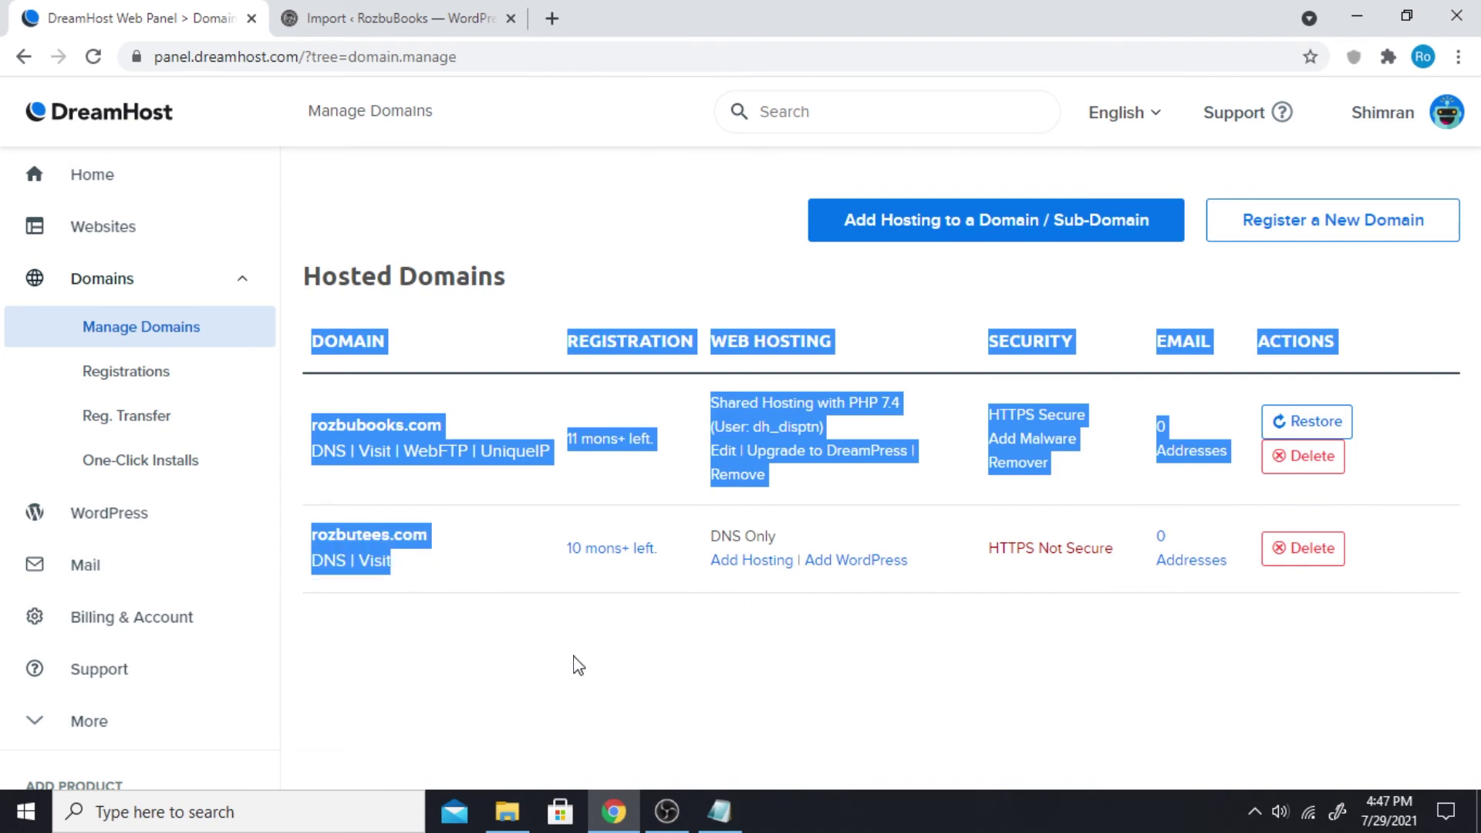
click(579, 665)
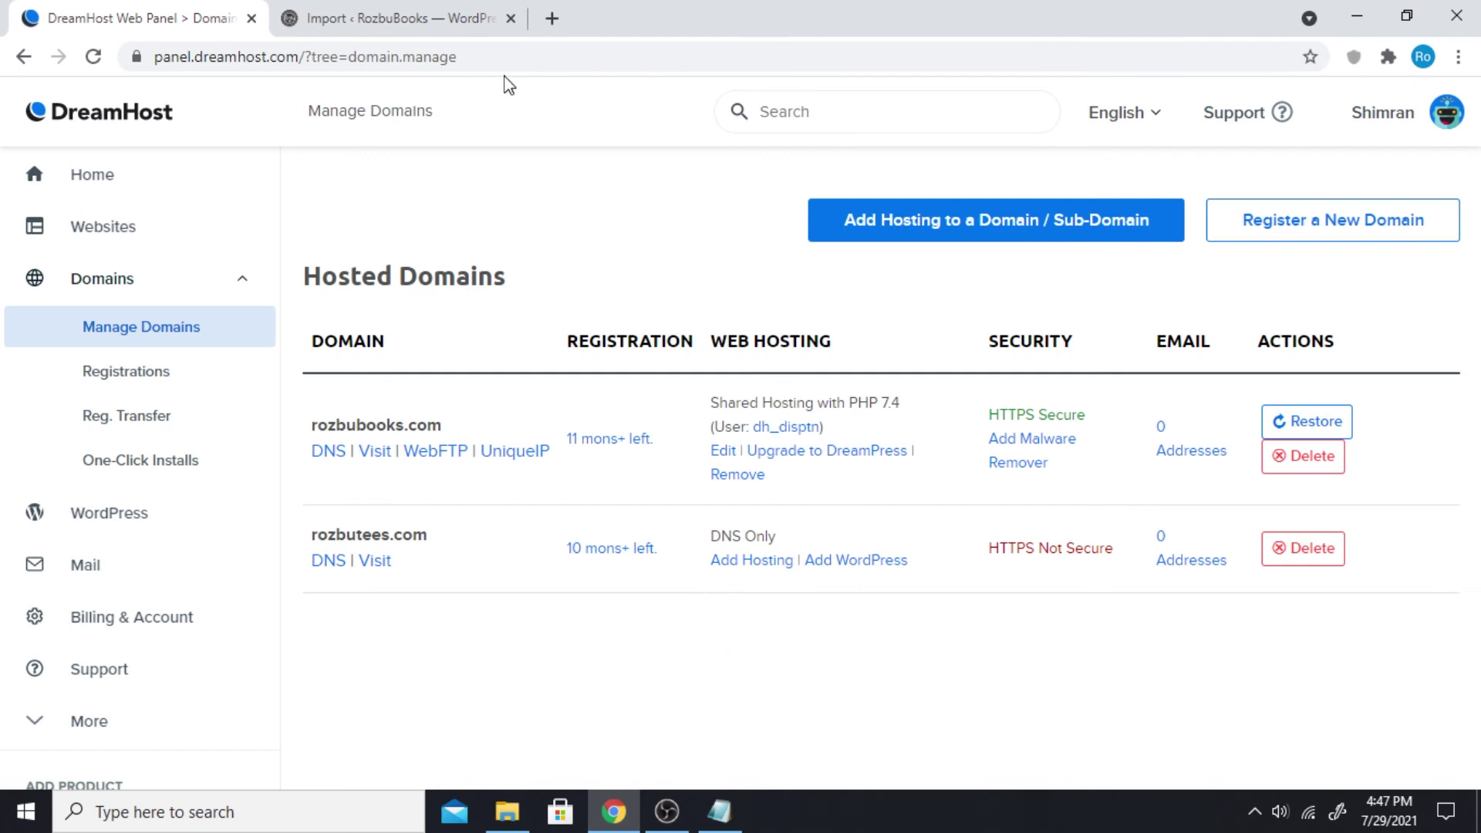
click(245, 278)
click(182, 184)
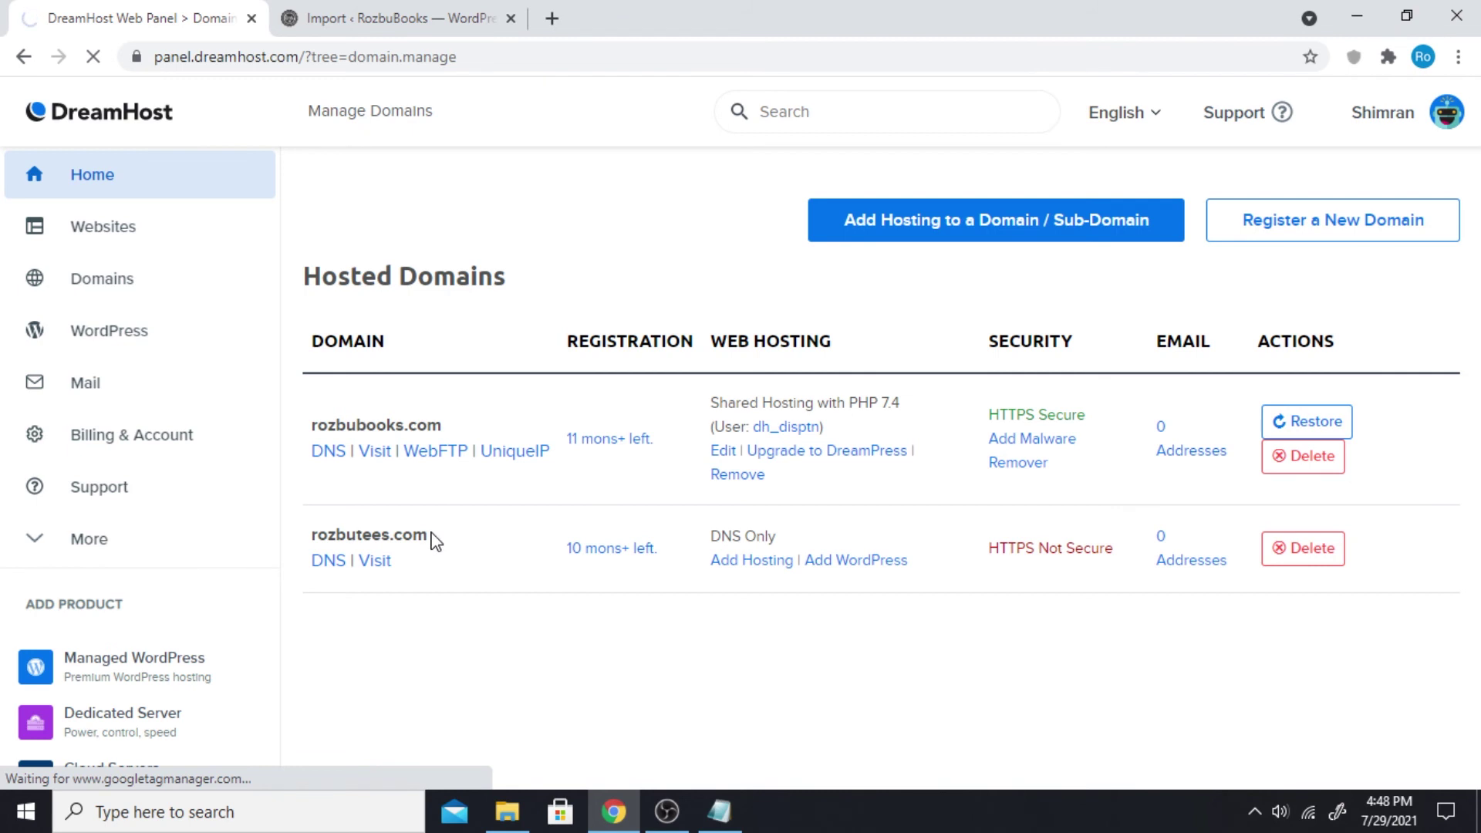
drag(434, 540, 324, 541)
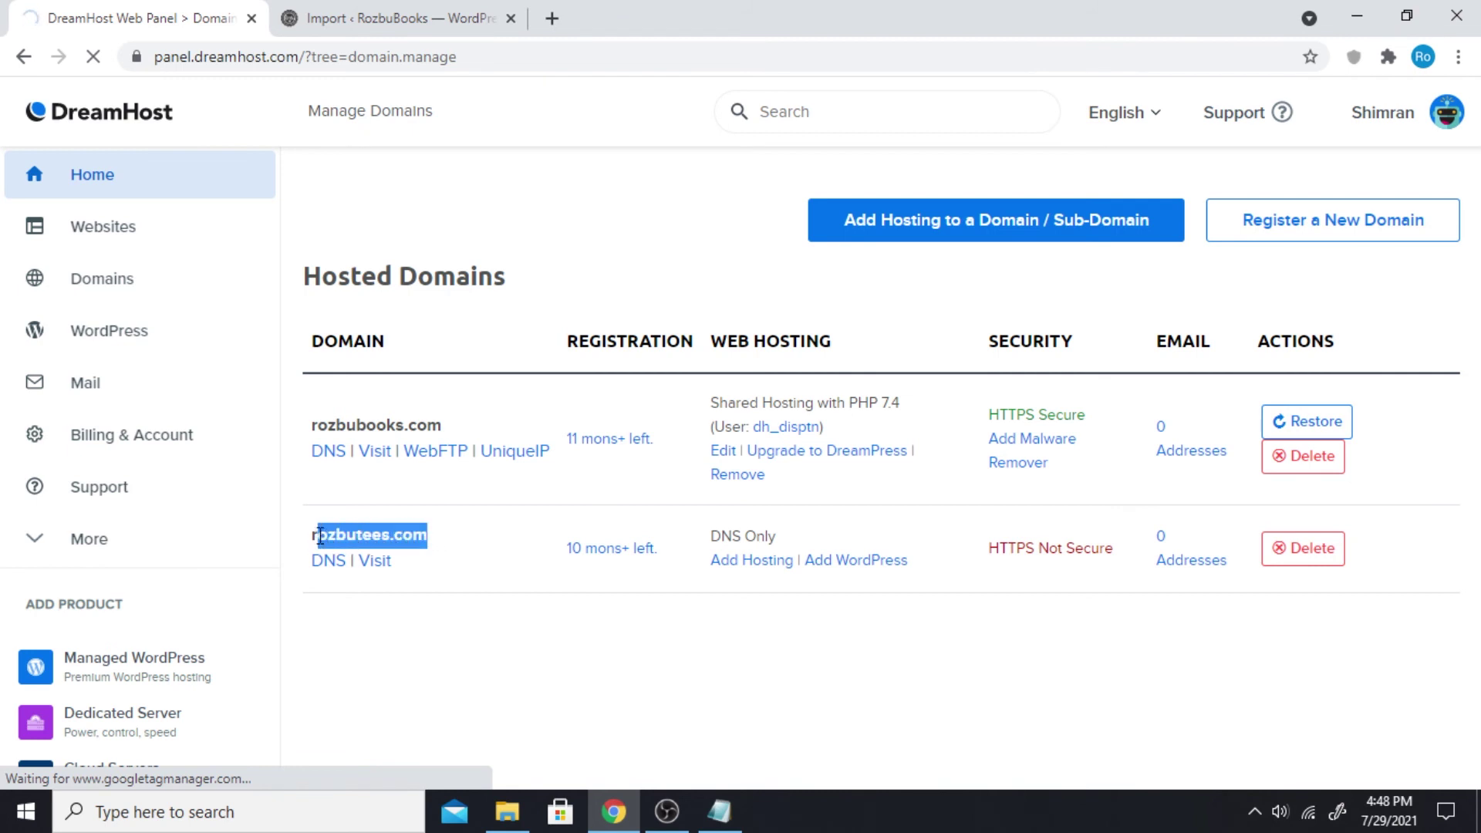
click(401, 598)
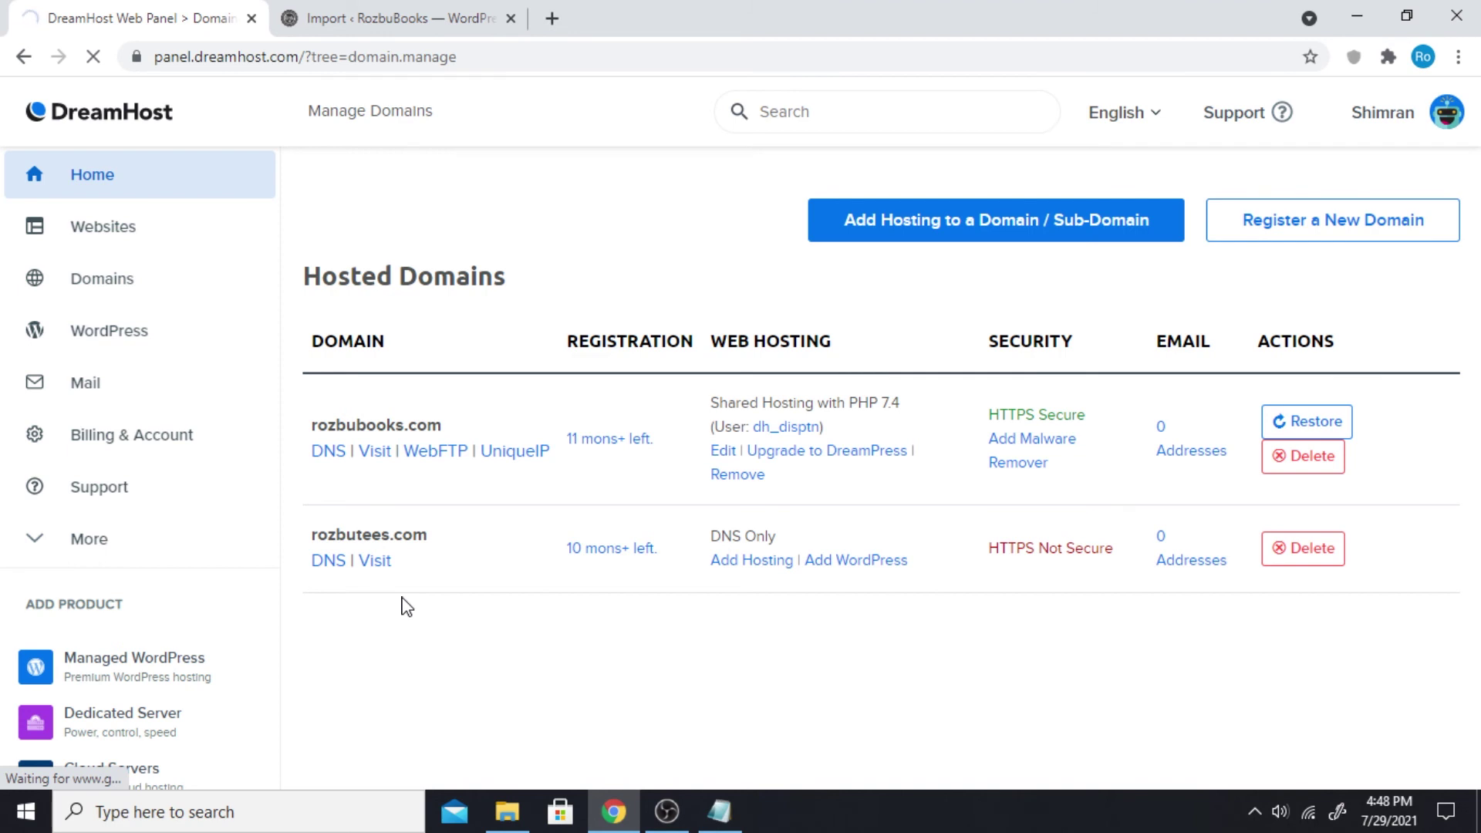
drag(430, 535, 394, 535)
double_click(394, 535)
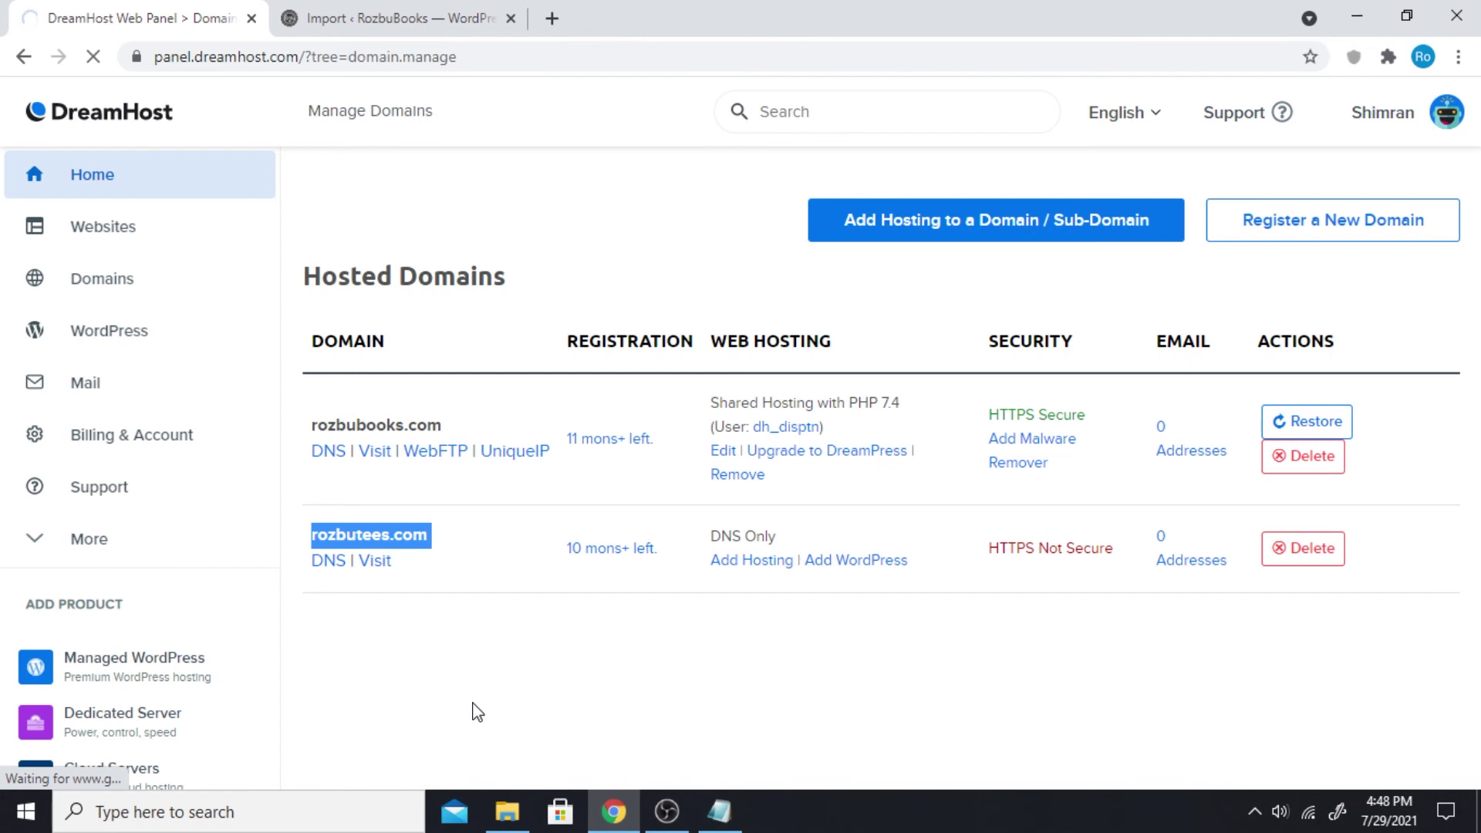
drag(687, 595, 297, 527)
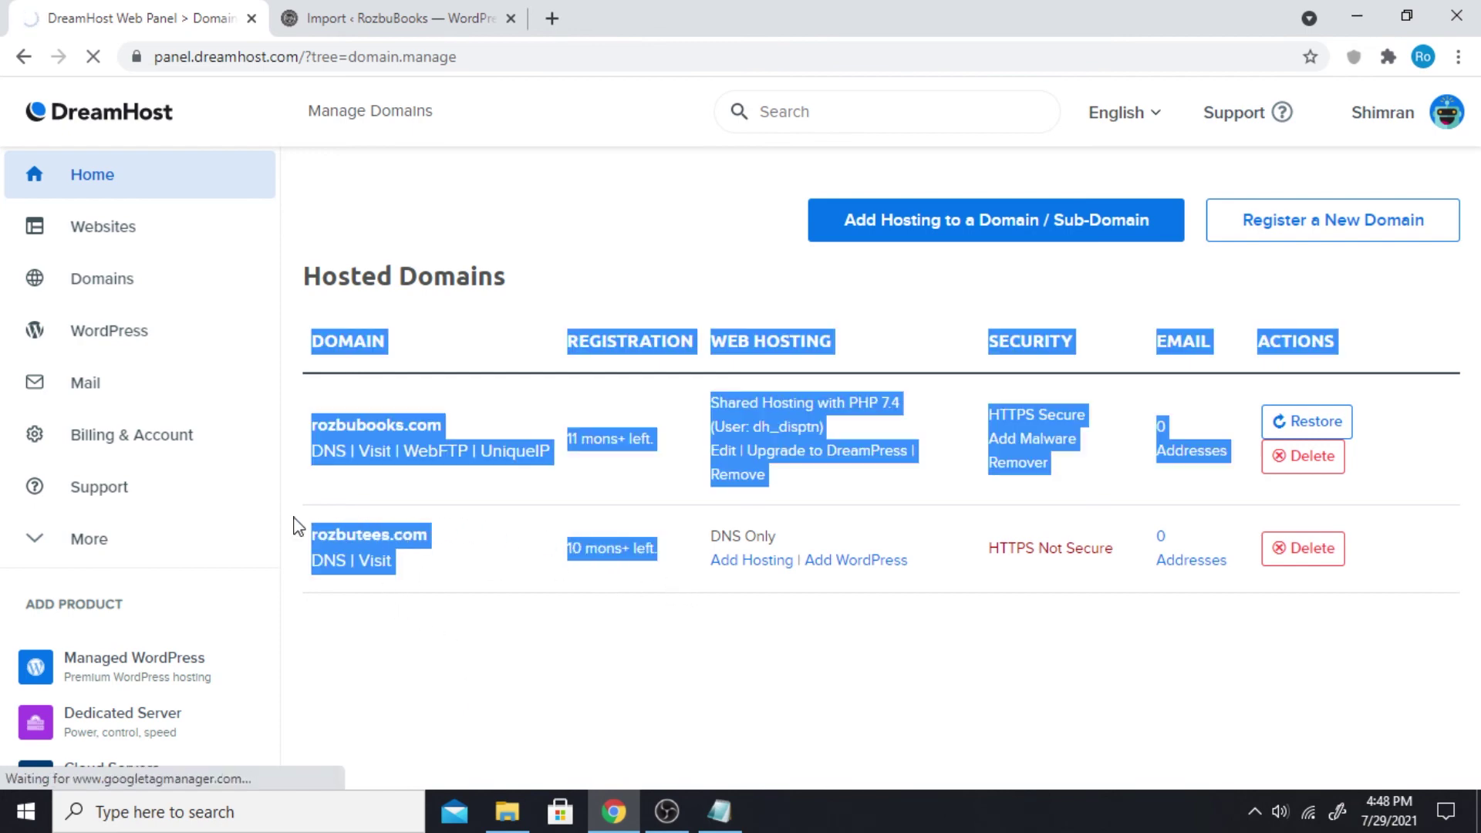
click(929, 633)
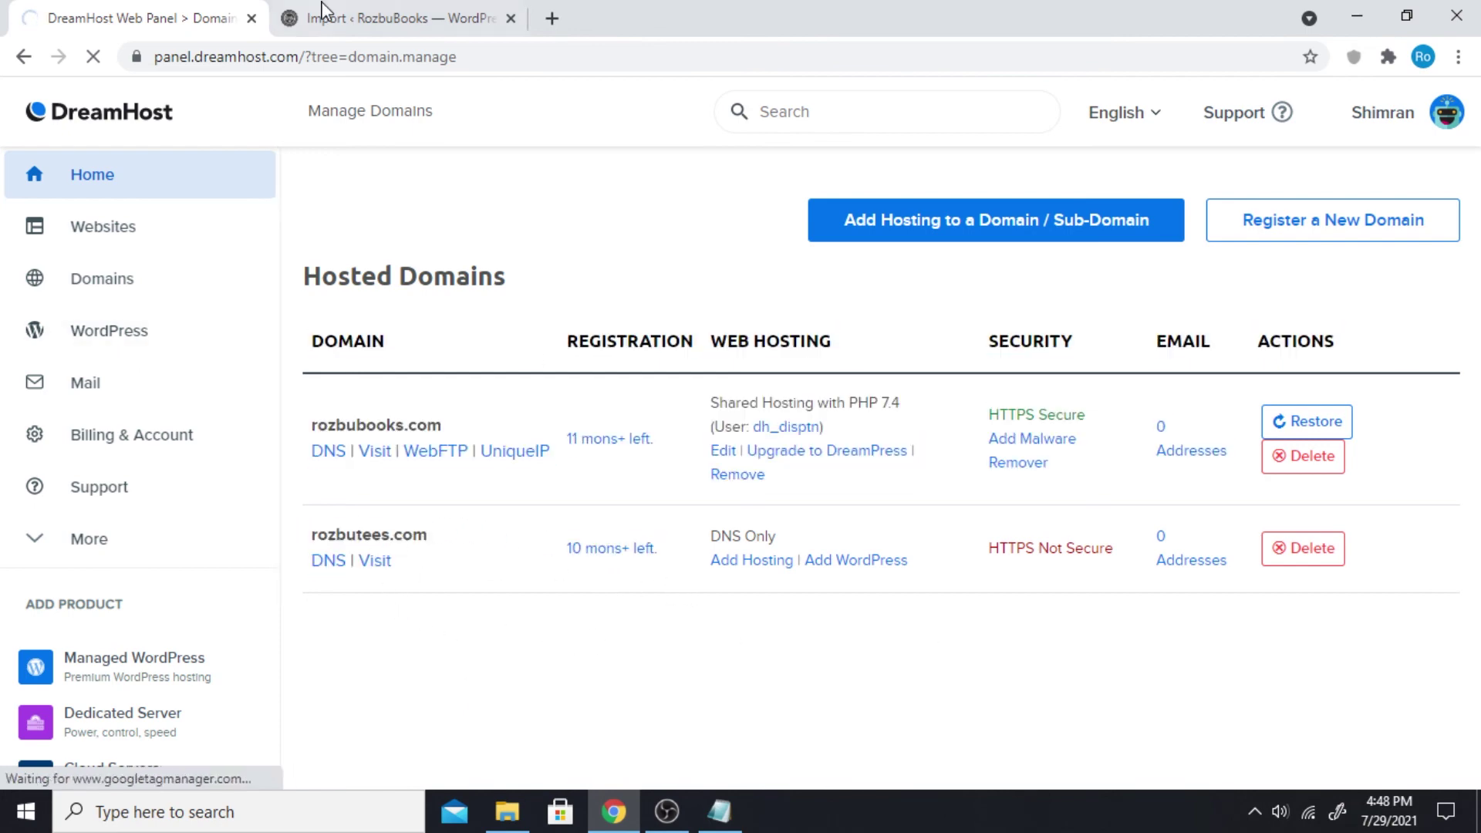
click(370, 18)
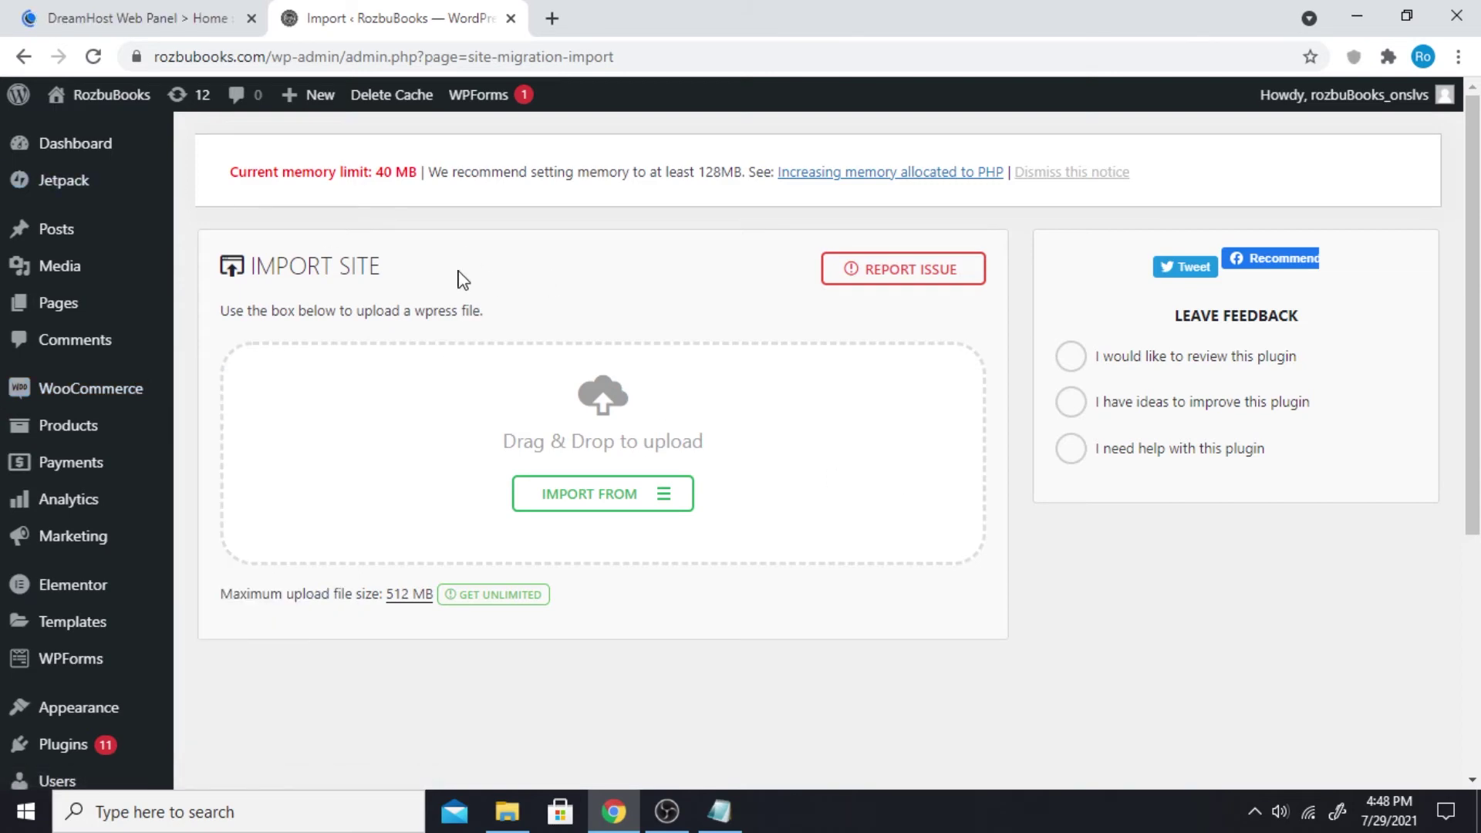
Review the Import Site instructions and the 512 MB maximum upload size note.
drag(436, 310, 239, 271)
click(321, 267)
scroll(823, 469, down, 4)
scroll(828, 470, up, 4)
drag(225, 587, 327, 602)
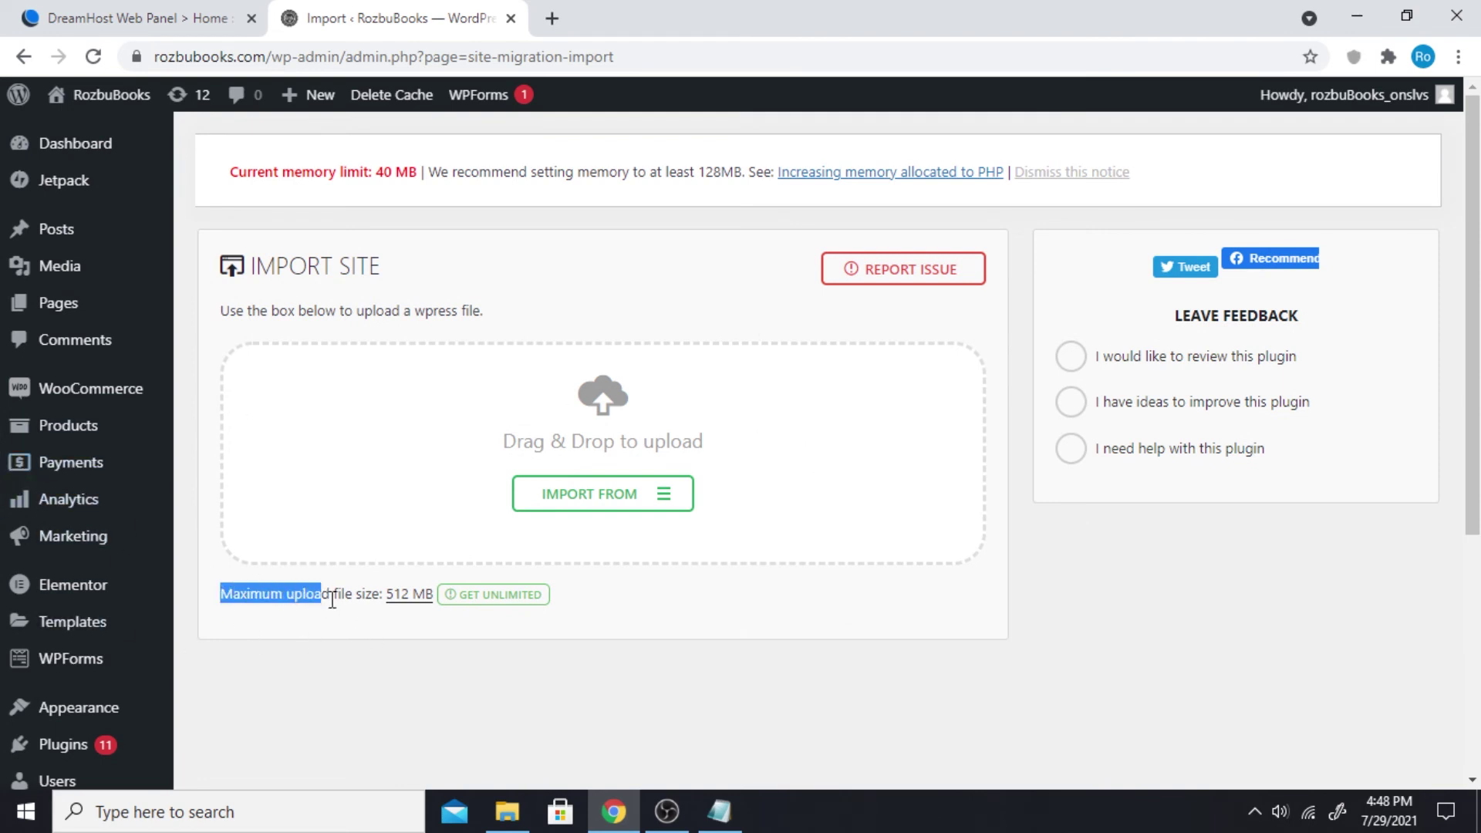
click(344, 598)
scroll(579, 650, down, 1)
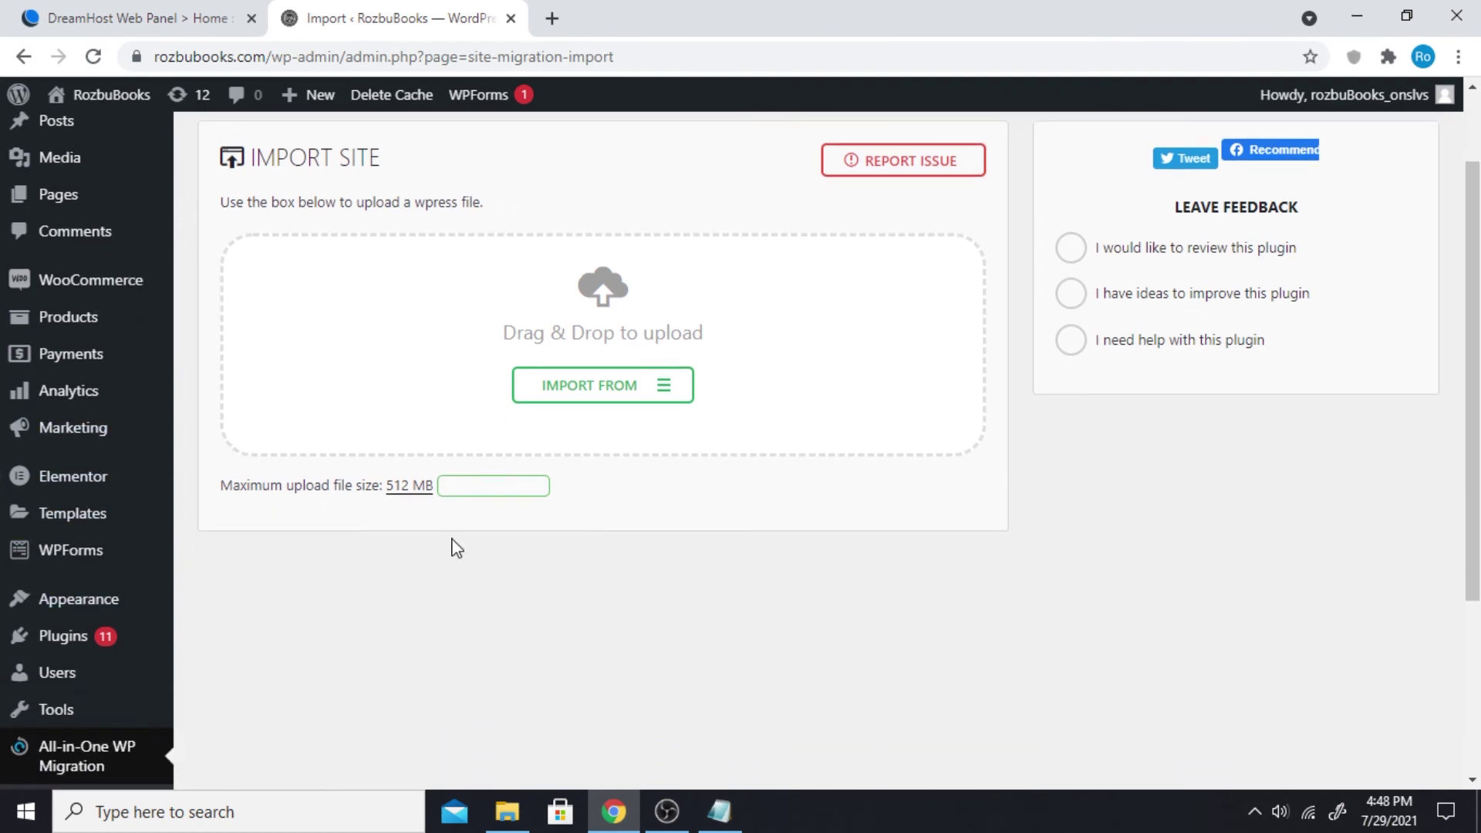
scroll(605, 545, up, 1)
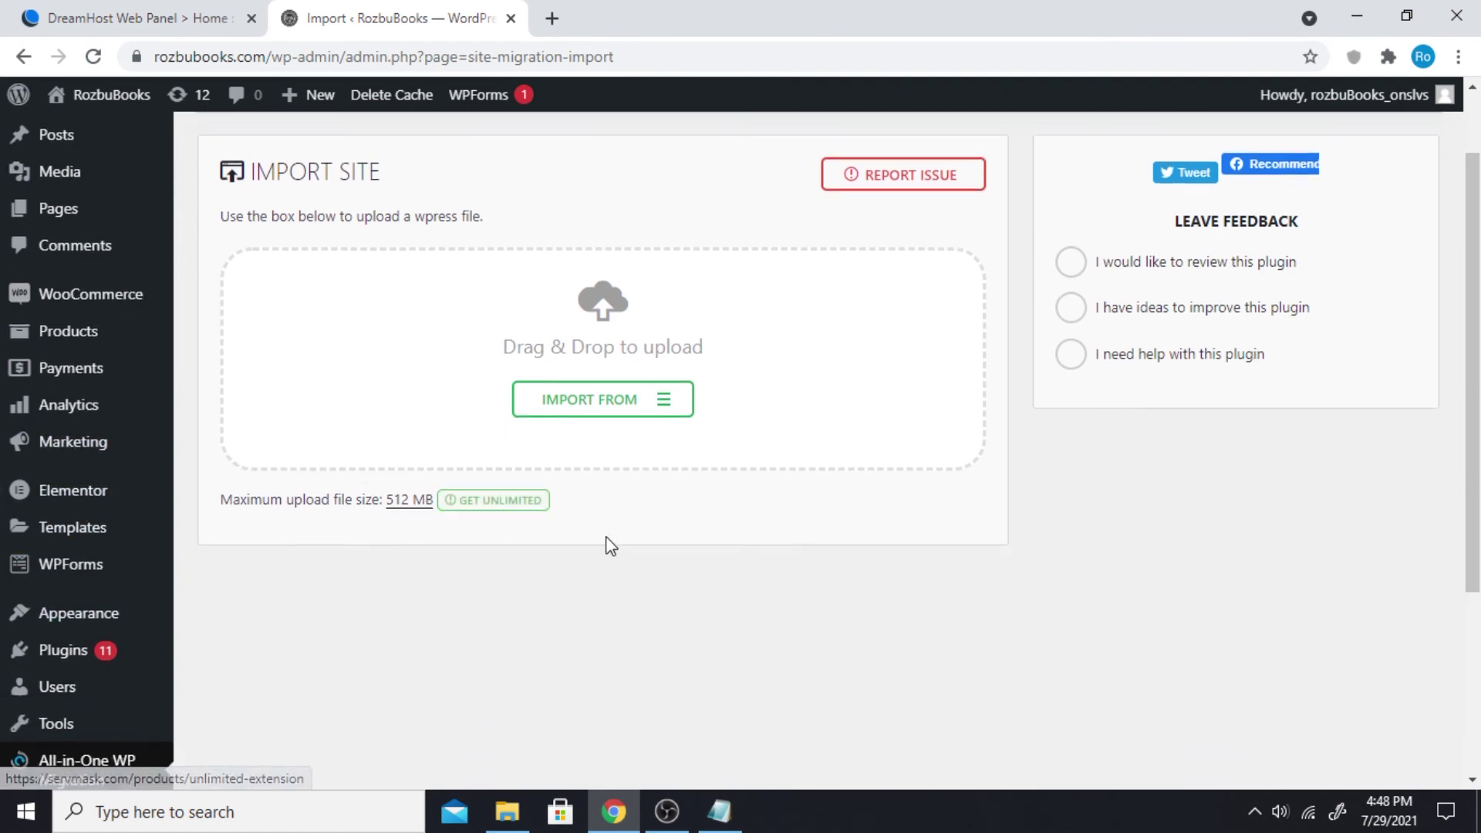
scroll(51, 652, down, 2)
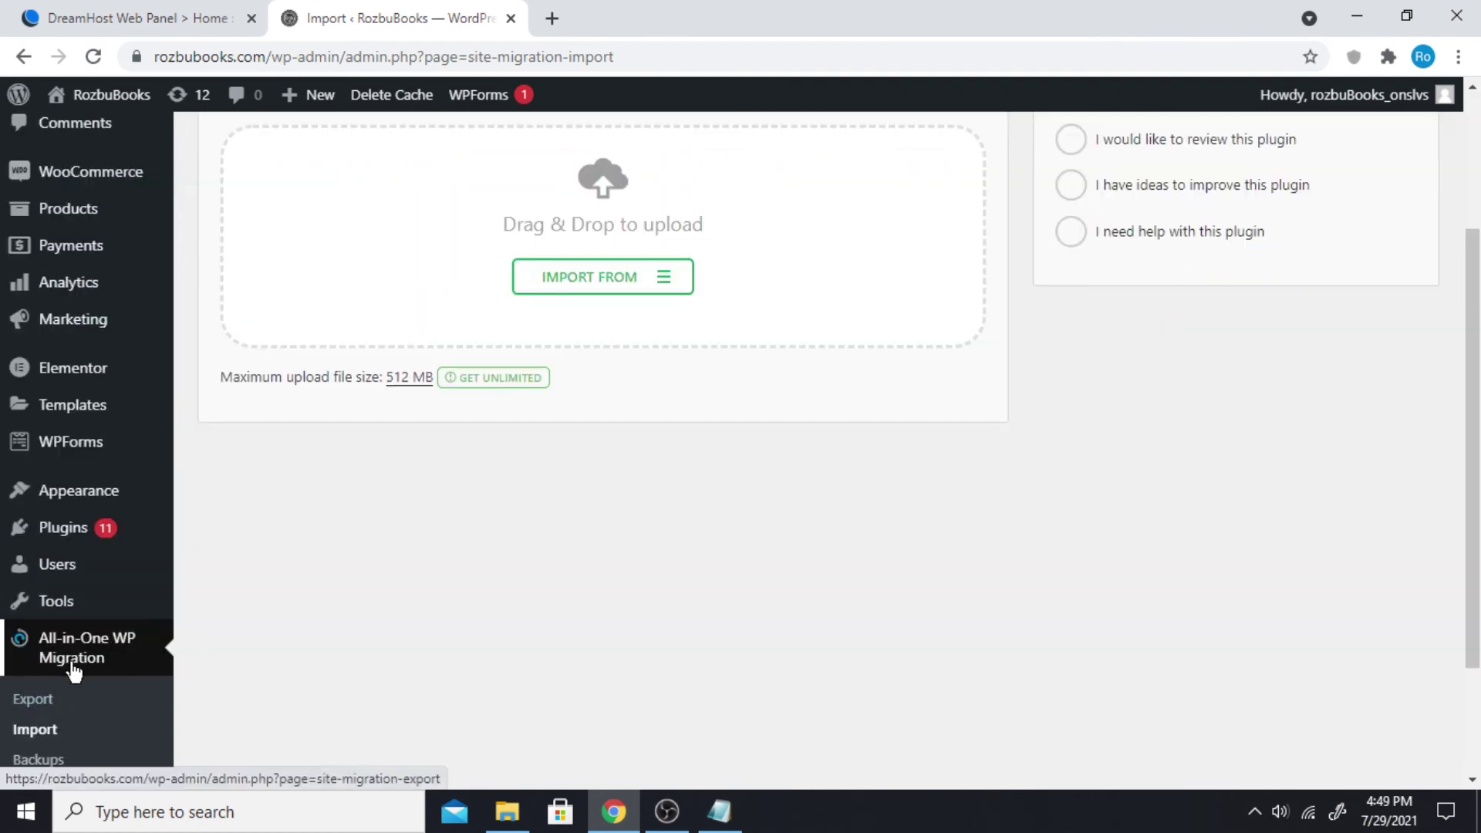
scroll(440, 661, up, 2)
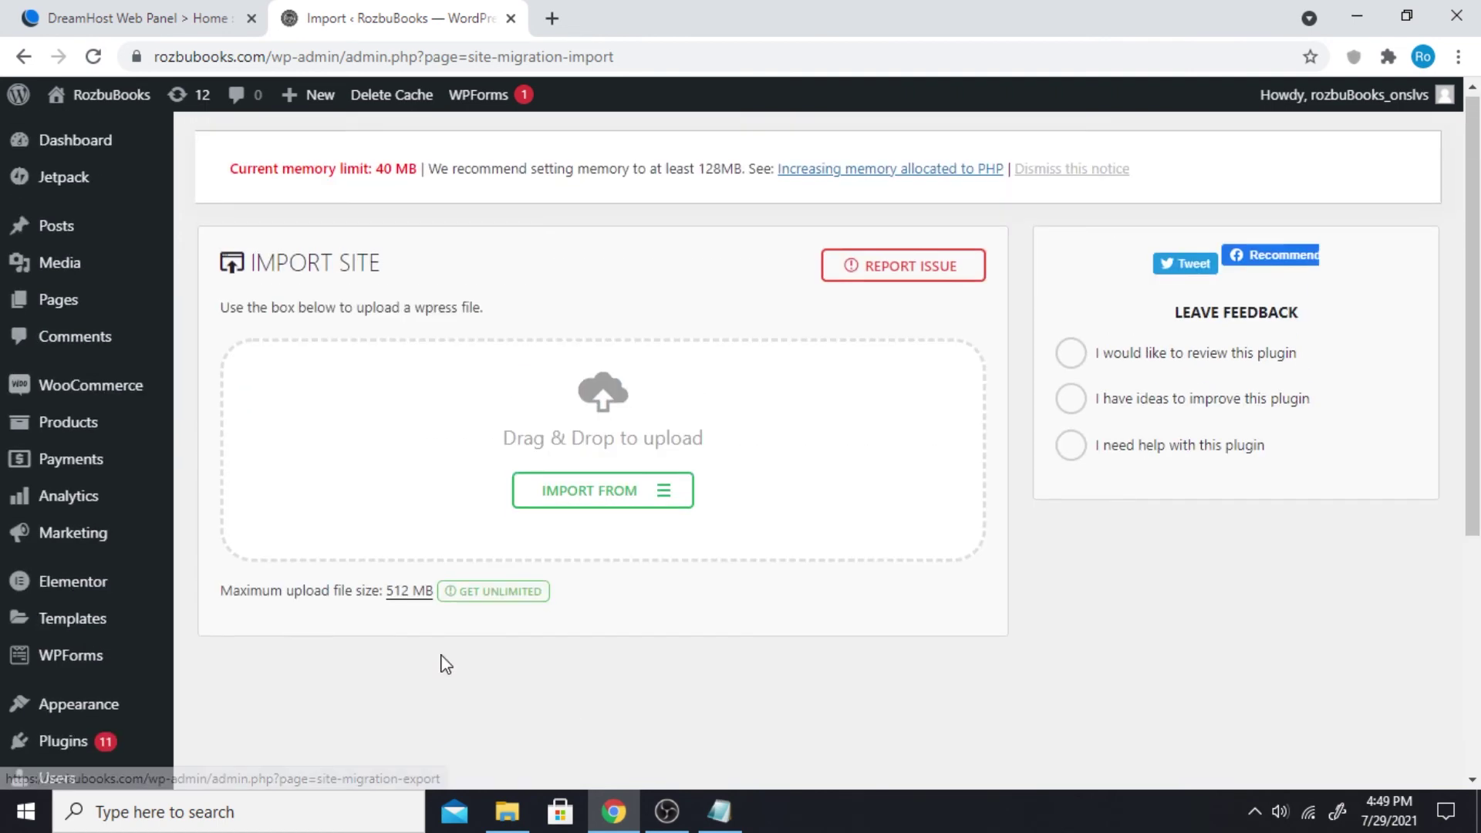
click(66, 265)
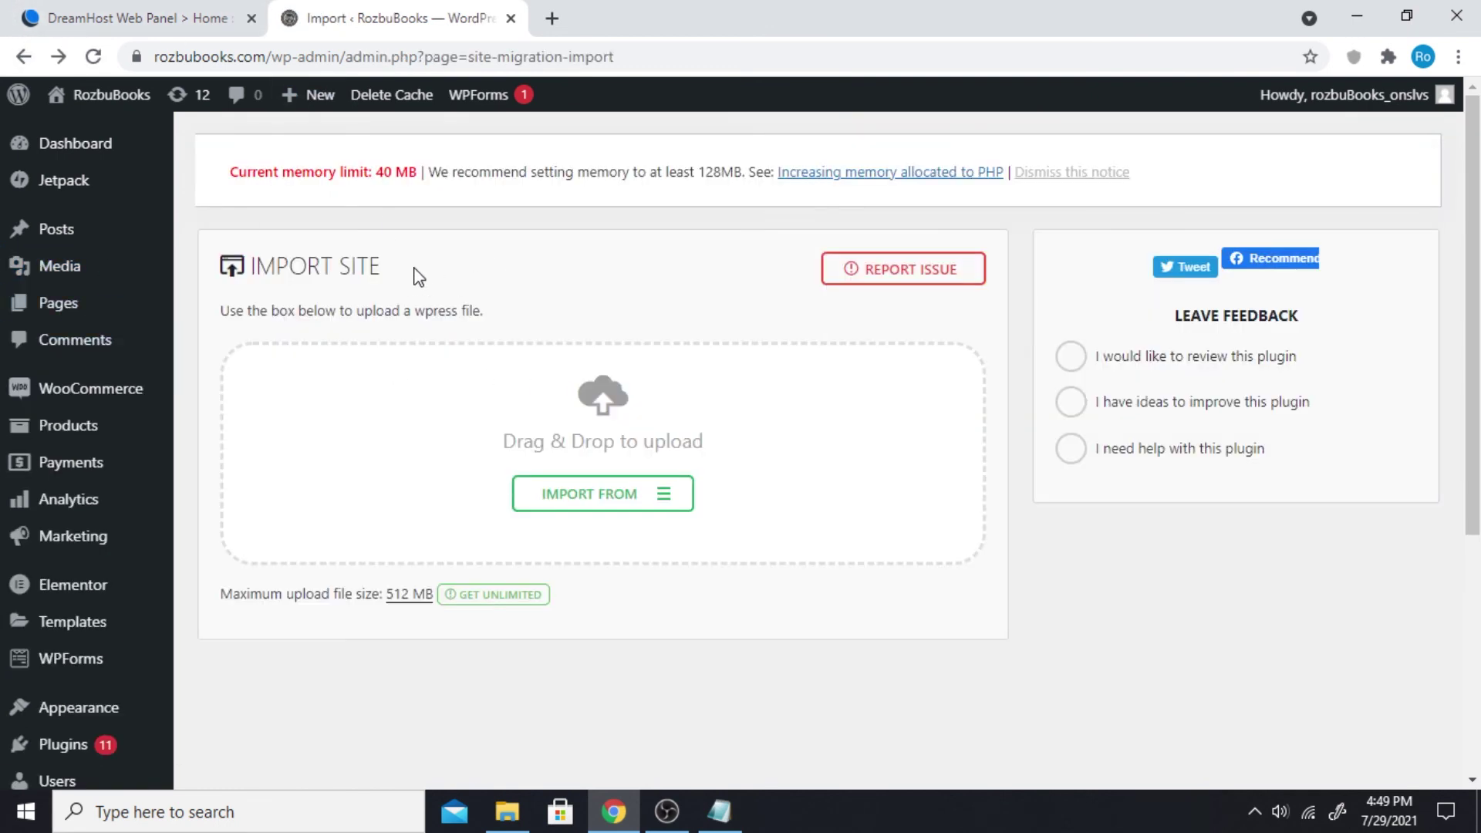
Re-read the Import Site heading and the line about uploading a .wpress file.
drag(411, 310, 259, 266)
click(451, 297)
drag(502, 317, 247, 248)
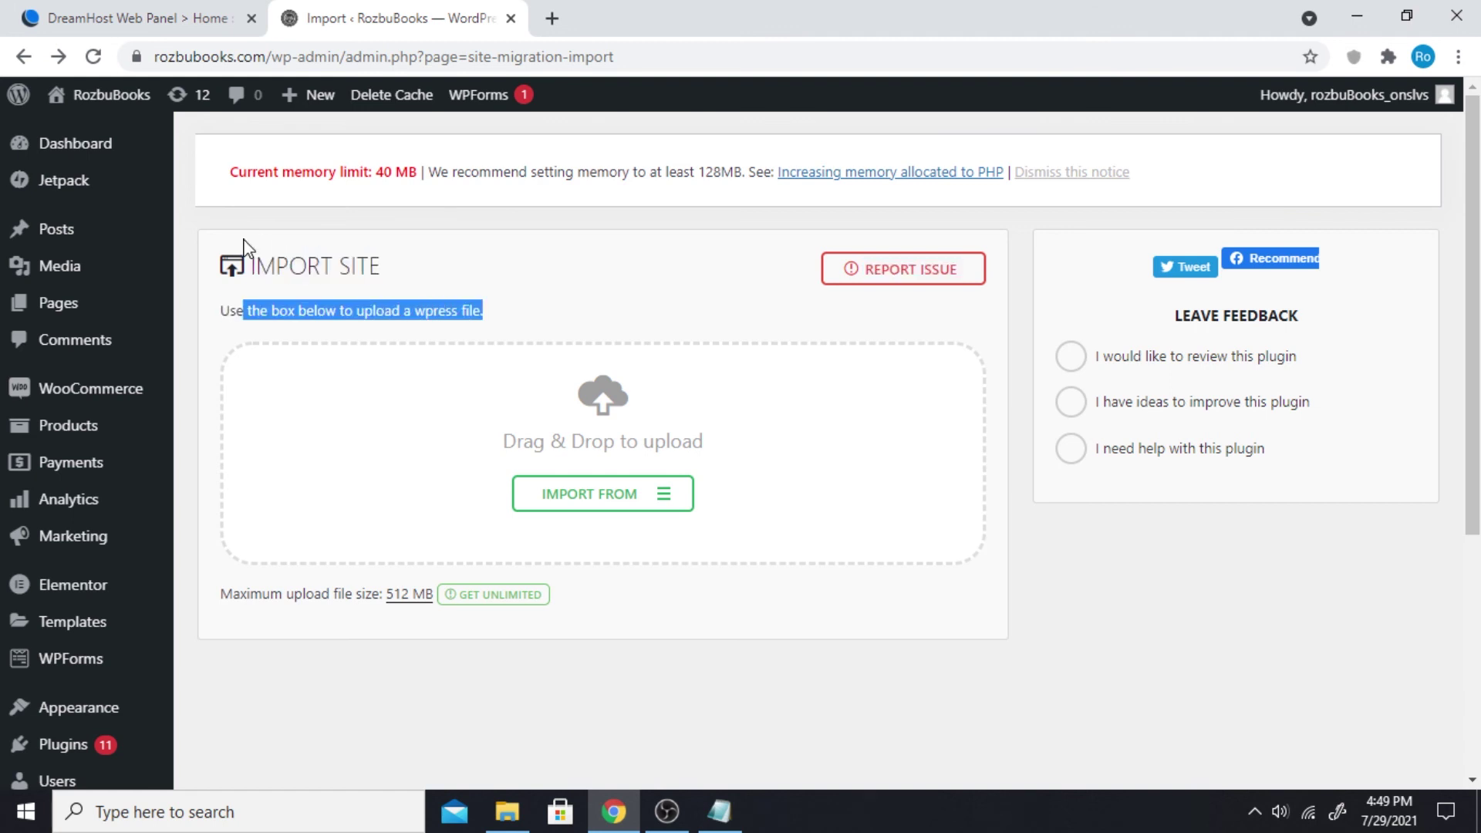
click(467, 285)
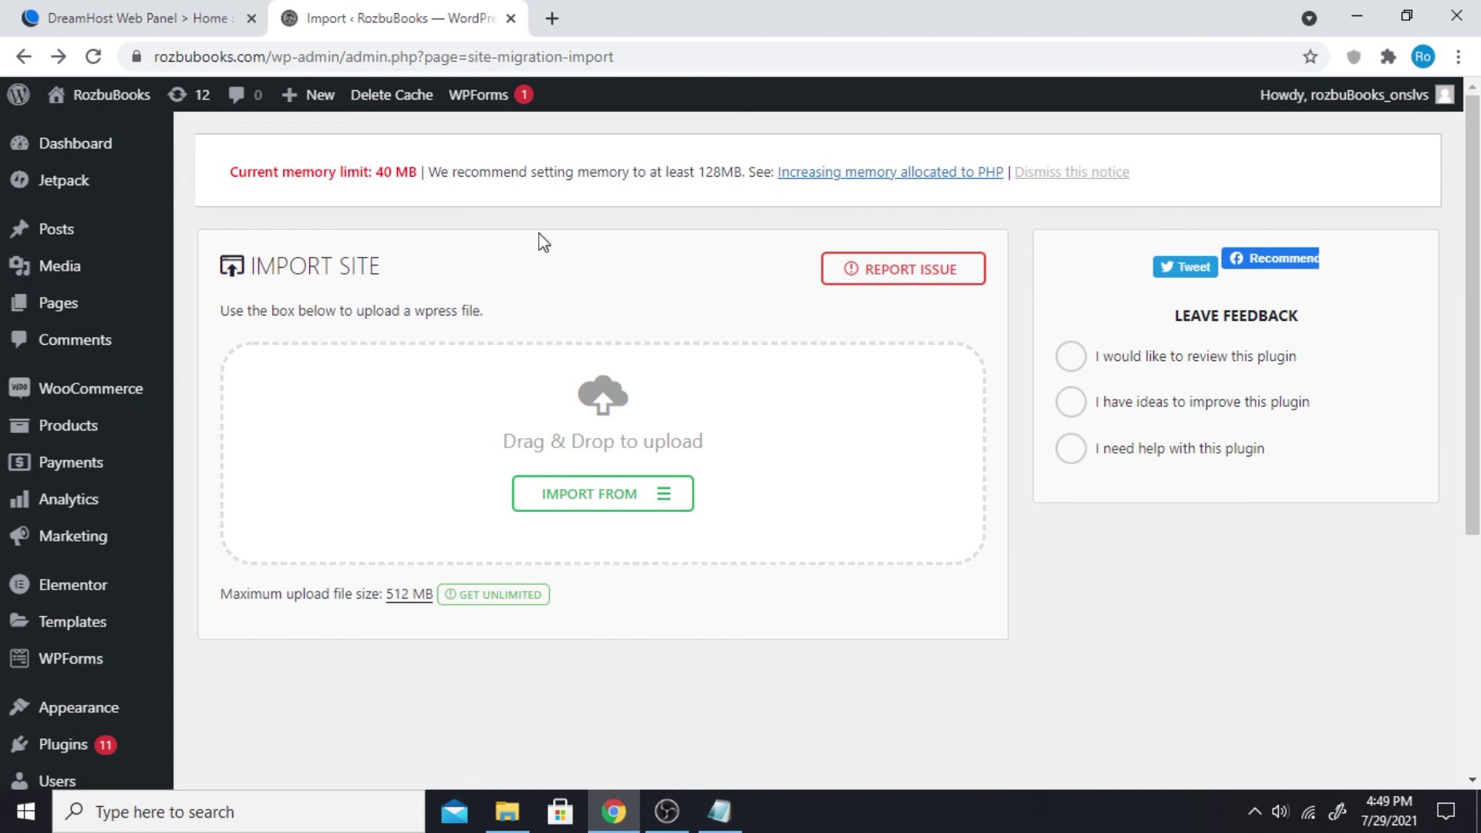
scroll(446, 386, down, 5)
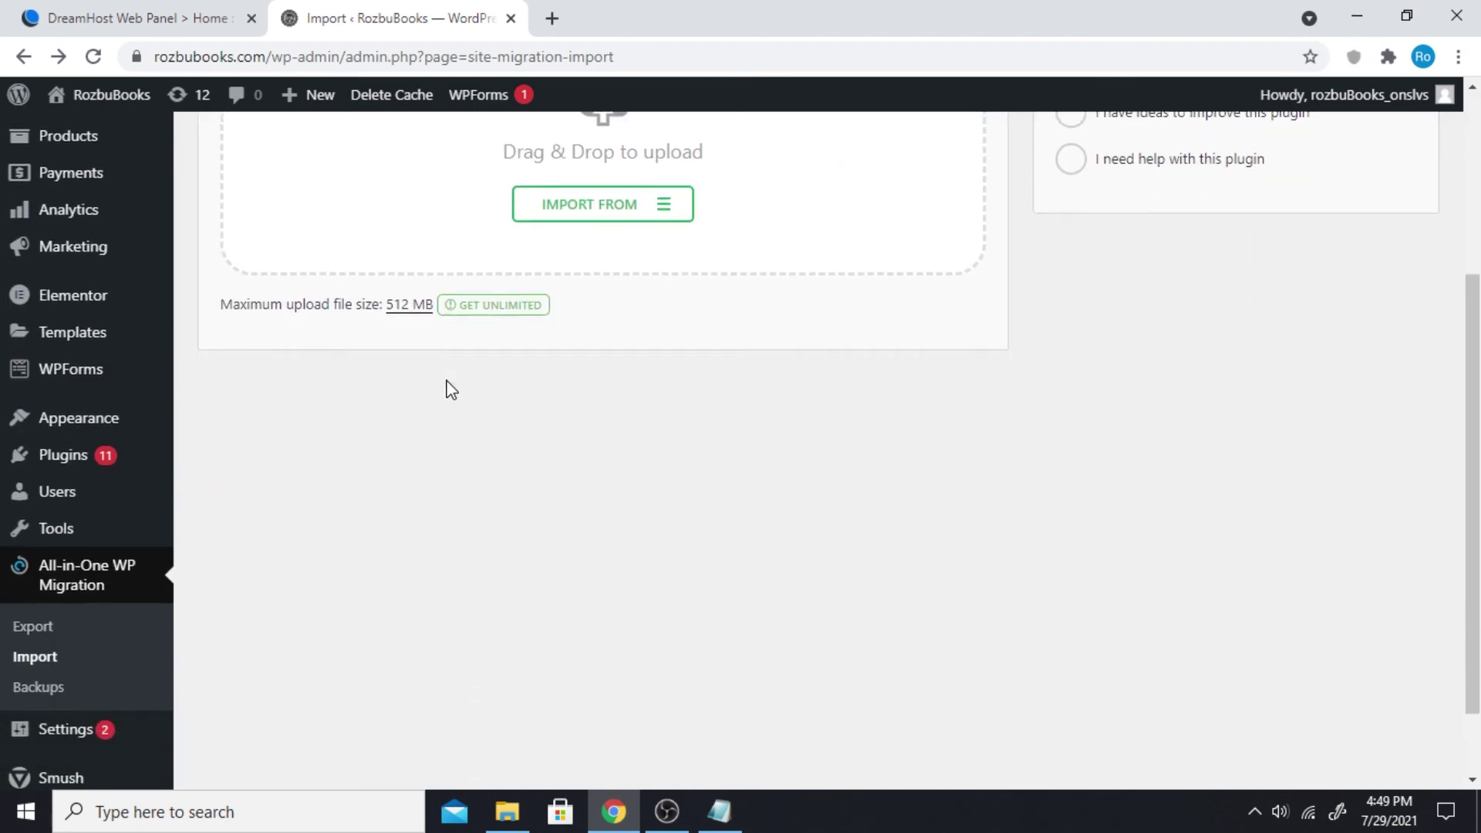
scroll(794, 532, up, 4)
scroll(733, 489, down, 4)
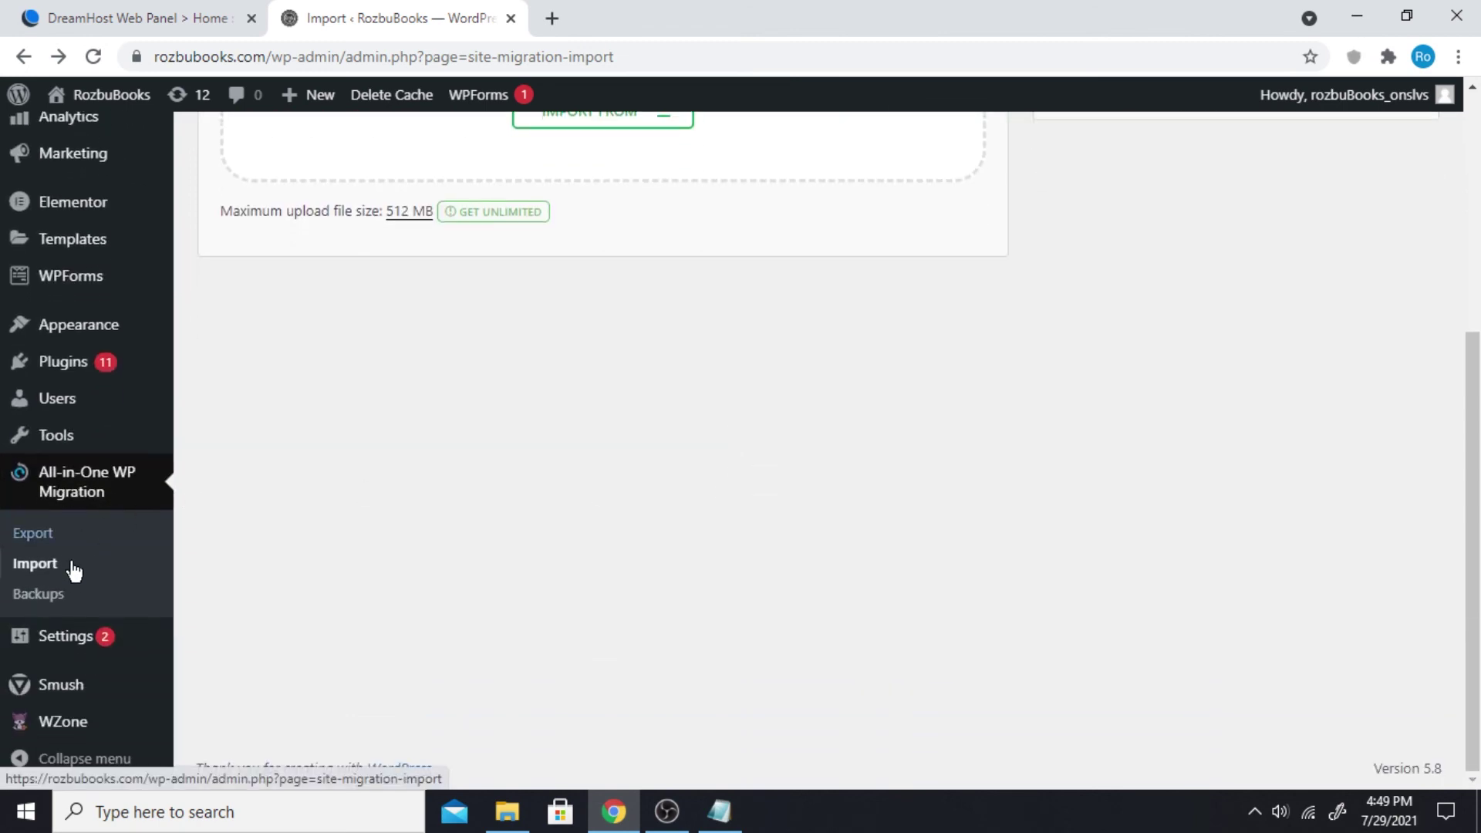
scroll(477, 535, up, 5)
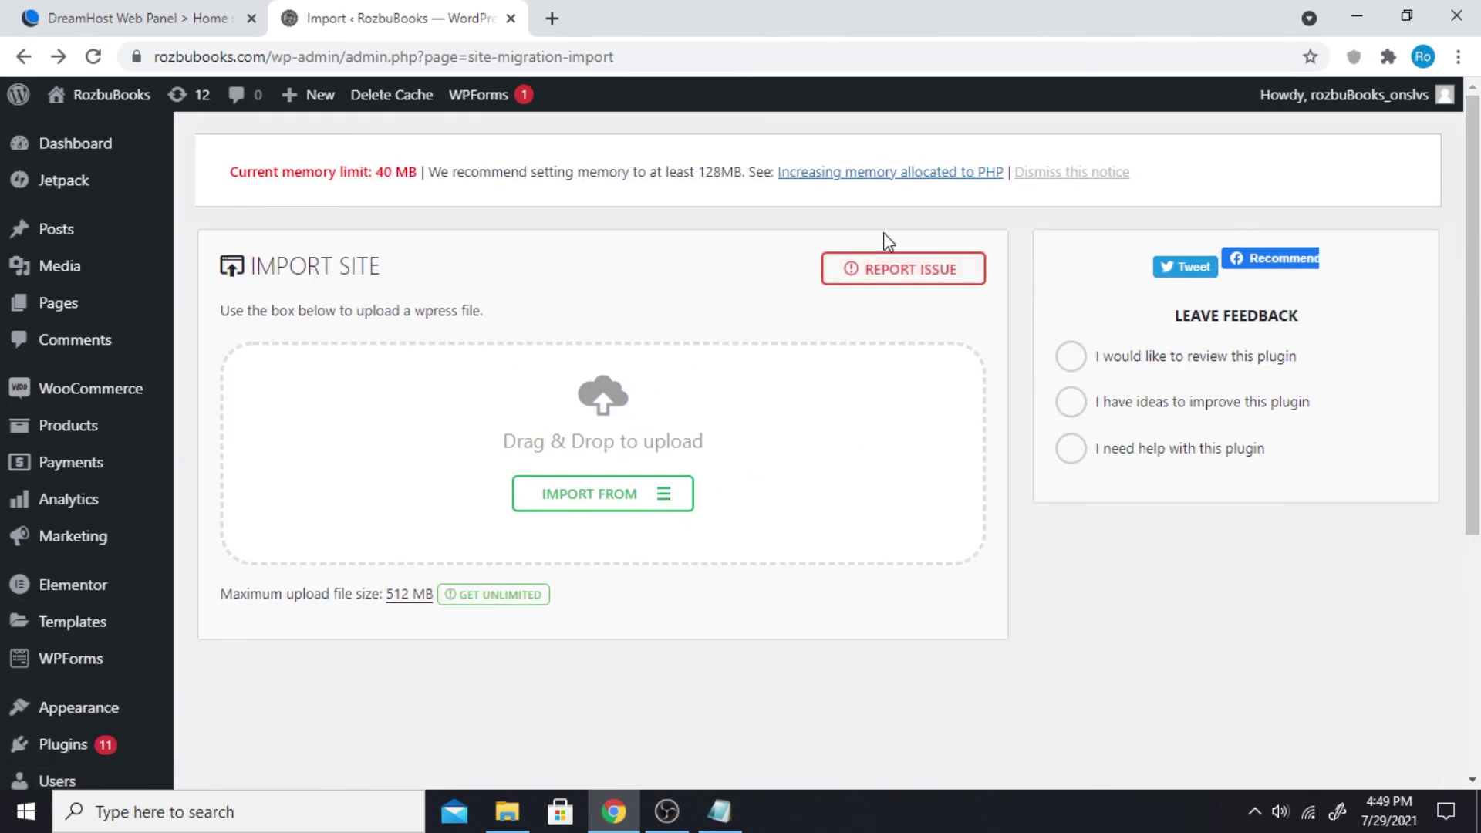
Check the available sources in the Import From dropdown, then close it.
click(603, 493)
scroll(566, 519, down, 4)
scroll(566, 520, up, 4)
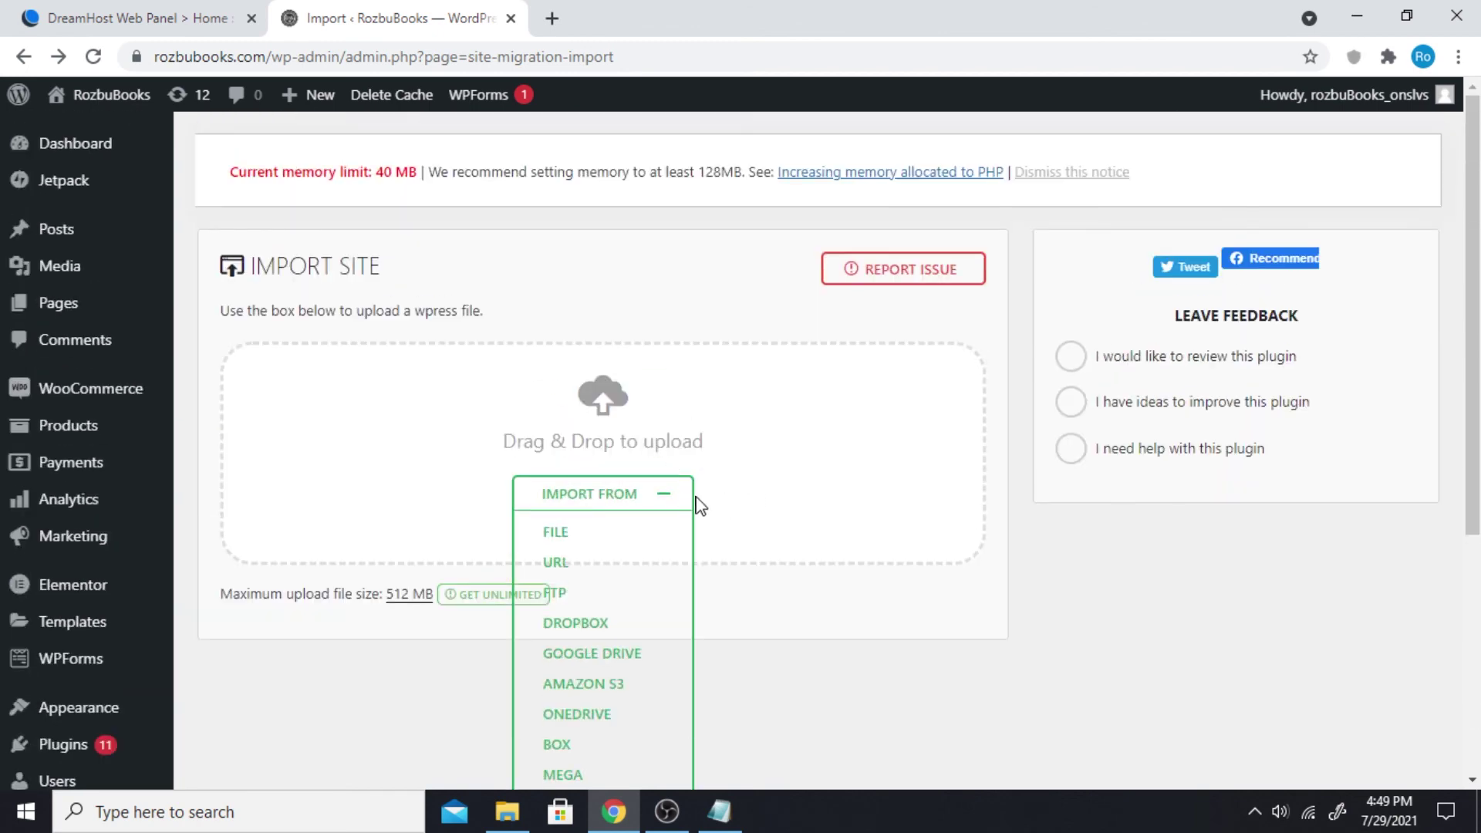
click(427, 504)
Switch from WordPress to the DreamHost Web Panel tab, look over its Home page, and end on the Control Panel home.
click(177, 18)
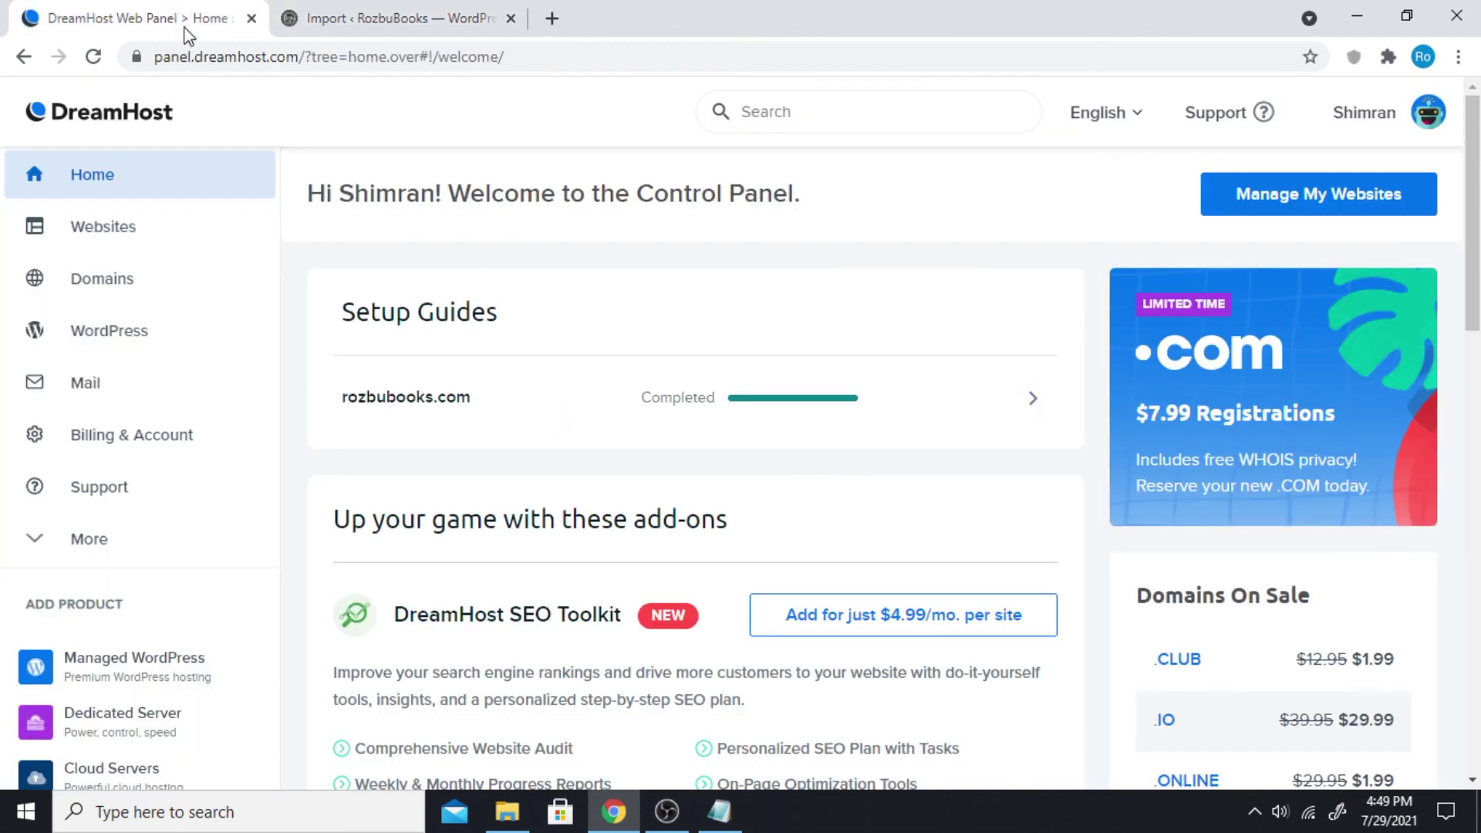
click(394, 18)
click(31, 17)
scroll(154, 363, down, 3)
scroll(118, 304, up, 3)
scroll(1079, 450, down, 15)
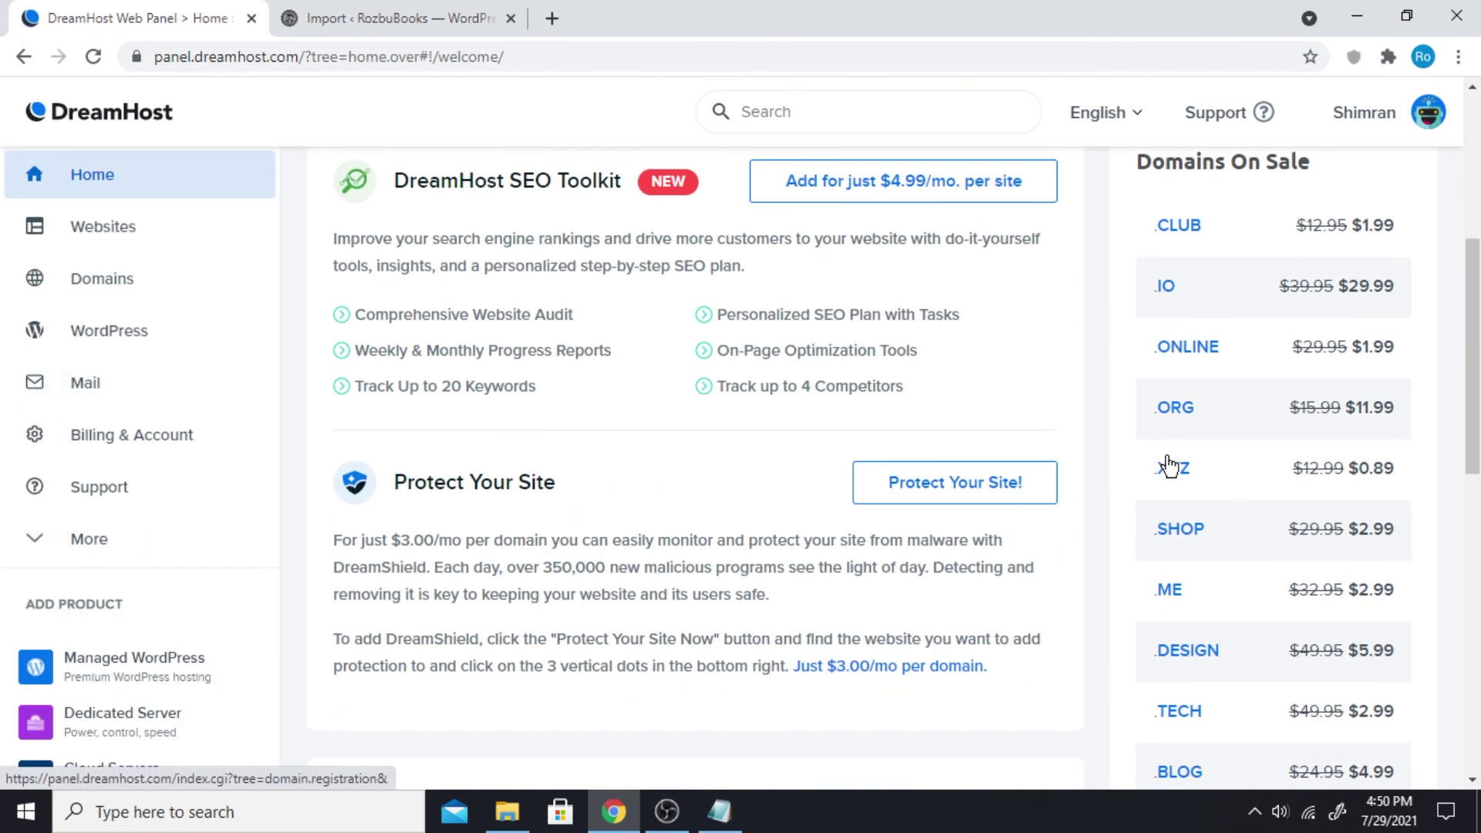
scroll(1097, 488, up, 15)
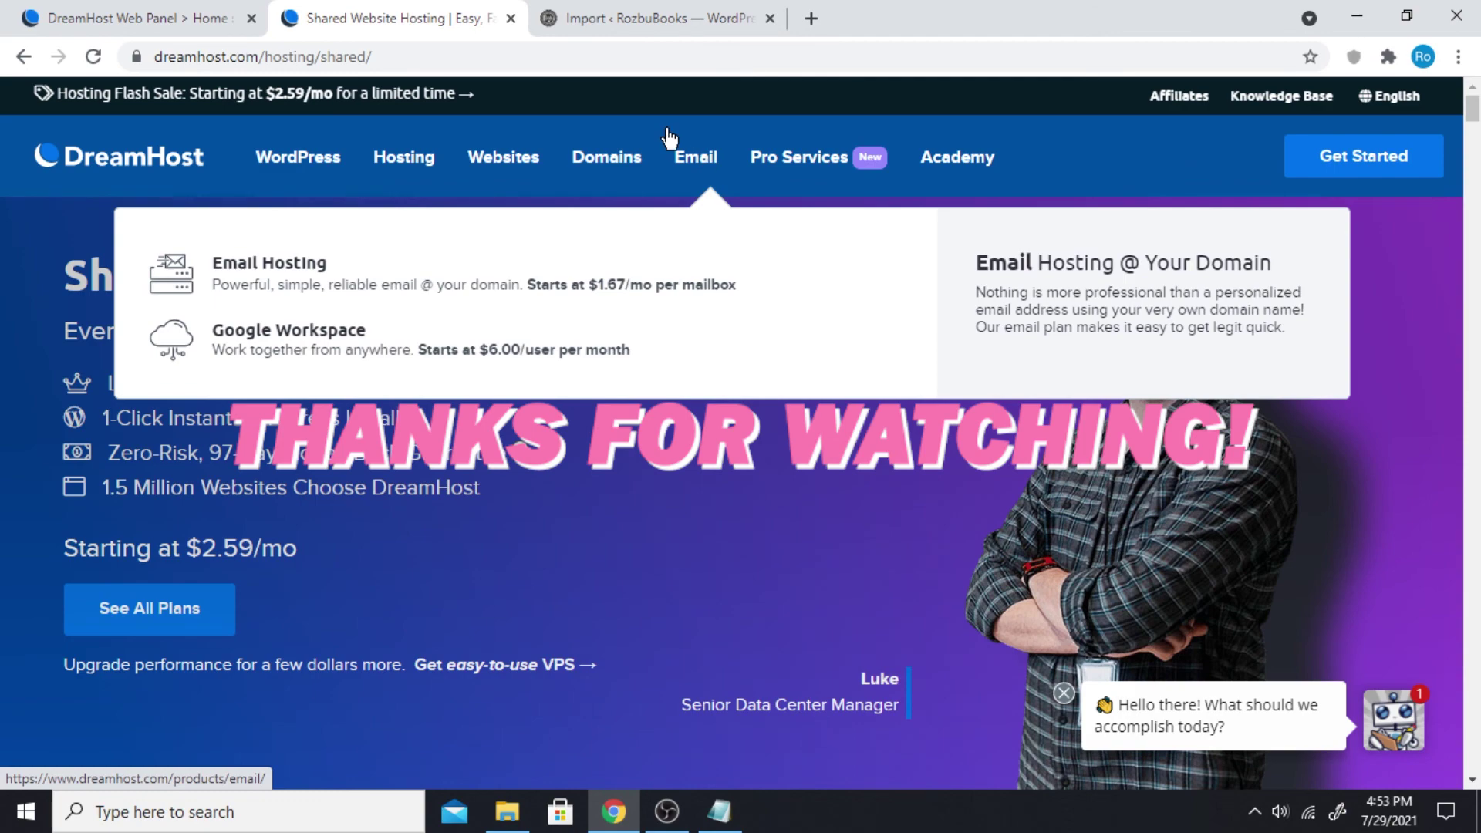
click(199, 10)
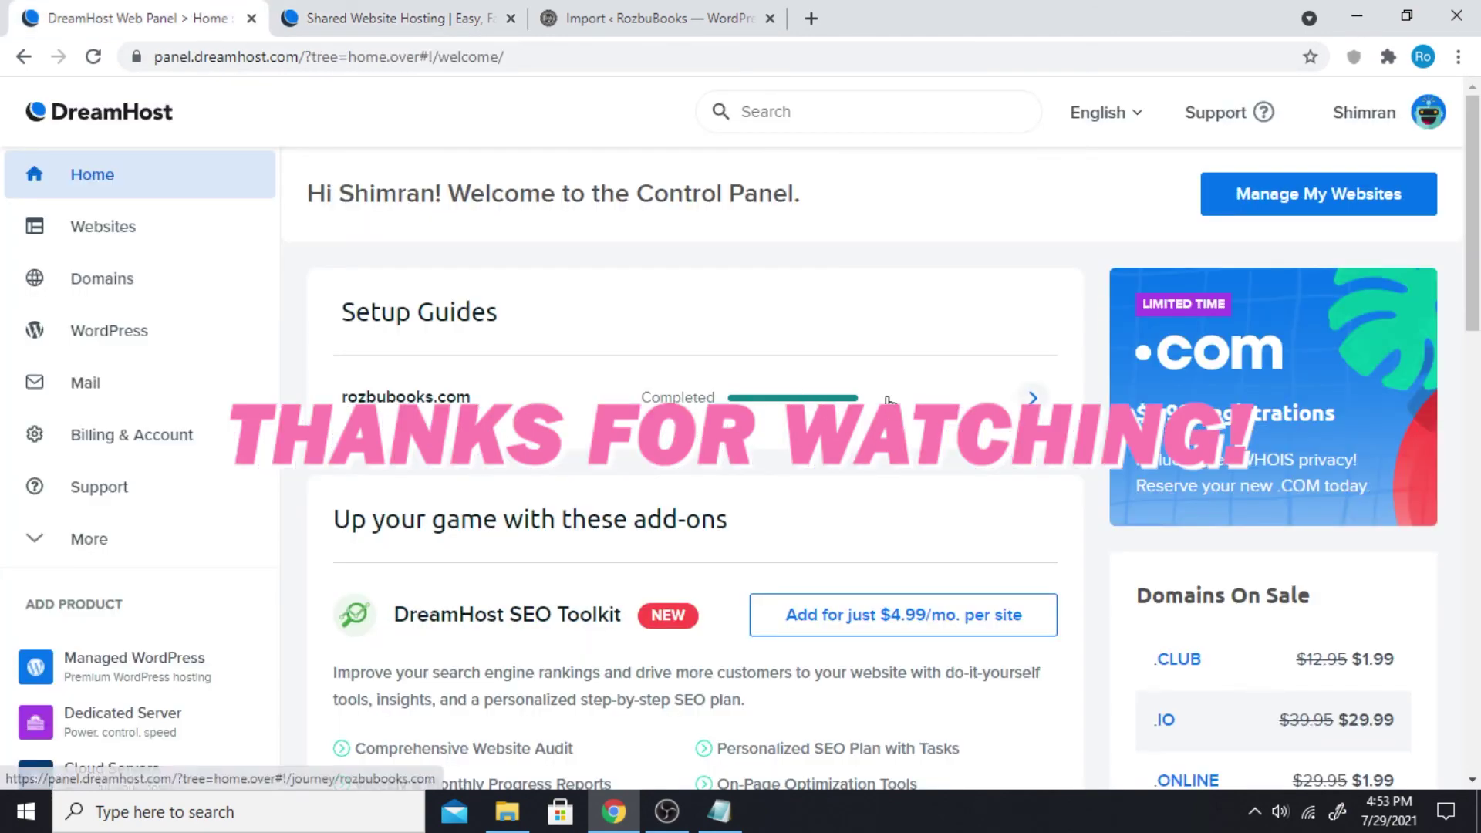